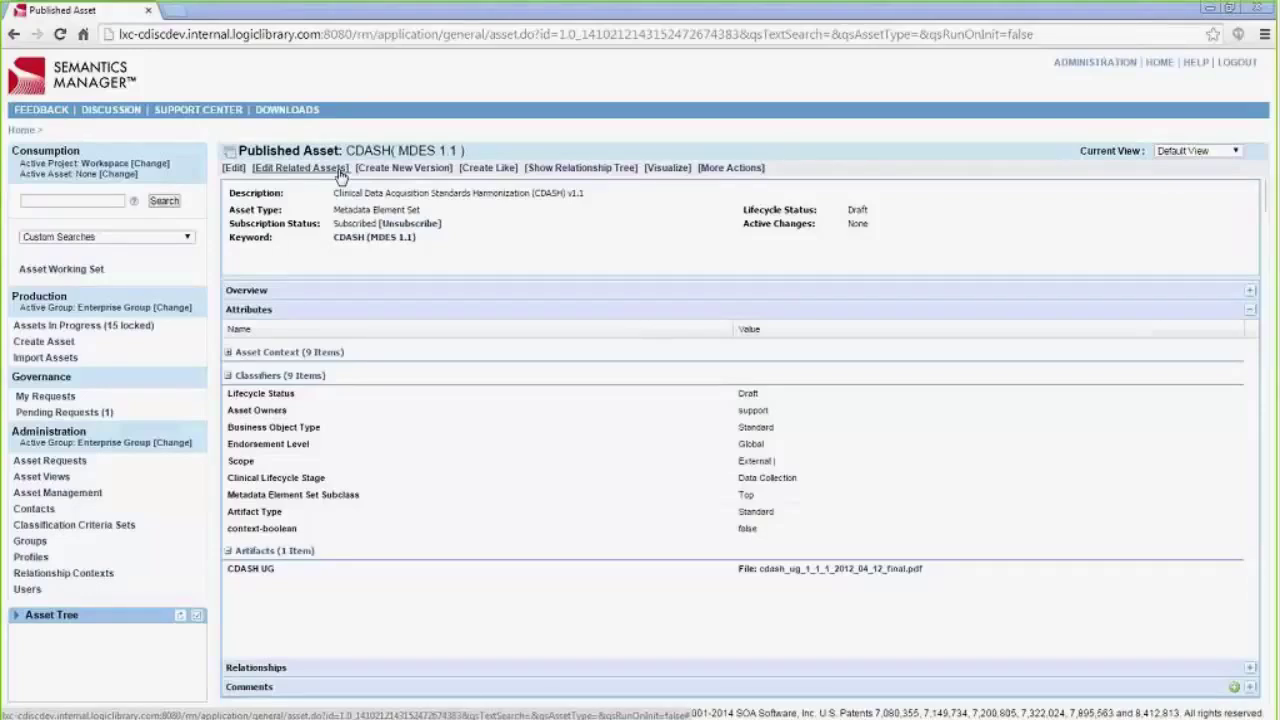
- Open the related-assets editor for CDASH (MDES 1.1), and expand the Relationships section on its published asset page
left_click(340, 170)
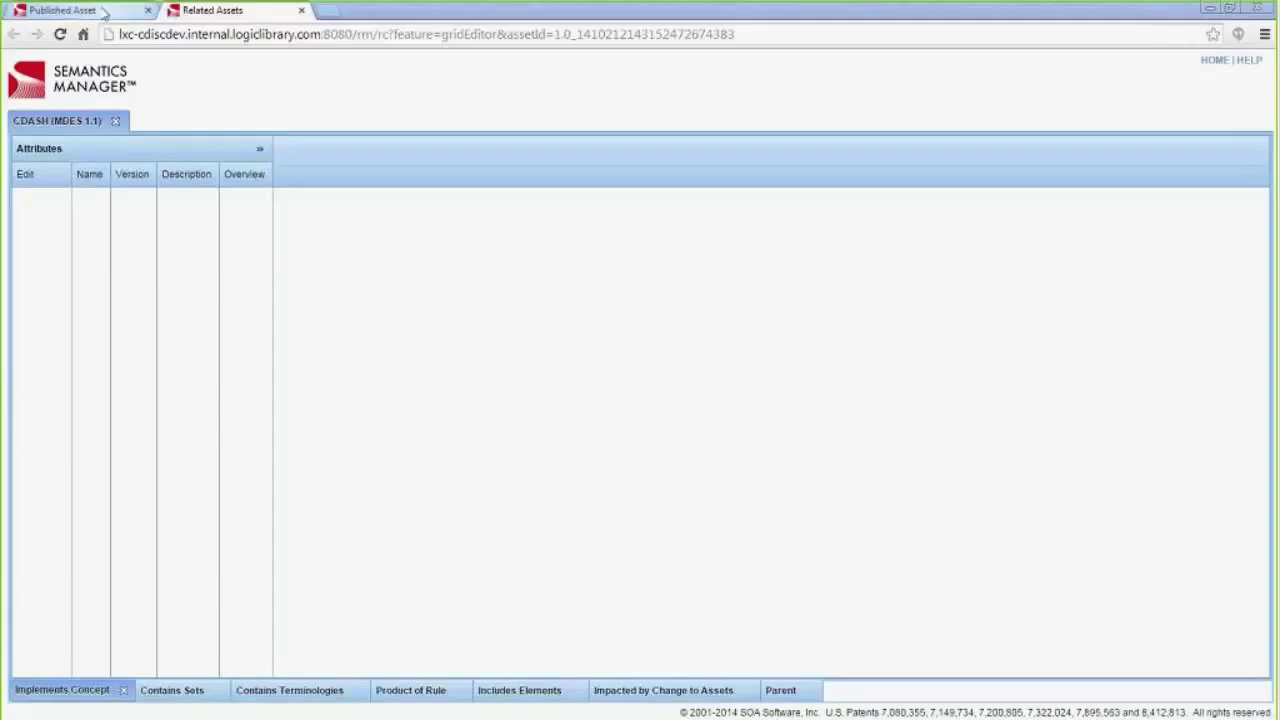
left_click(104, 12)
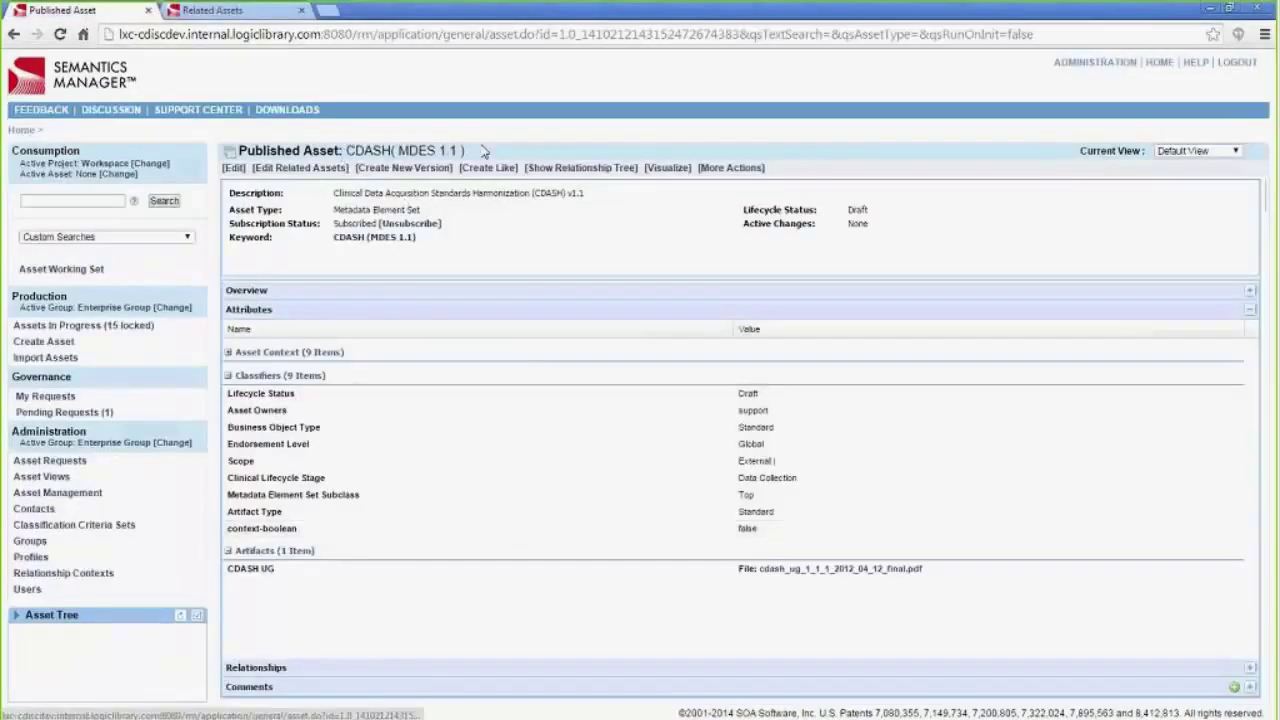
left_click(438, 313)
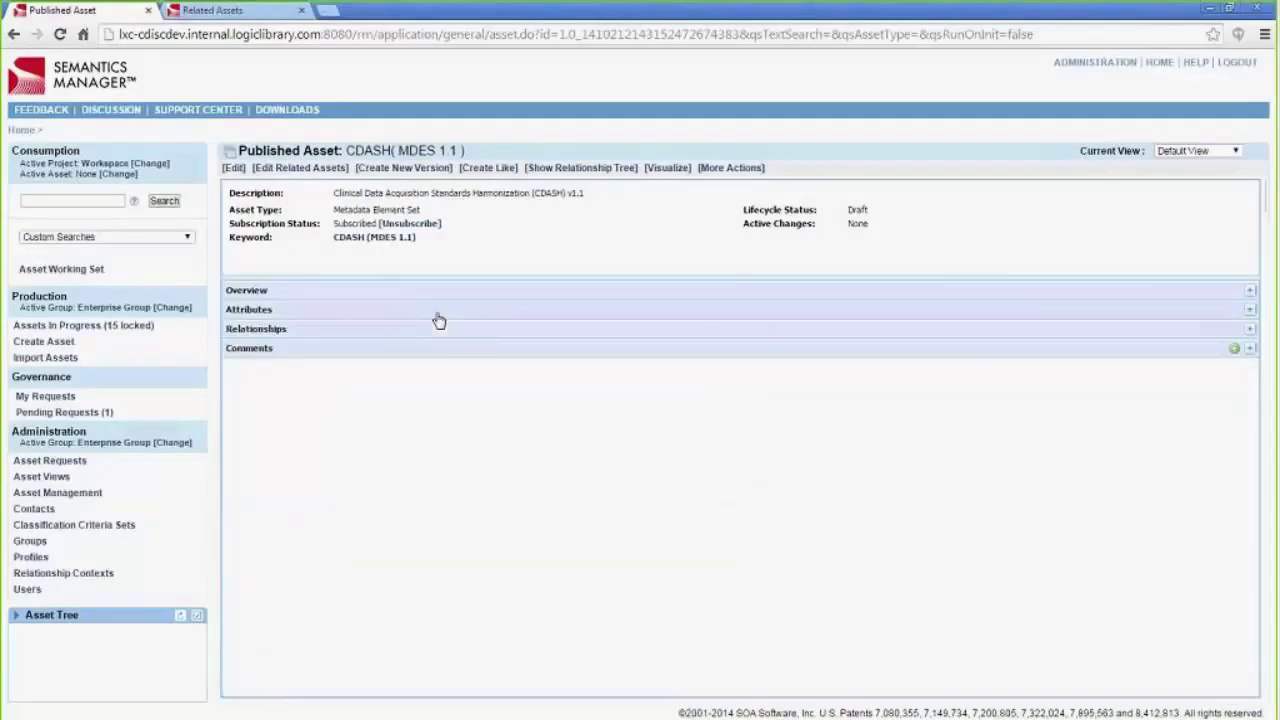
left_click(403, 330)
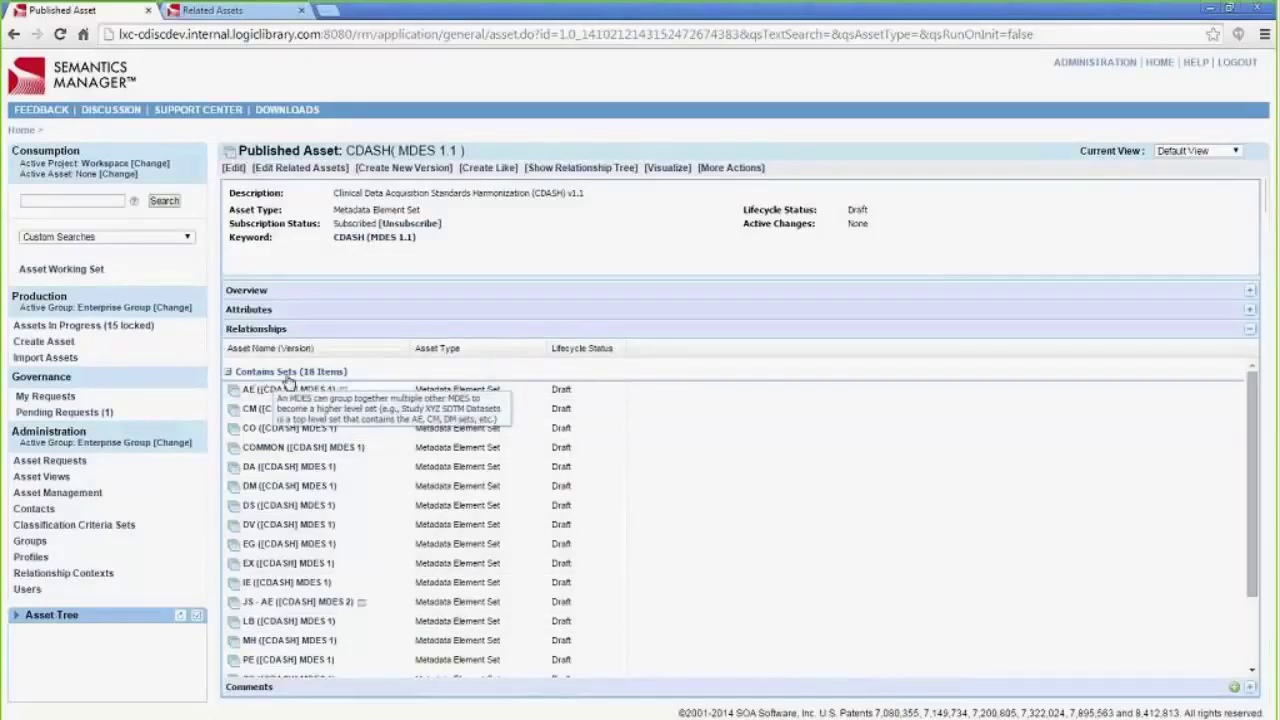
- Show the Contains Sets relationships of CDASH in the related-assets grid and enable editing for the JS - AE set
left_click(262, 10)
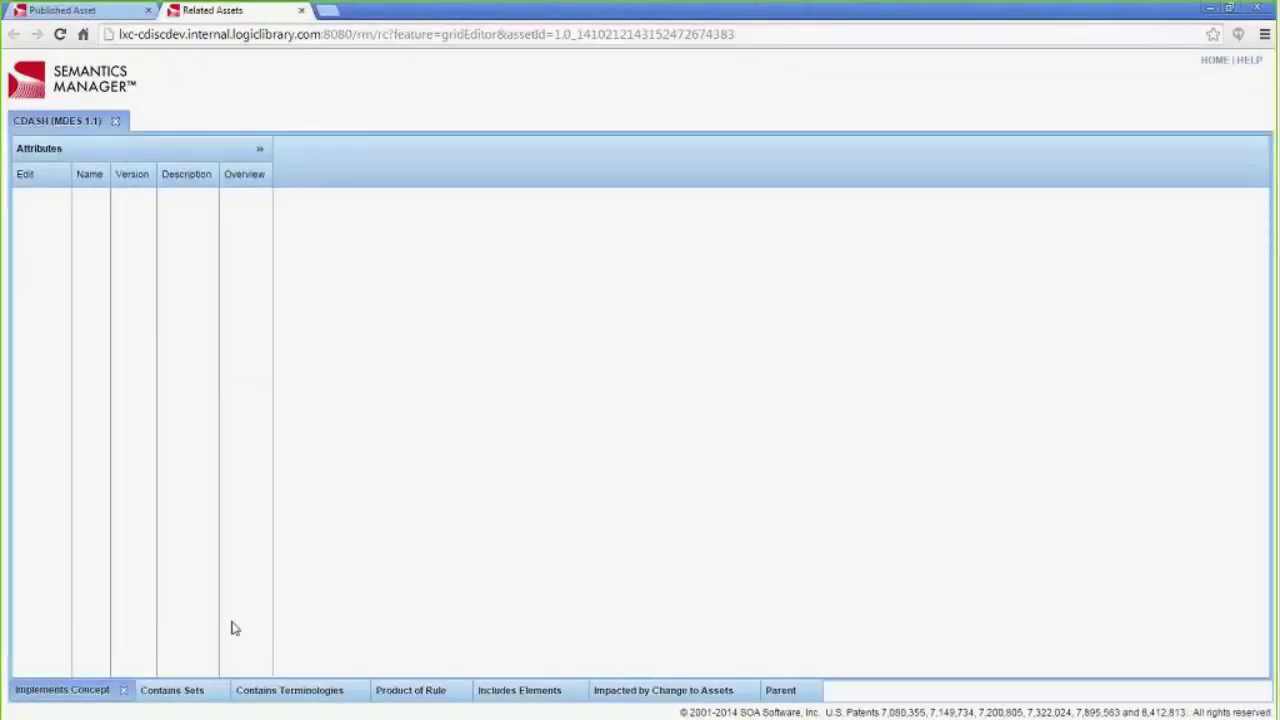
left_click(174, 695)
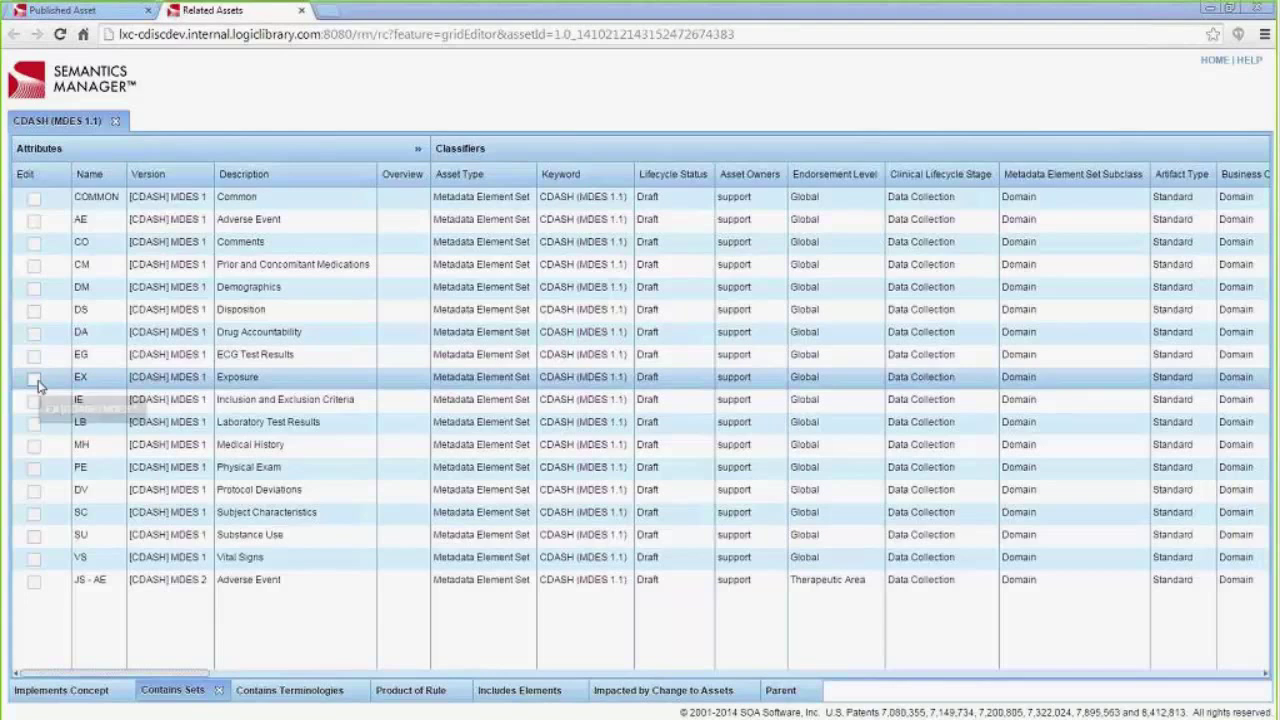
left_click(100, 580)
right_click(101, 581)
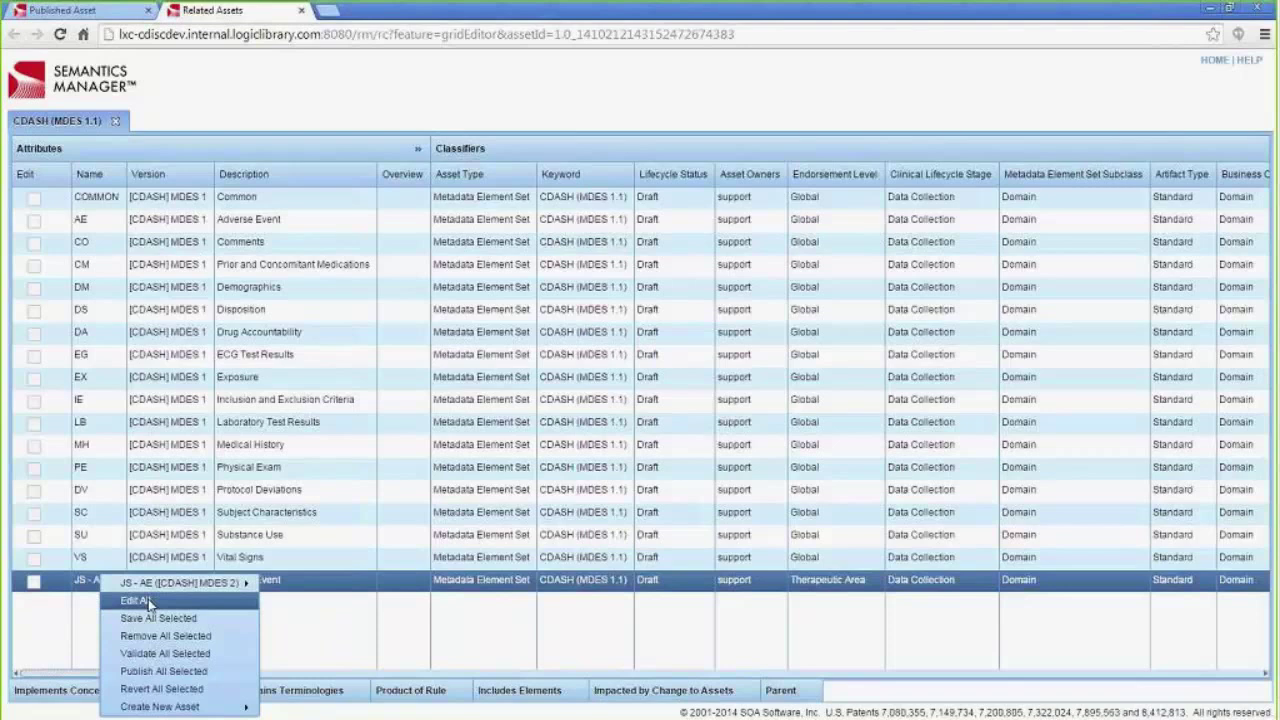
mouse_move(157, 585)
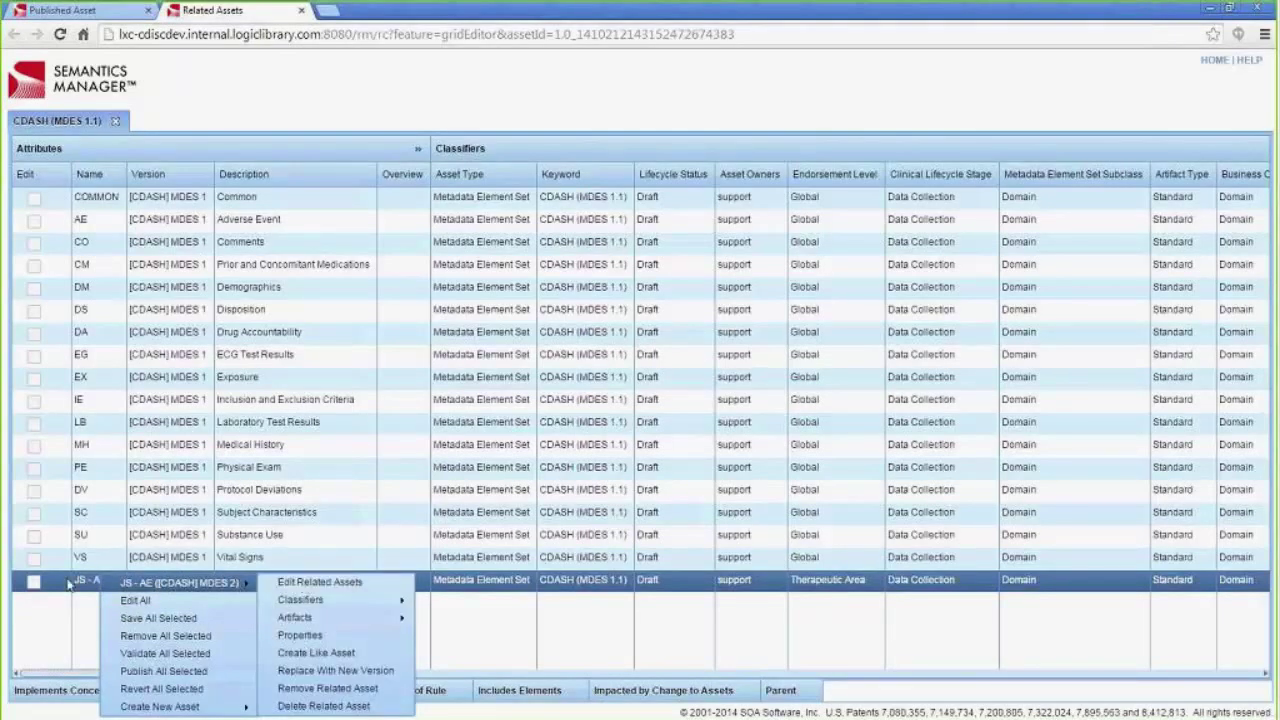
left_click(34, 584)
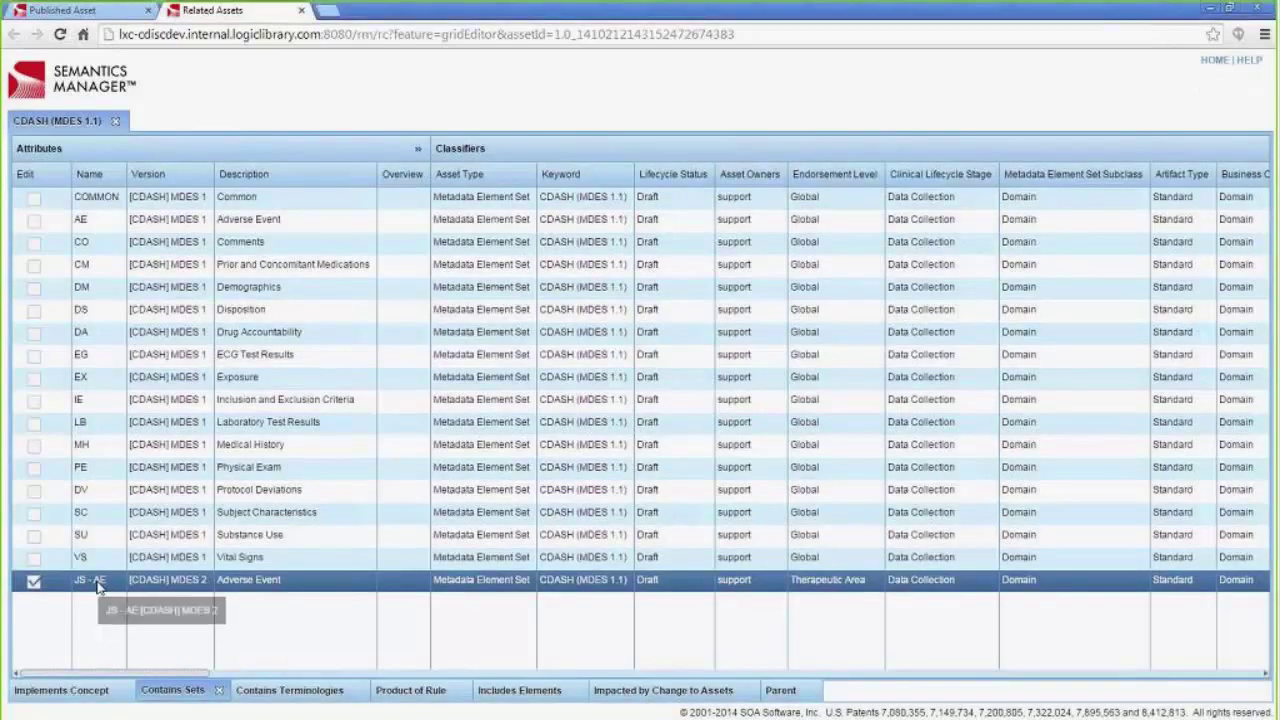
- Open the related assets of JS - AE ([CDASH] MDES 2) and look through its Contains Sets, Contains Terminologies and Includes Elements relationships
right_click(100, 588)
mouse_move(180, 597)
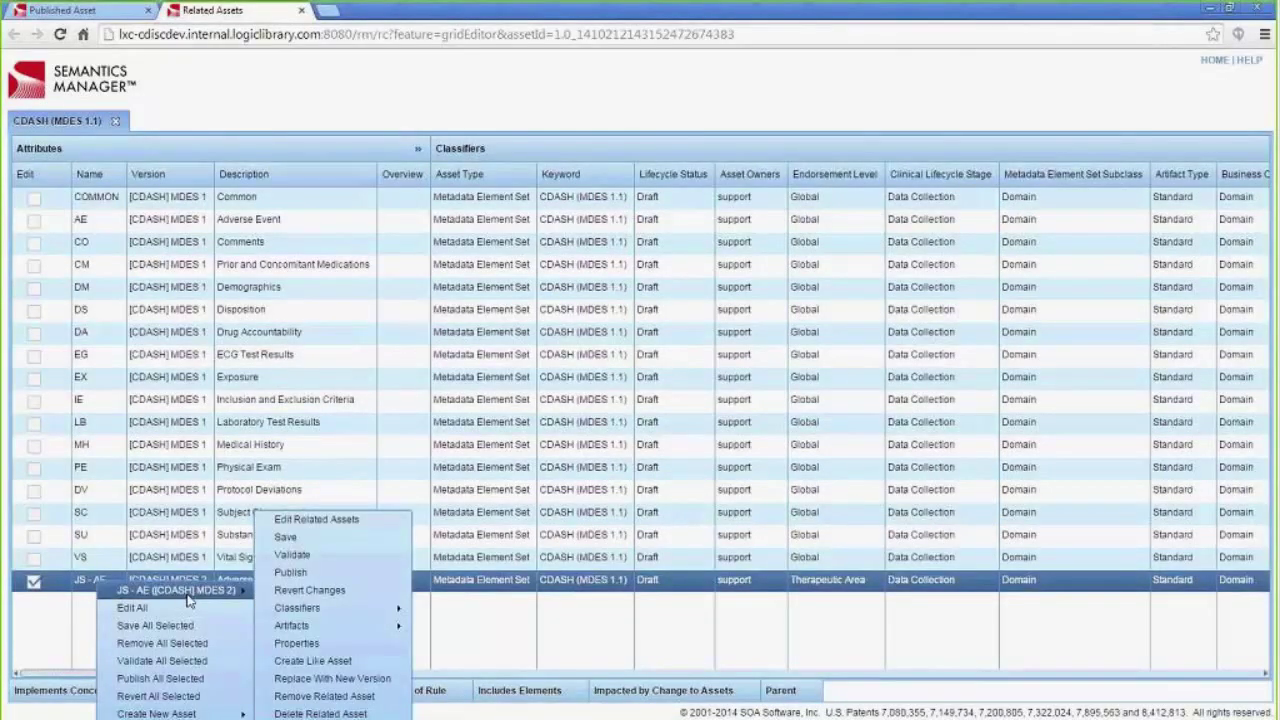
left_click(316, 520)
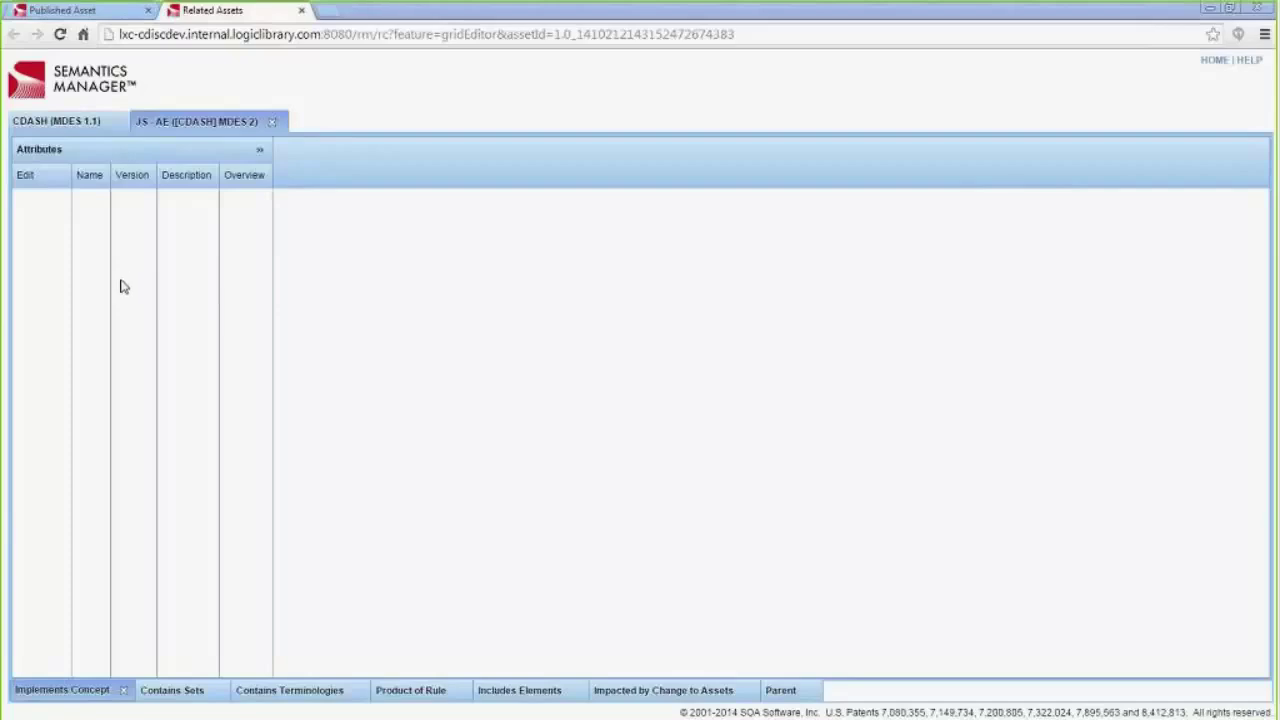
left_click(171, 699)
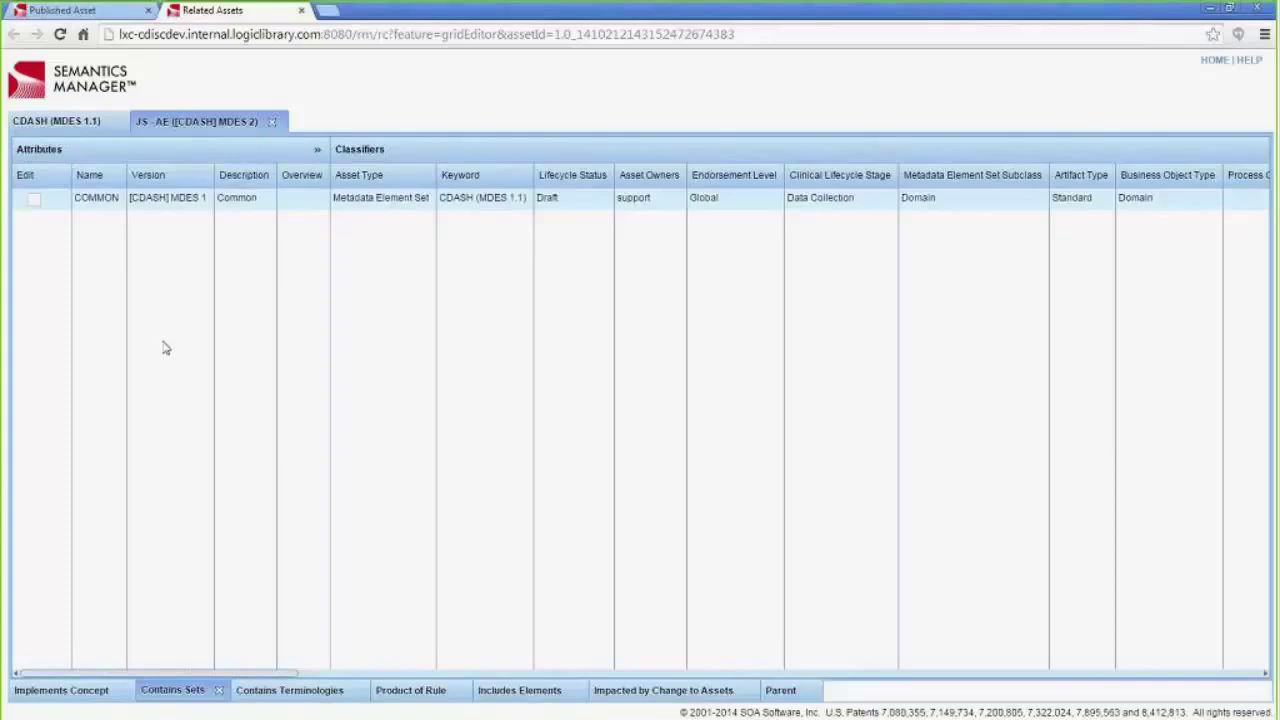
left_click(278, 700)
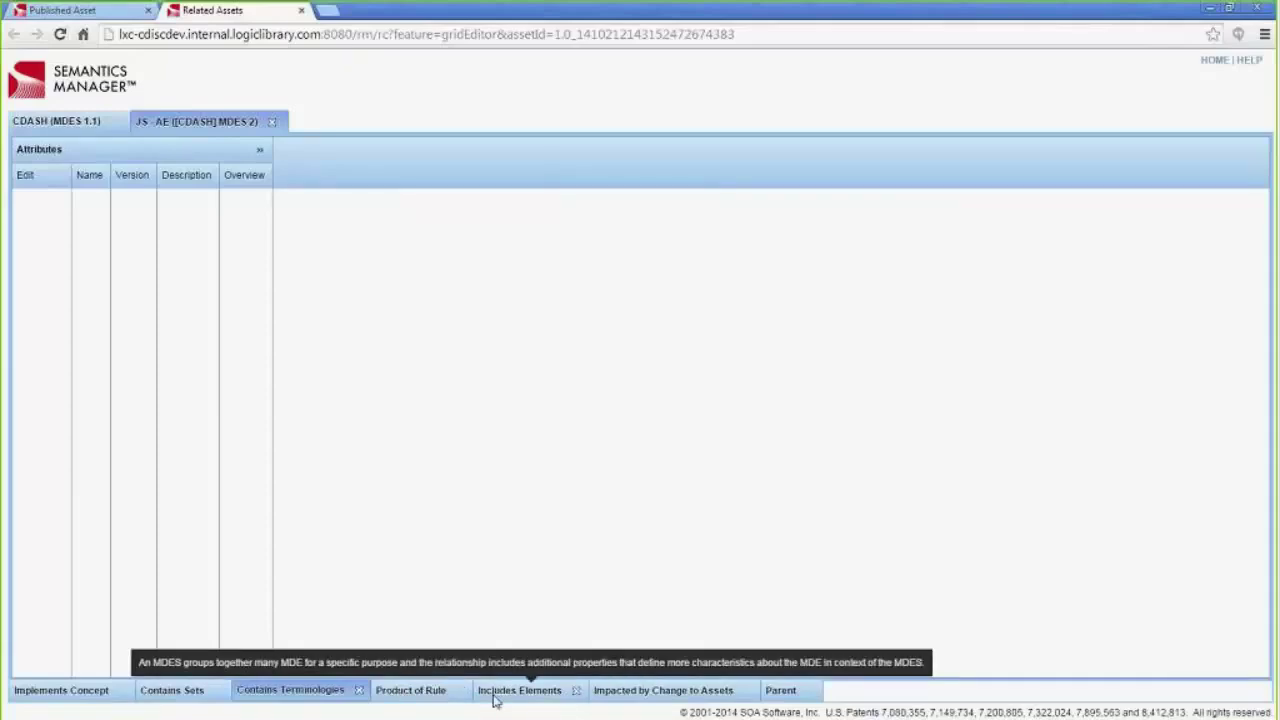
left_click(493, 700)
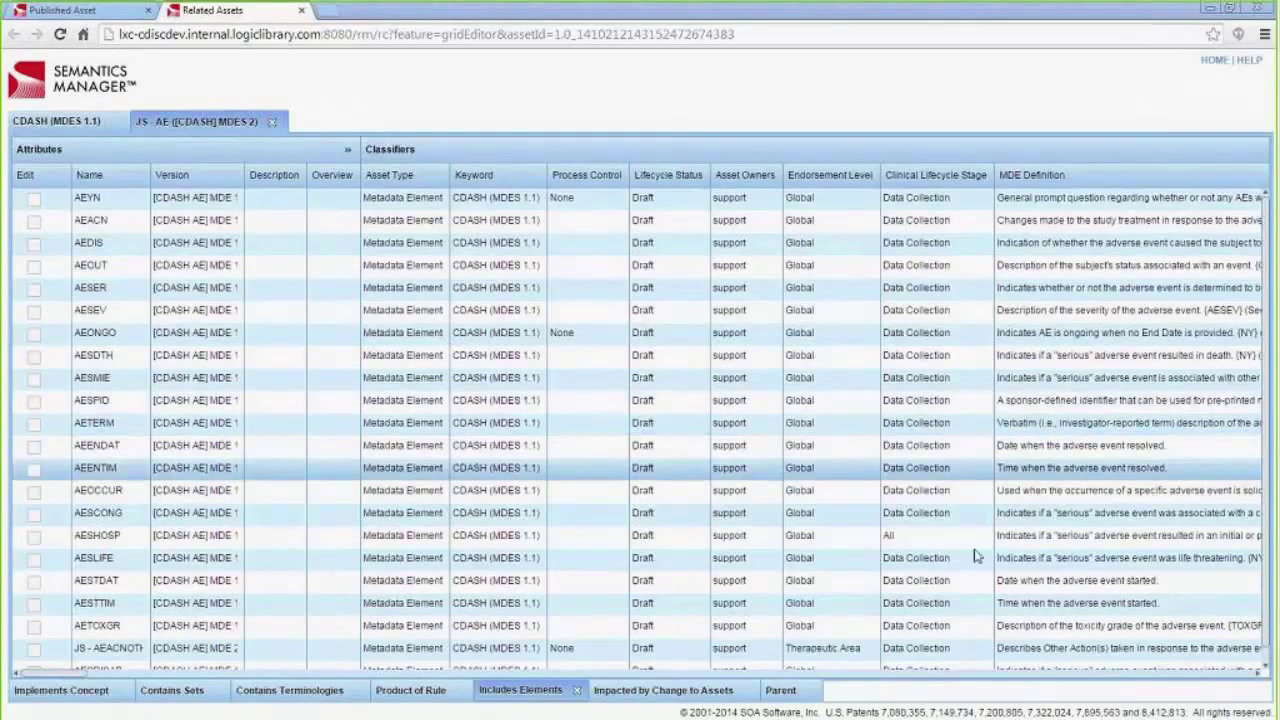
scroll(1269, 470, "down", 1)
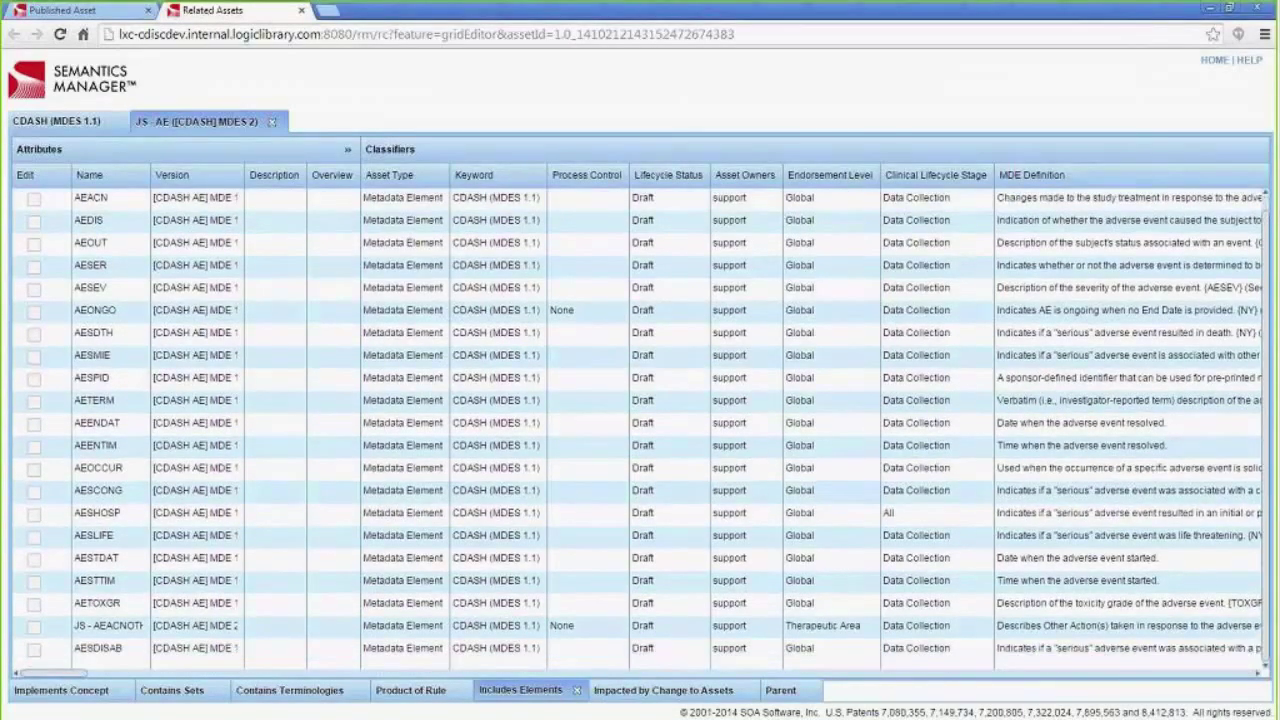
scroll(1269, 470, "up", 1)
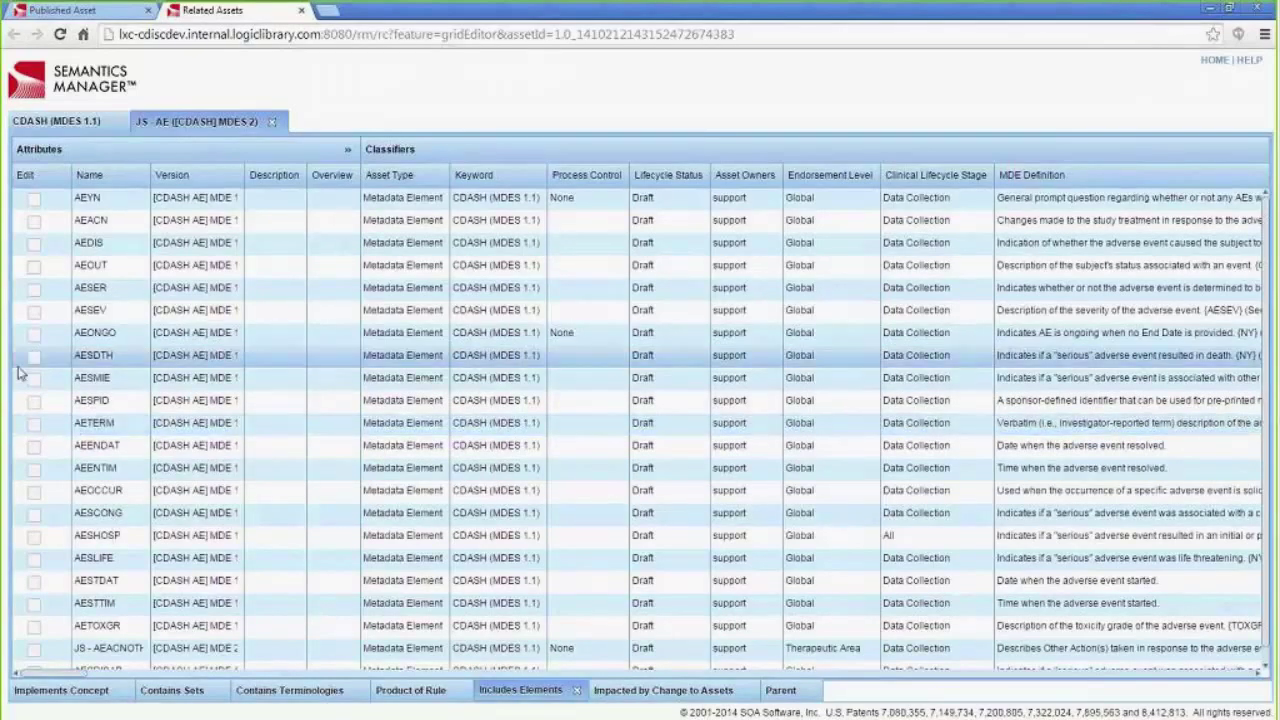
- Enable editing for all metadata elements included in JS - AE
left_click(103, 453)
right_click(103, 453)
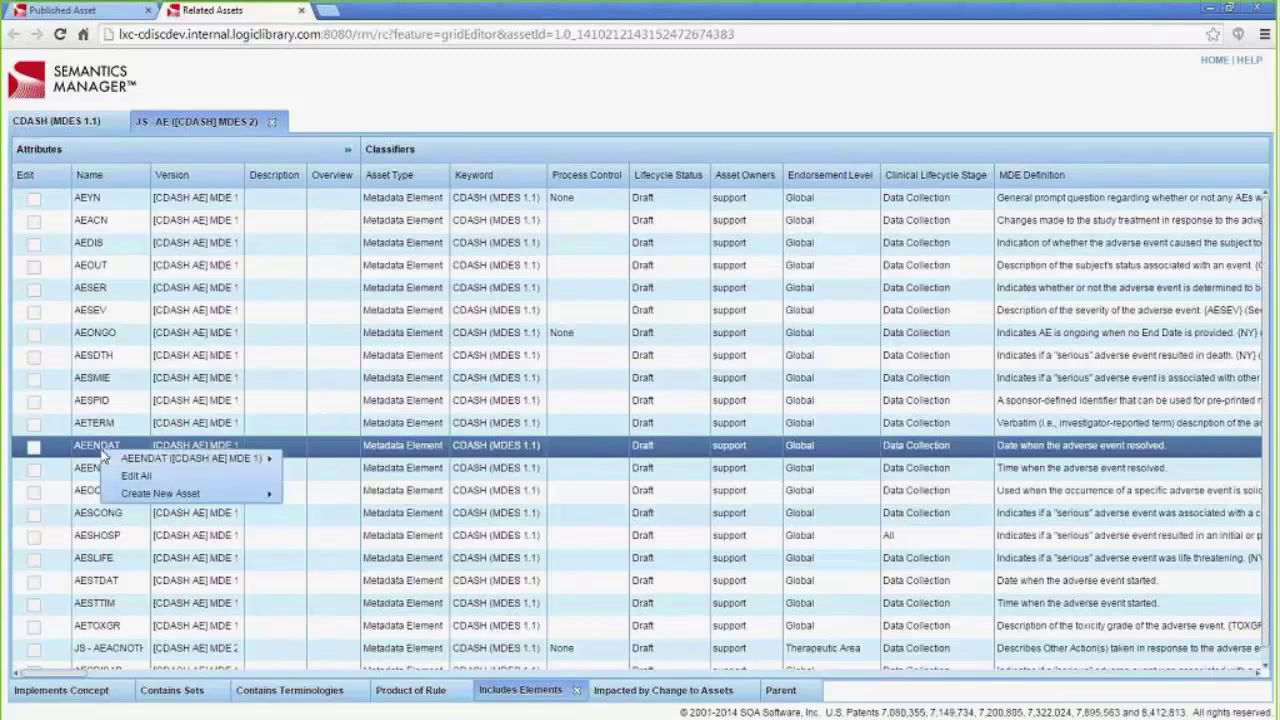
mouse_move(125, 458)
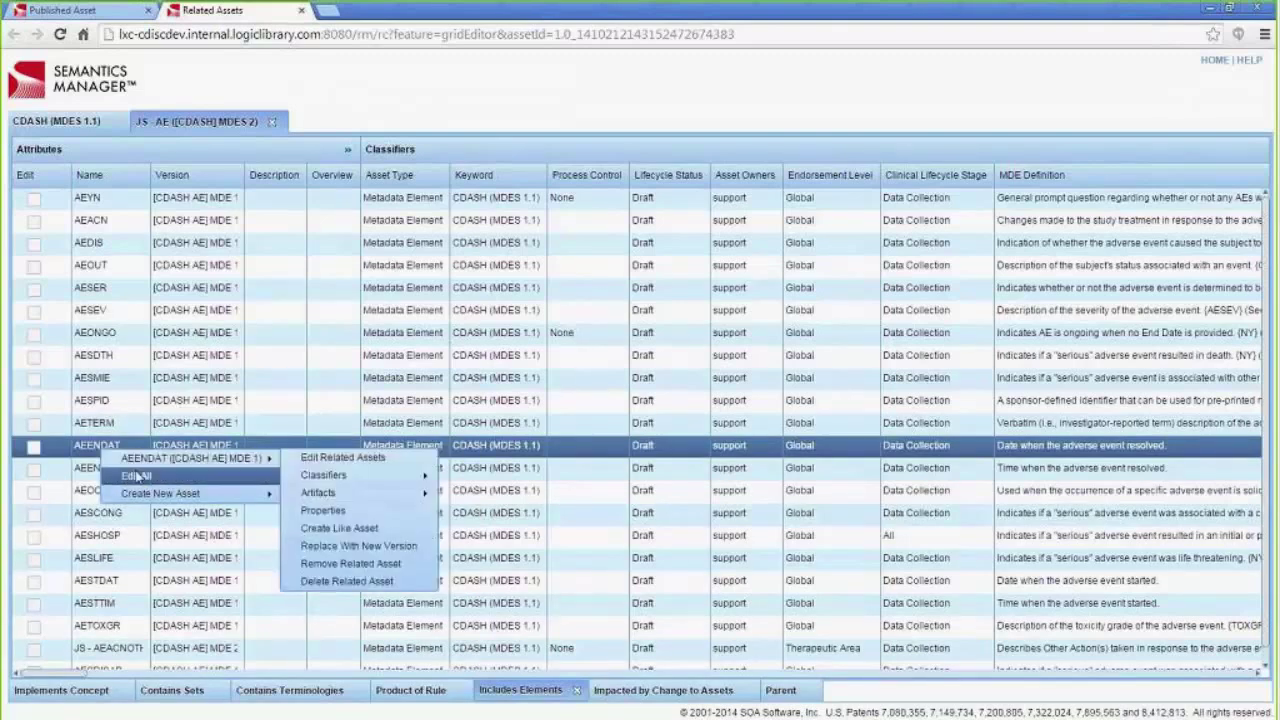
left_click(137, 477)
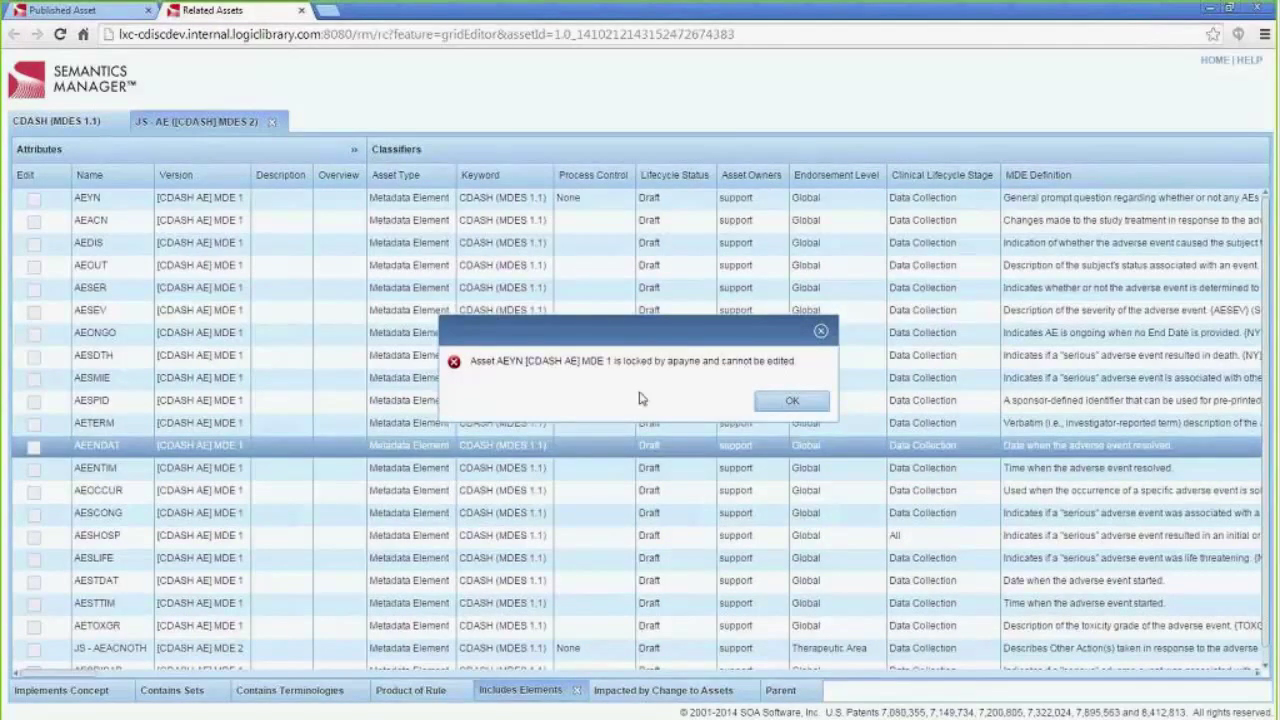
left_click(770, 402)
left_click(790, 401)
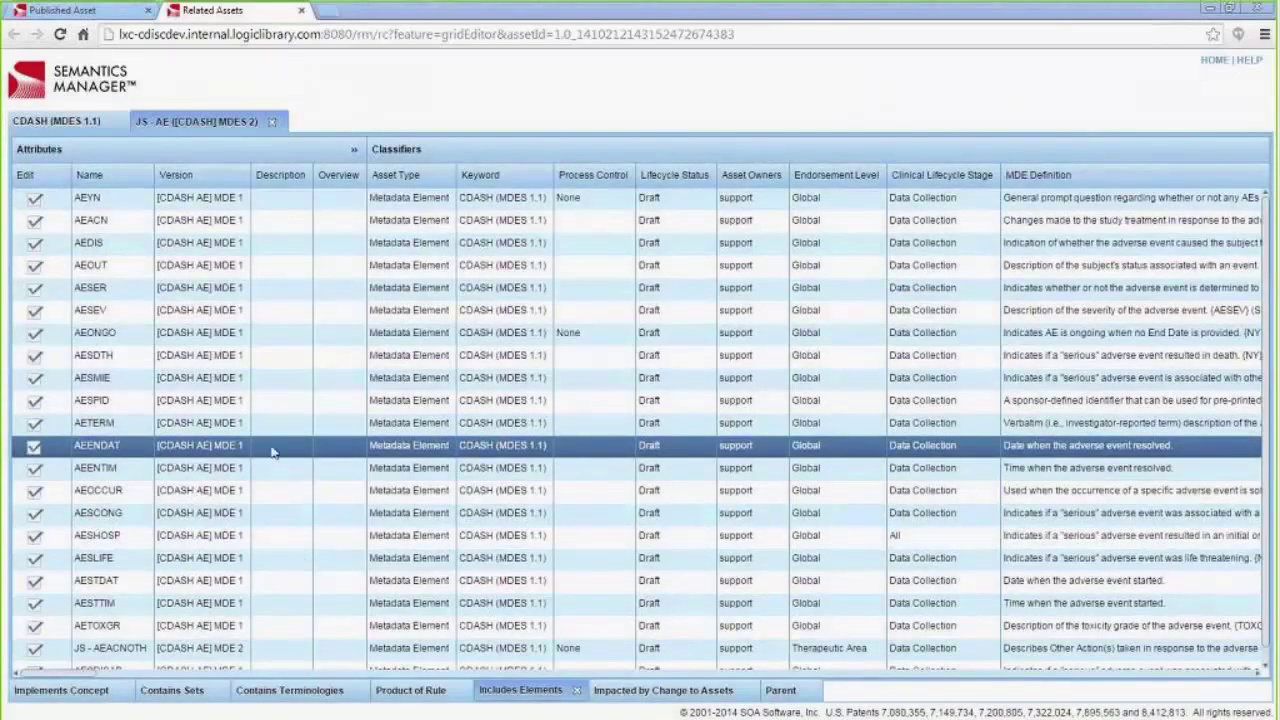
- Set the description of the AESMIE element to "new desc"
left_click(279, 385)
double_click(279, 387)
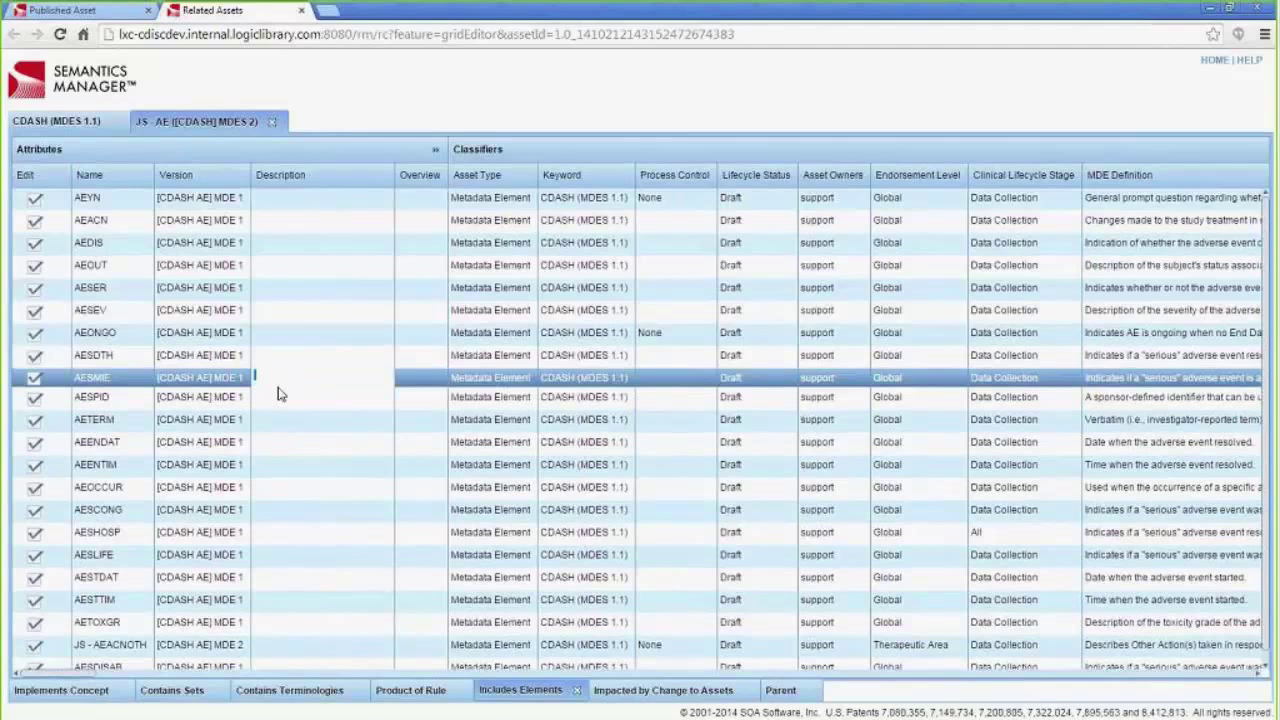
type("new desc")
key("Tab")
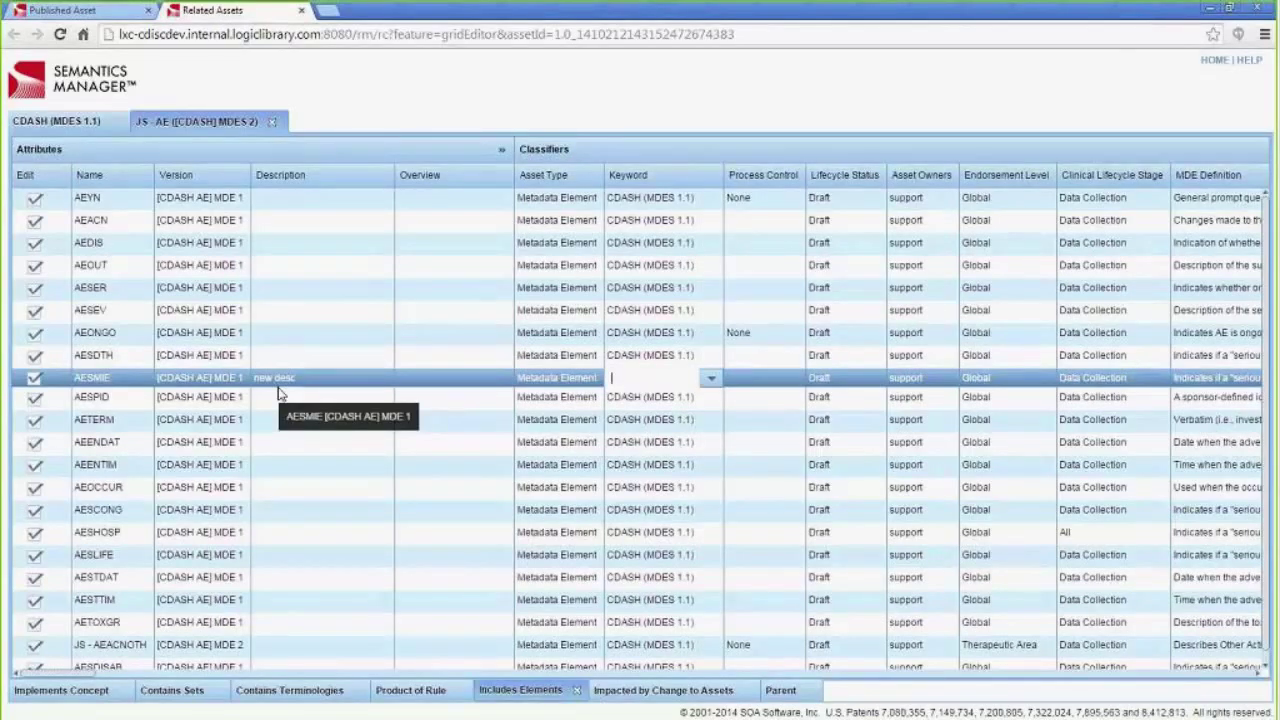
right_click(133, 230)
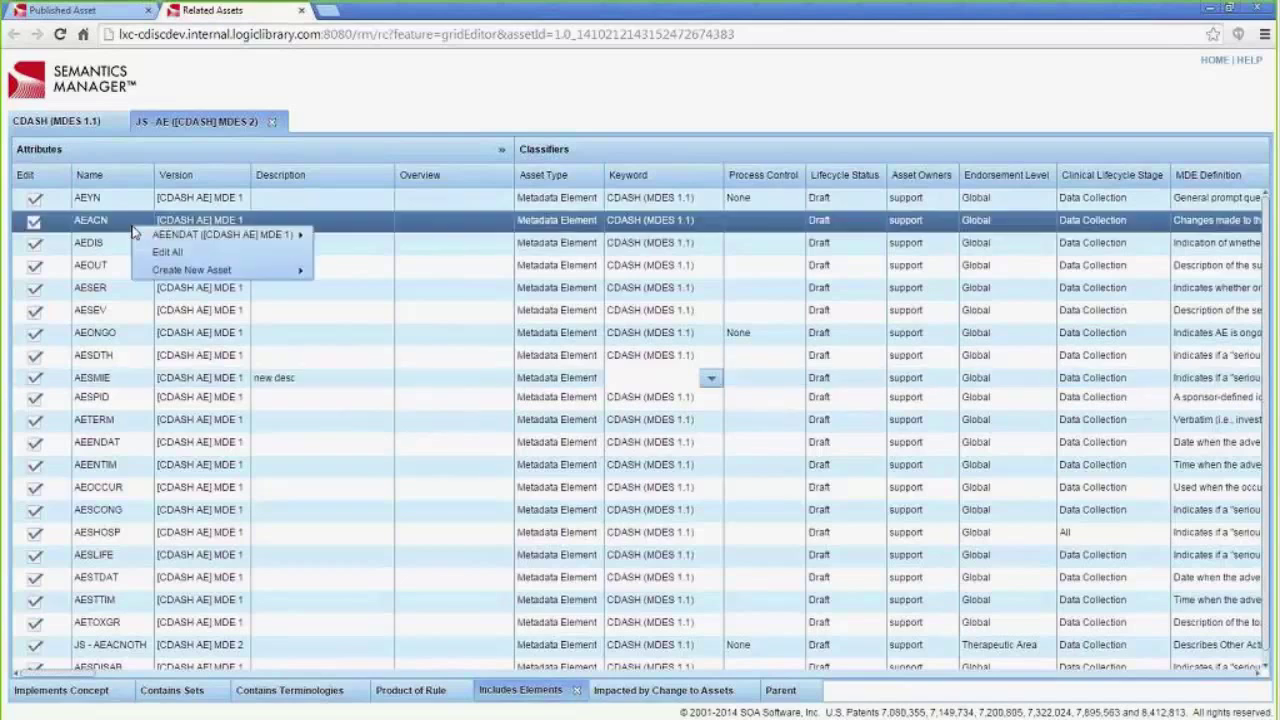
mouse_move(197, 361)
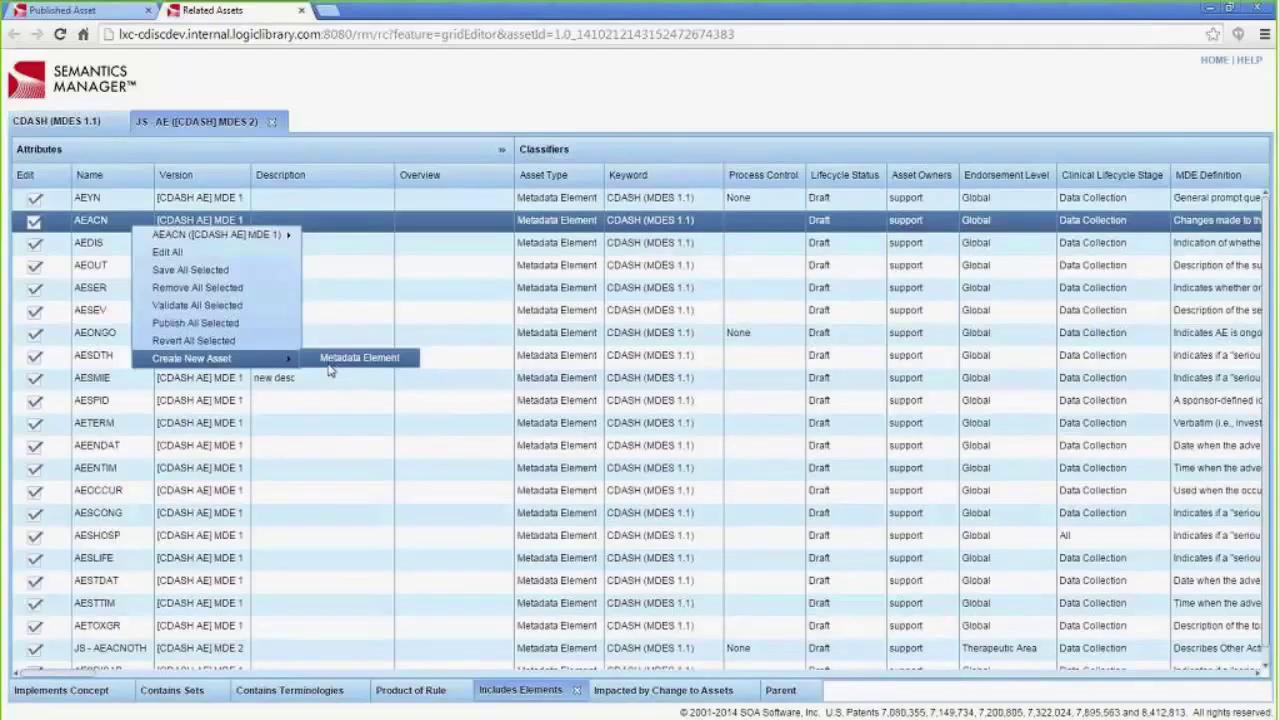
mouse_move(231, 240)
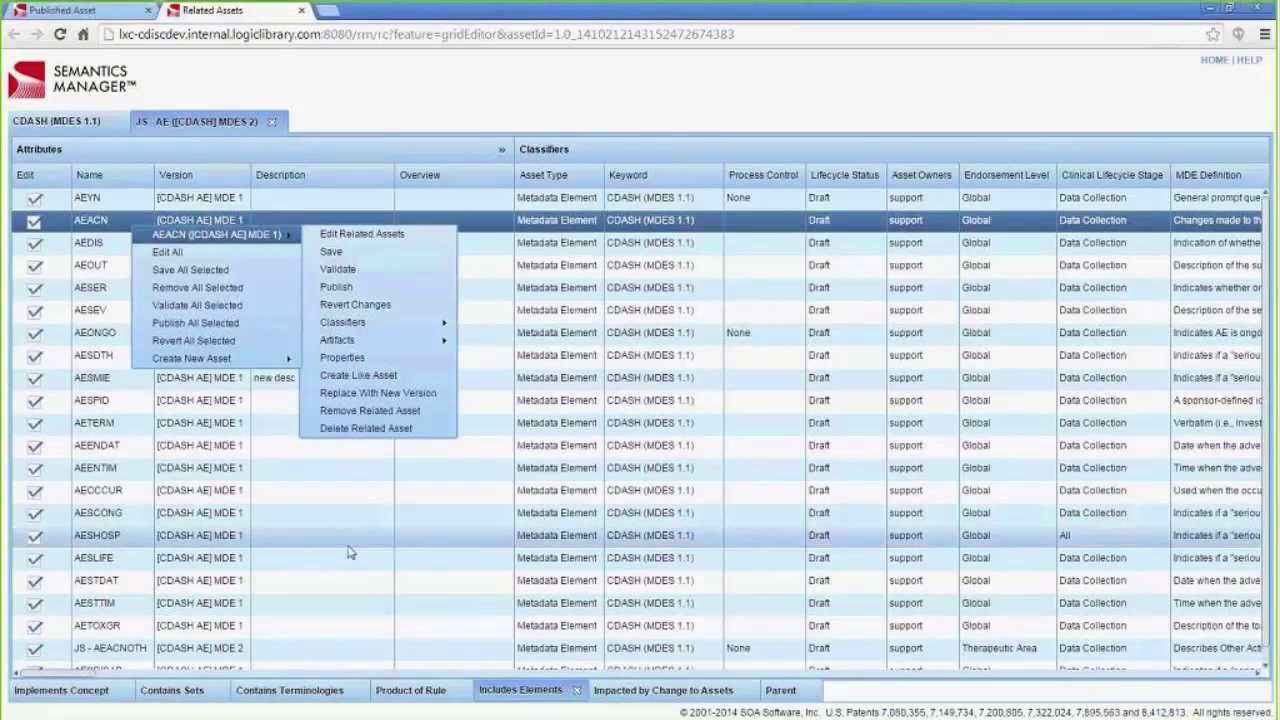
left_click(255, 535)
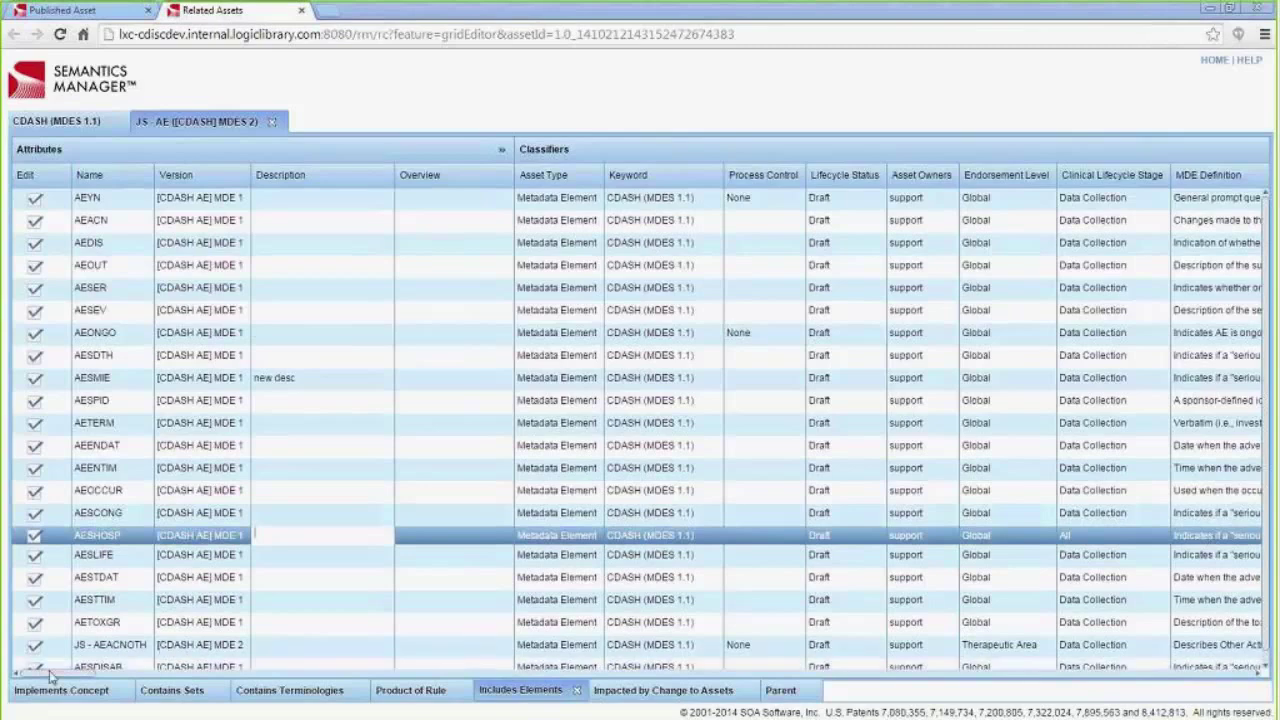
- Enter "test mapping" as the SDTM Mapping Instructions of the AEACN element and copy that text
left_click_drag(72, 675, 412, 718)
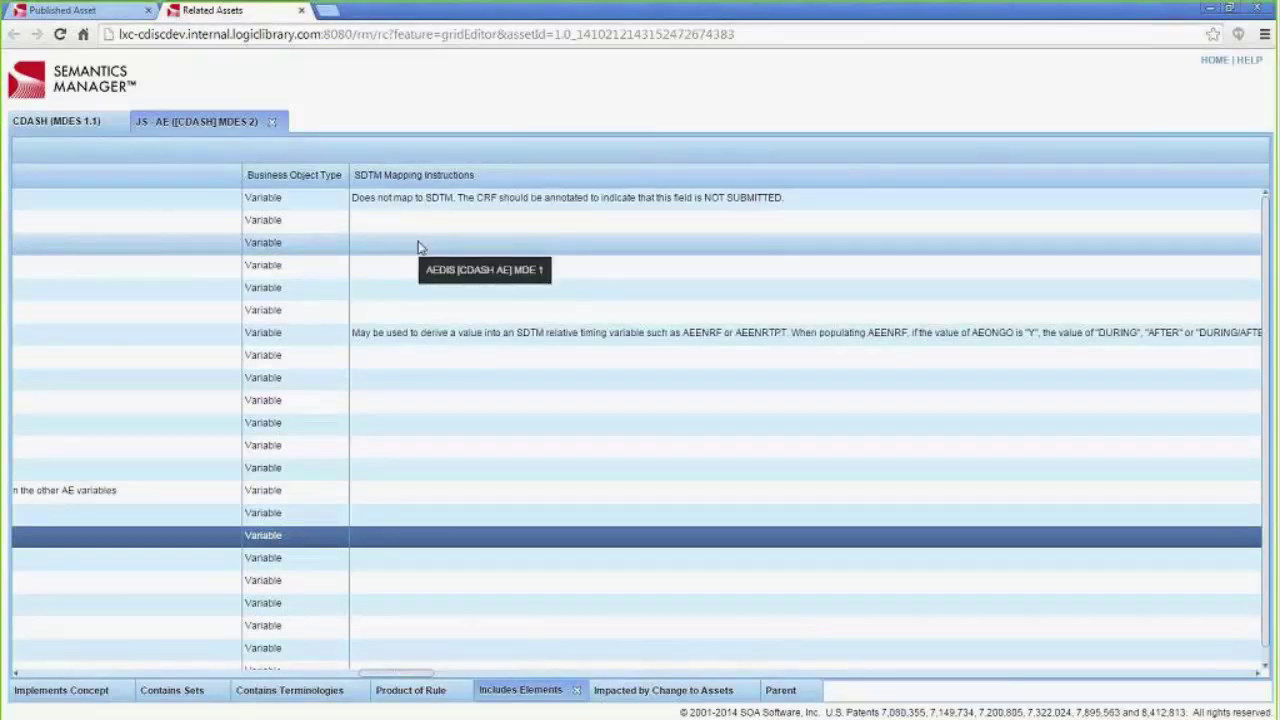
double_click(421, 222)
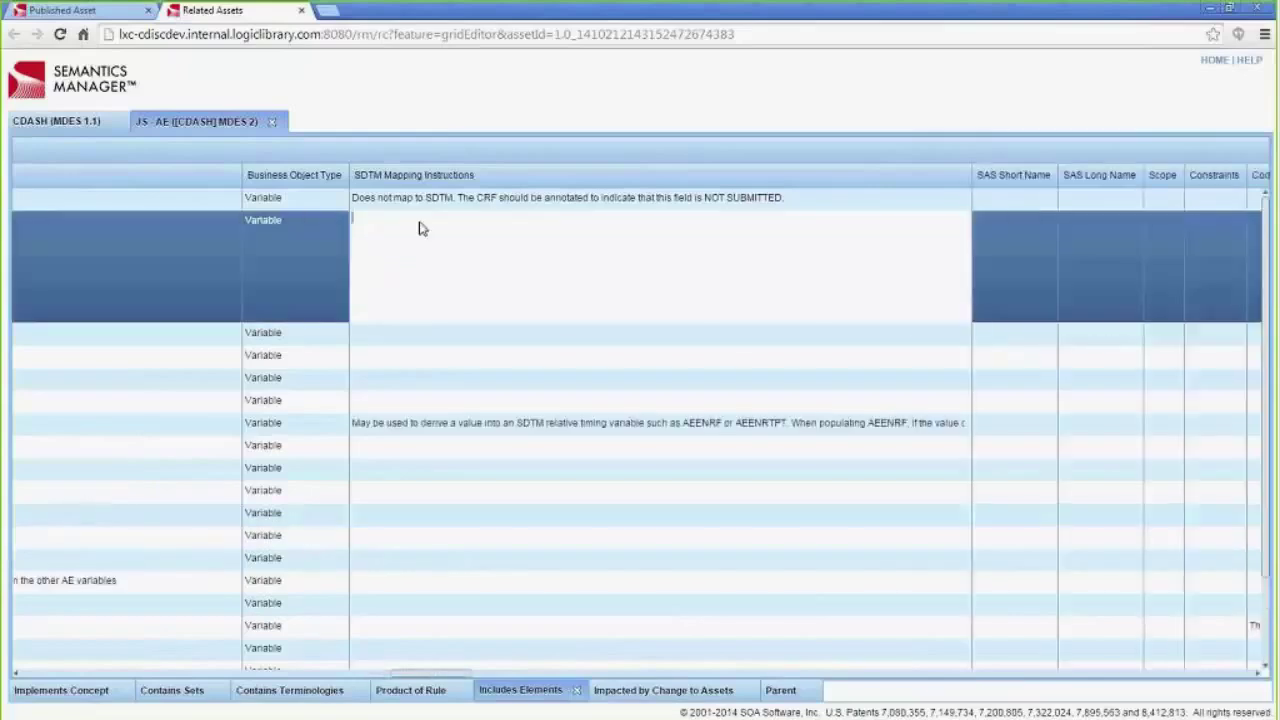
type("test mapping")
left_click_drag(420, 222, 340, 217)
key("ctrl+c")
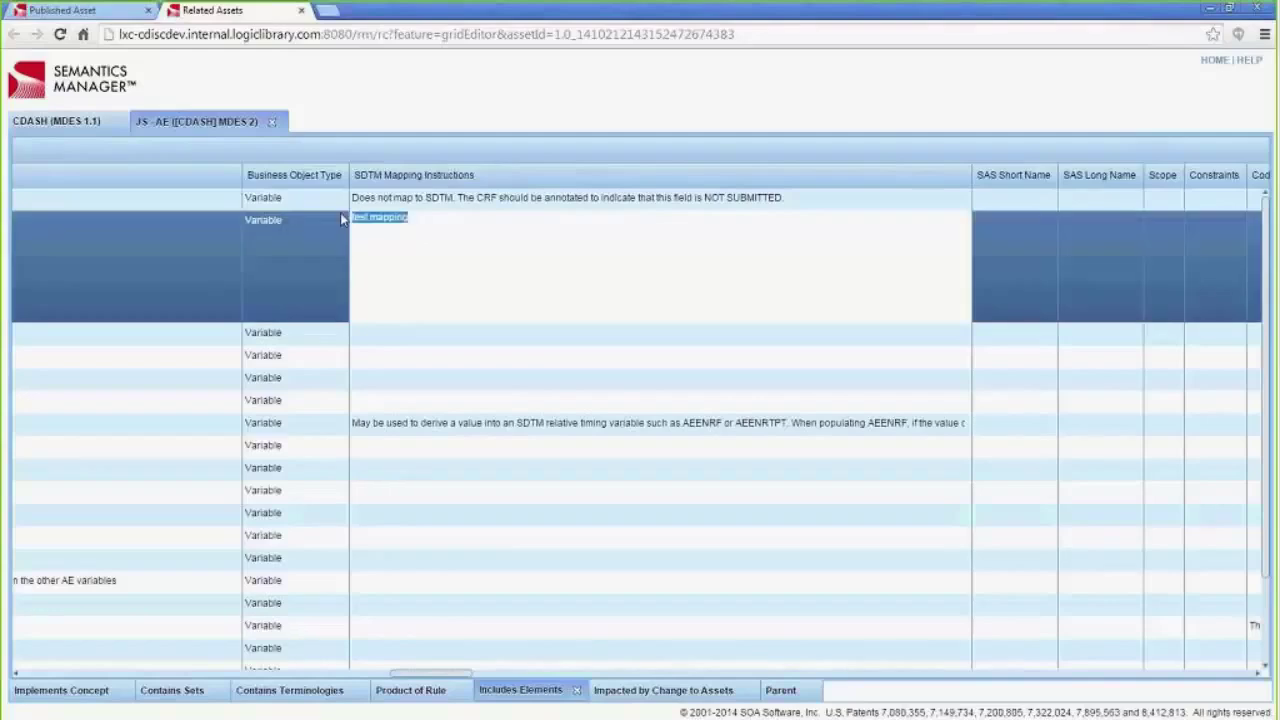
- Paste "test mapping" into the SDTM Mapping Instructions of the AEONGO, AESDTH and AESER elements, replacing AEONGO's existing text
left_click(405, 330)
left_click(405, 332)
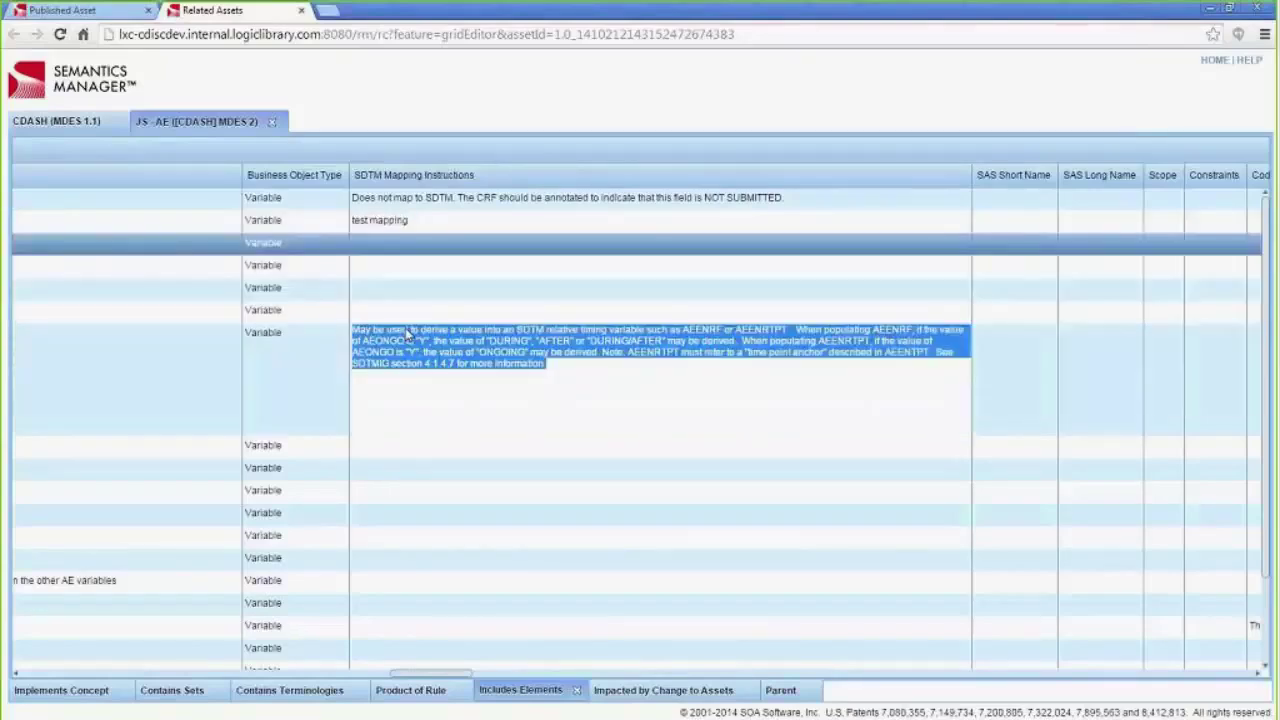
key("ctrl+v")
left_click(409, 249)
left_click(409, 249)
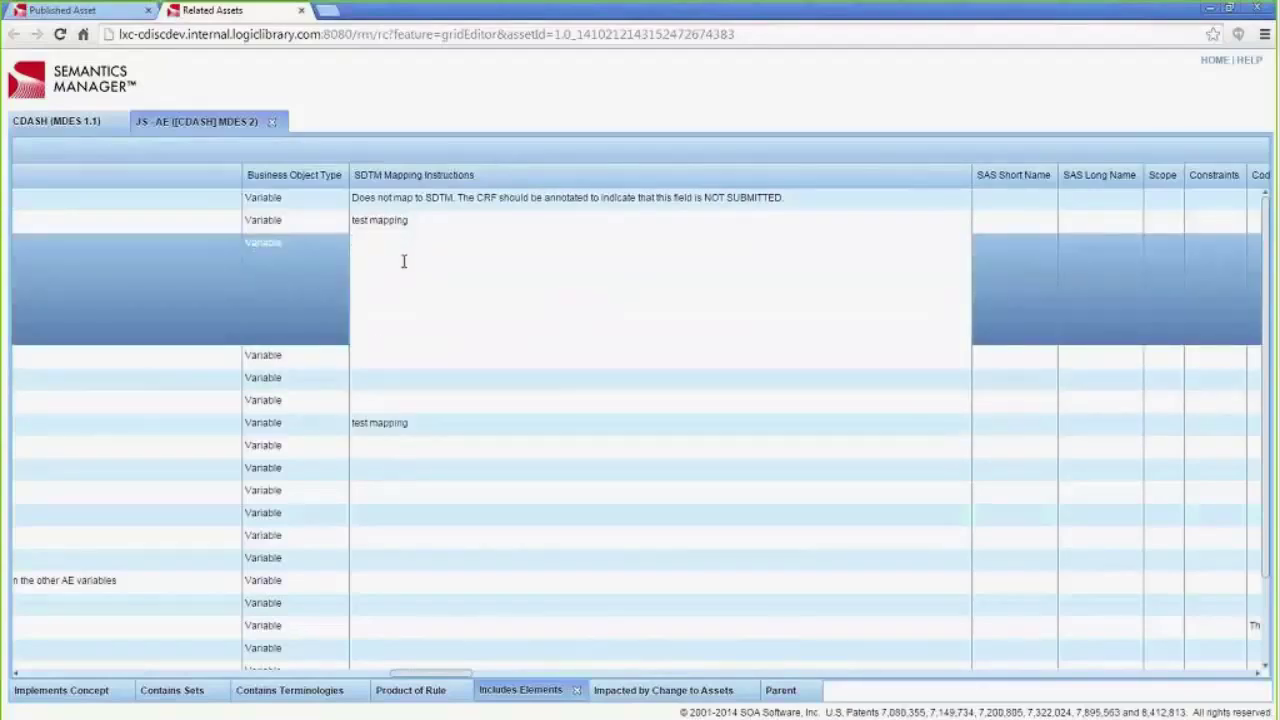
left_click(423, 375)
left_click(423, 375)
key("ctrl+v")
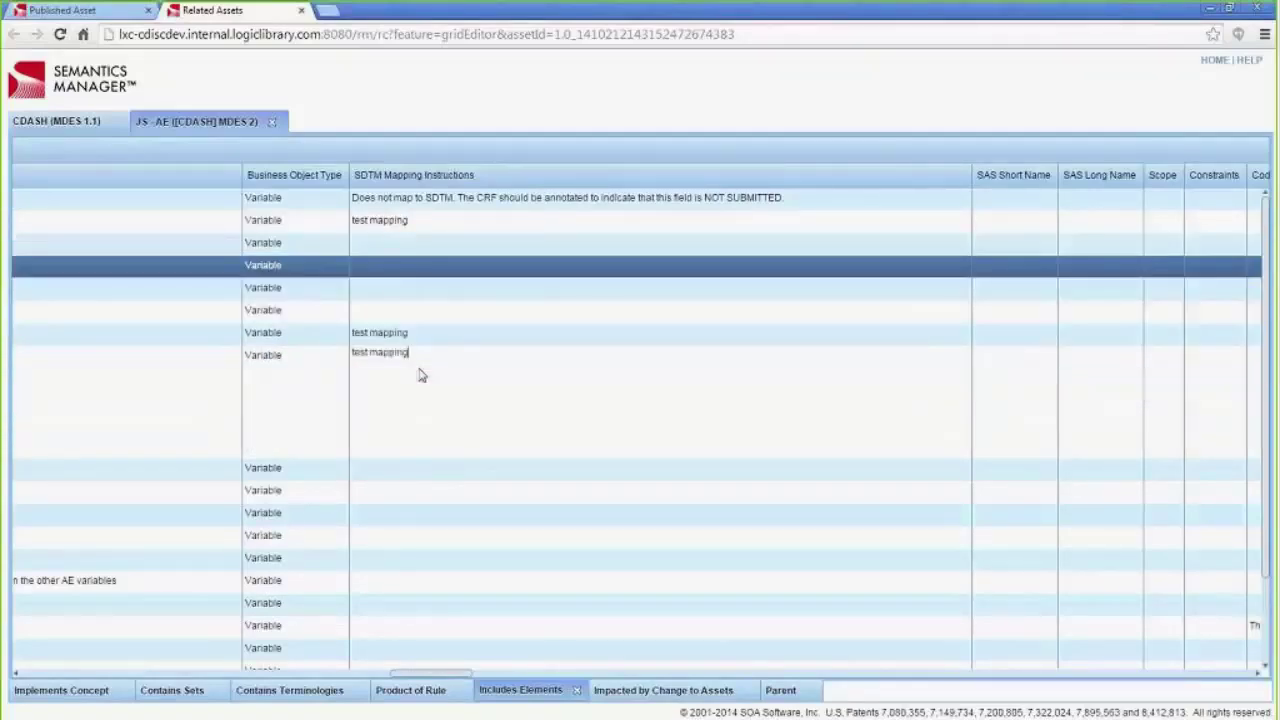
left_click(423, 290)
left_click(423, 290)
key("ctrl+v")
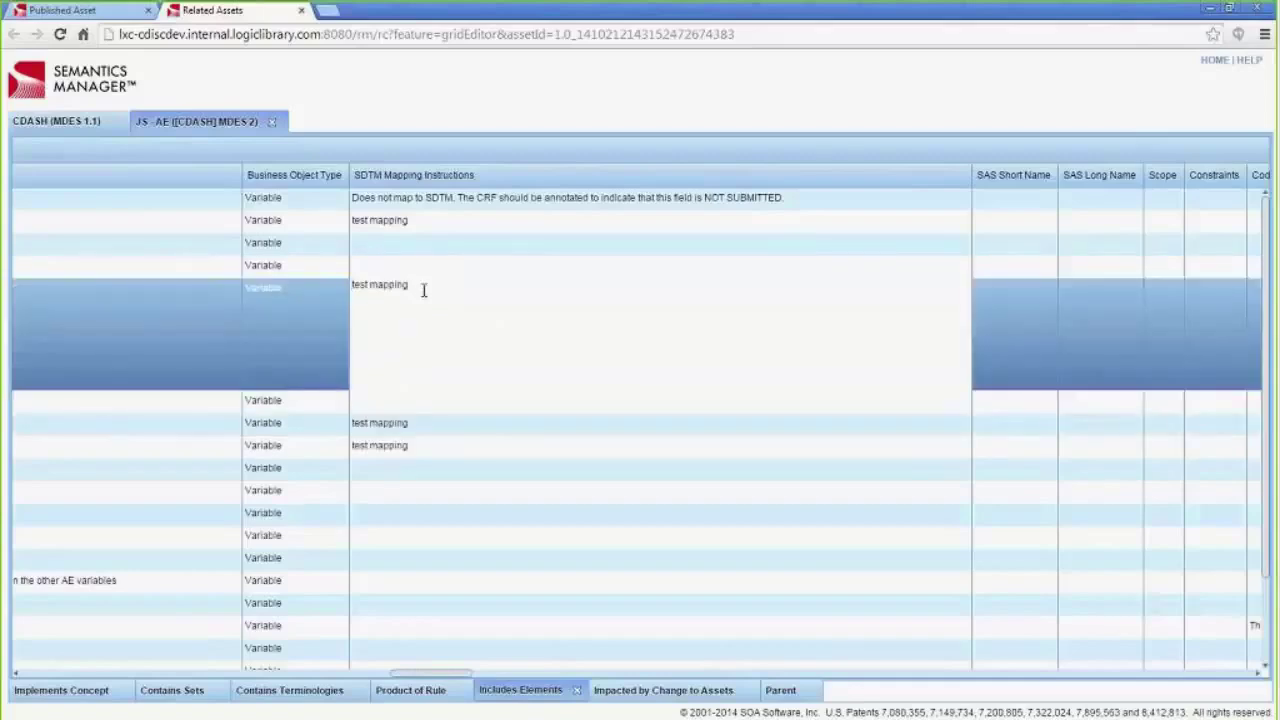
key("Tab")
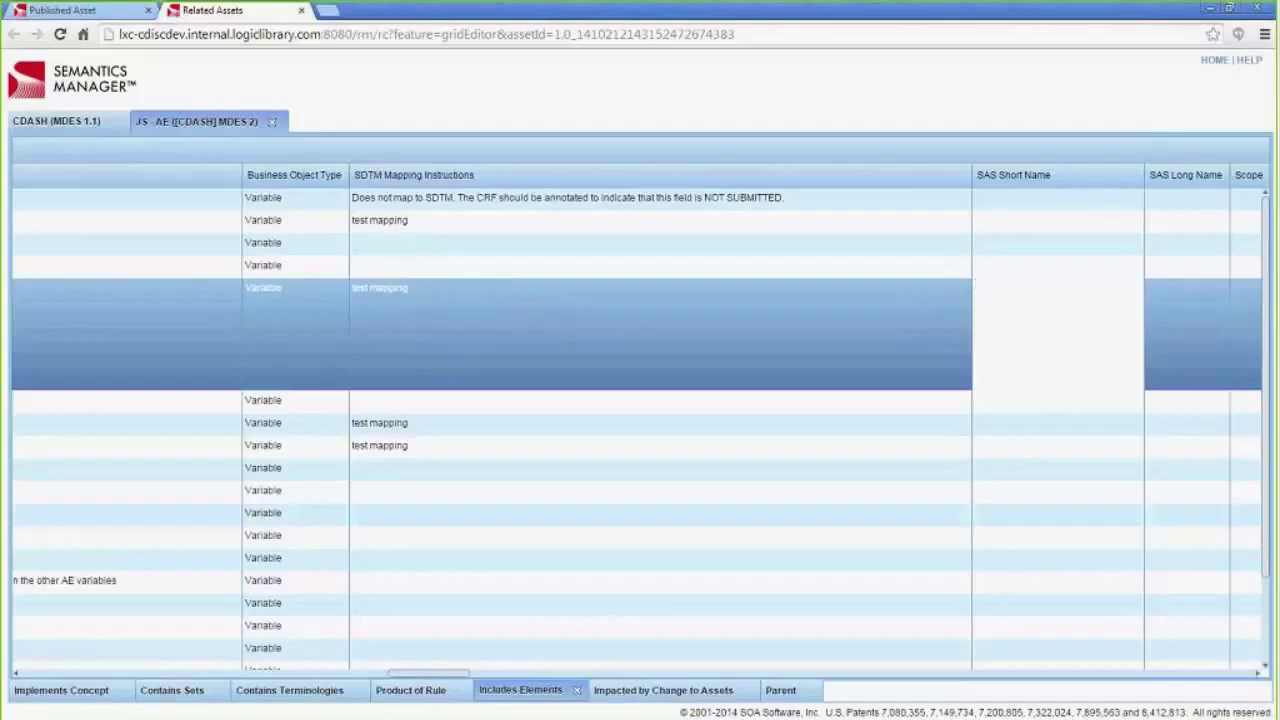
left_click(2, 282)
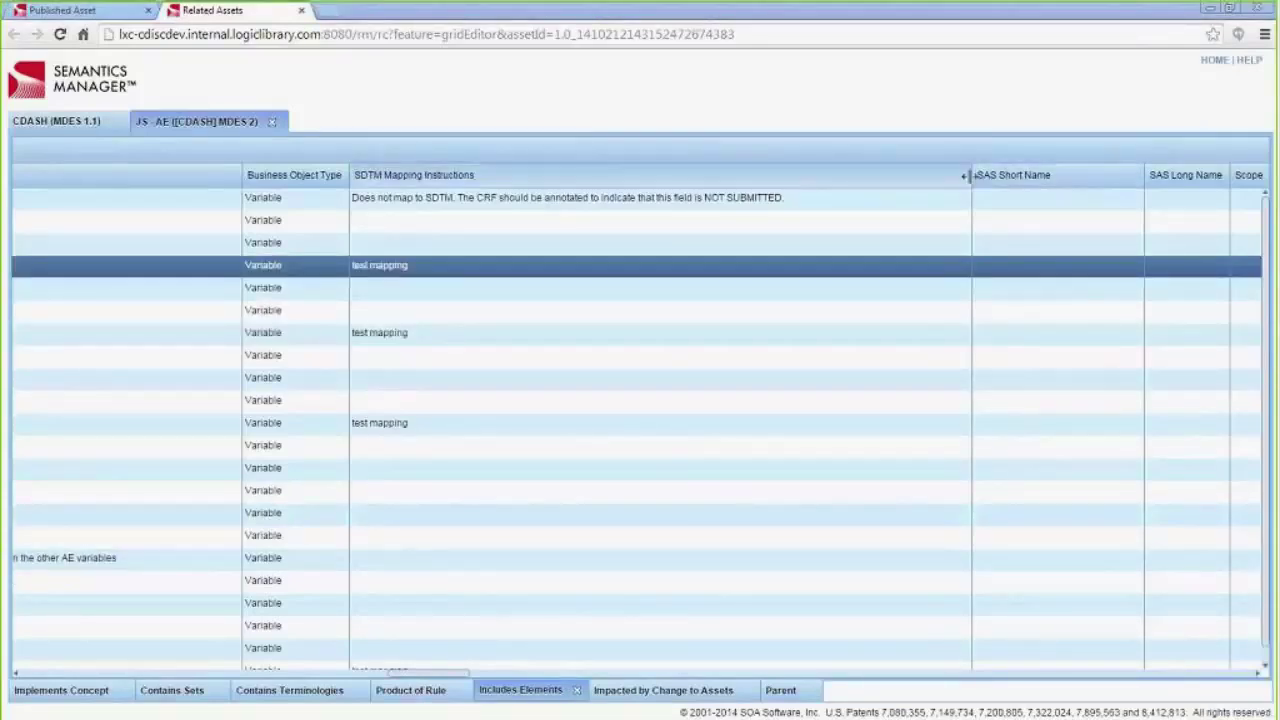
- Narrow the SDTM Mapping Instructions column and move the SAS Short Name and SAS Long Name columns ahead of it
left_click_drag(966, 177, 414, 194)
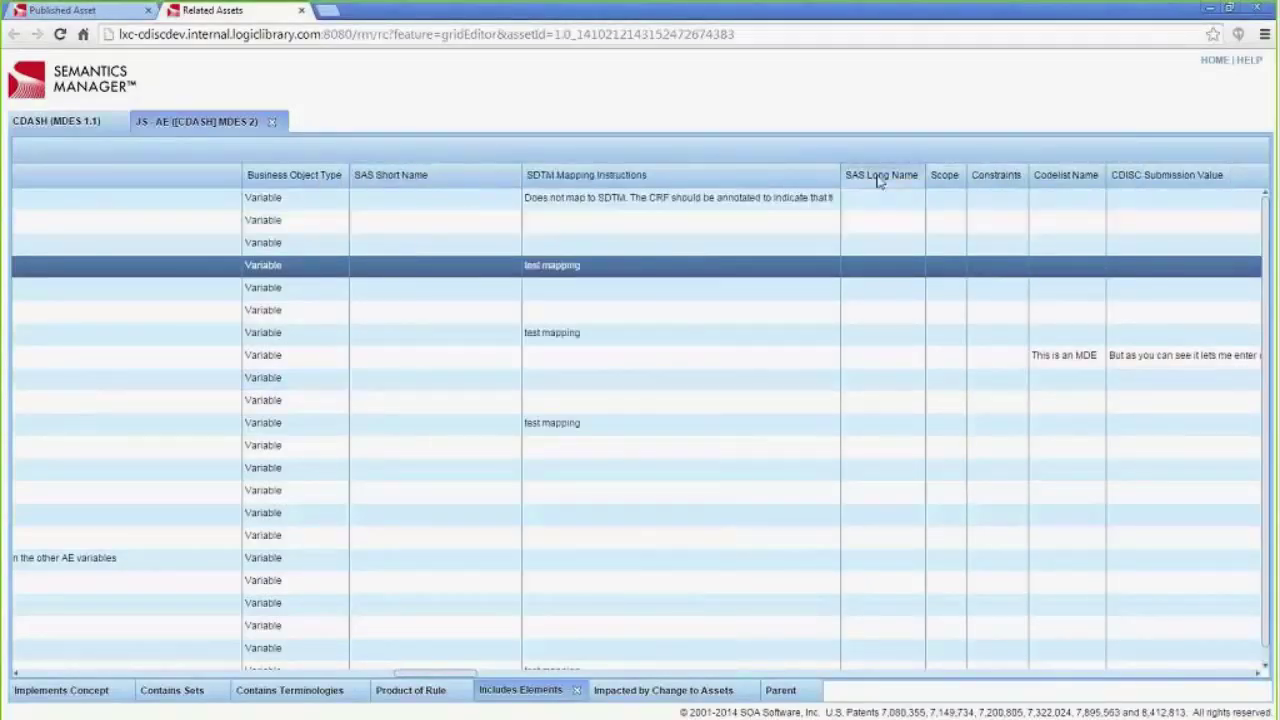
left_click_drag(877, 177, 549, 196)
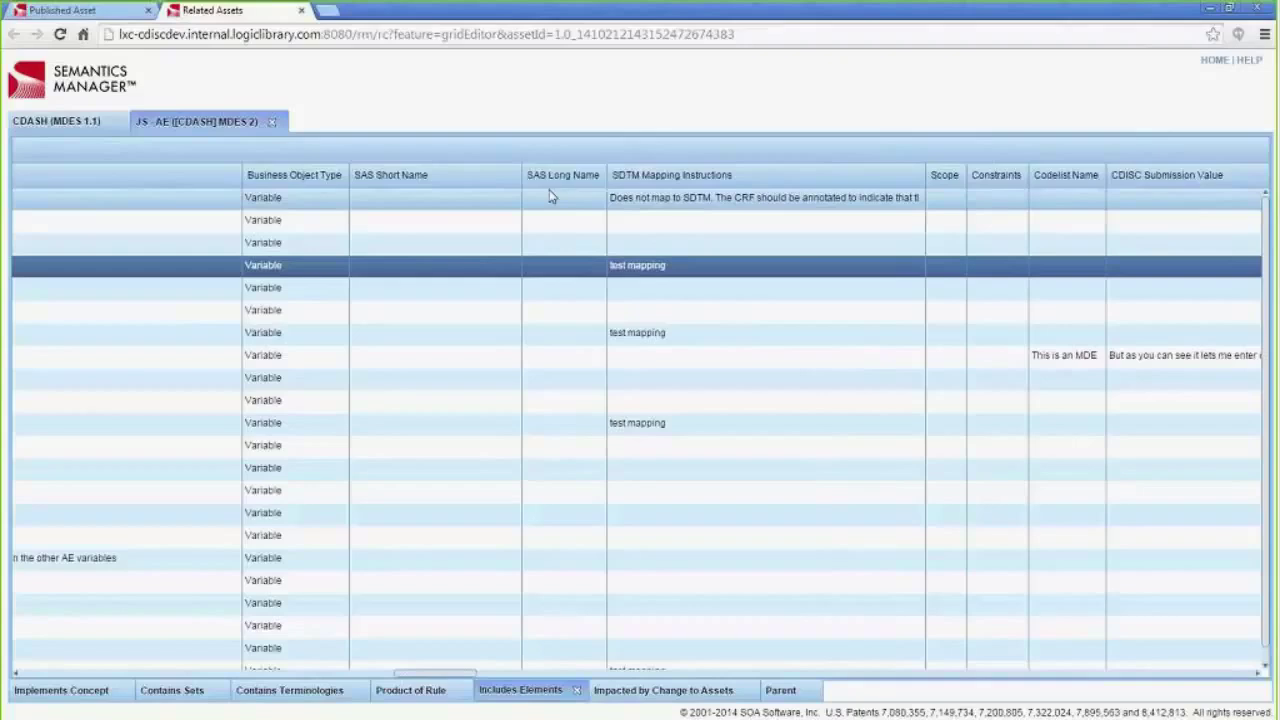
- Examine the Context Properties columns of the included elements, particularly Ordinal, and return to the Attributes columns
left_click(570, 674)
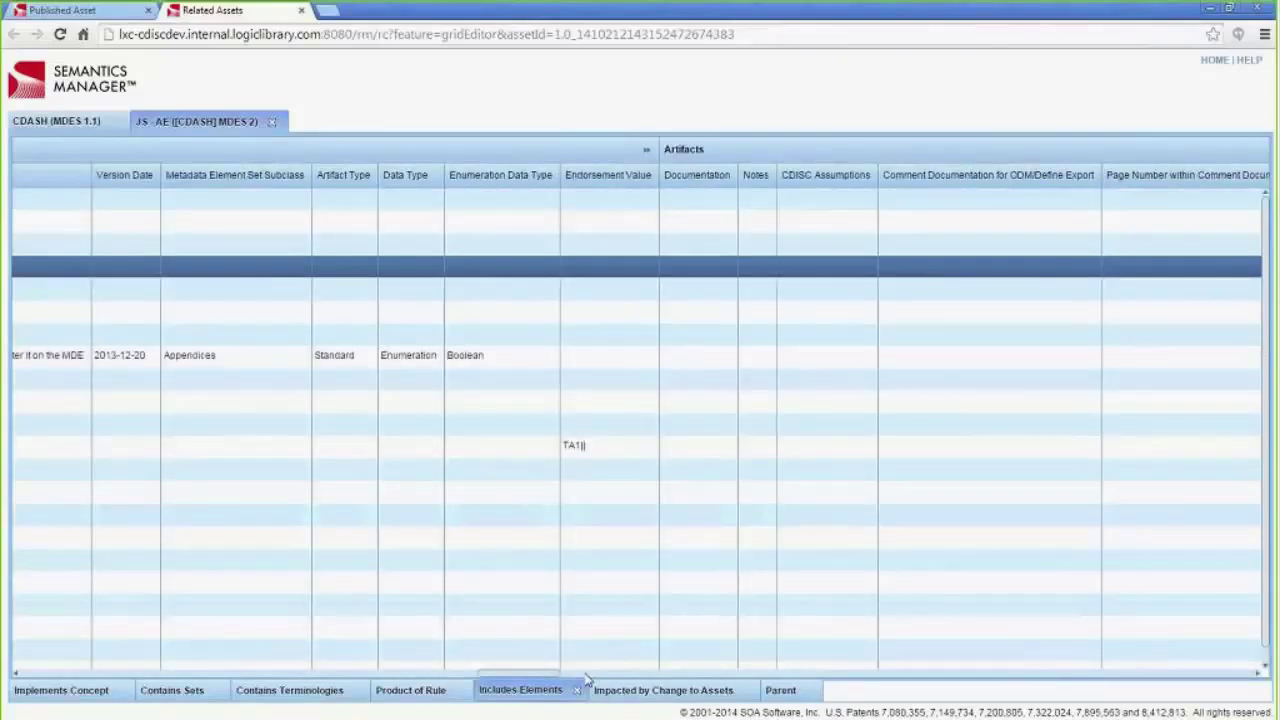
left_click(588, 676)
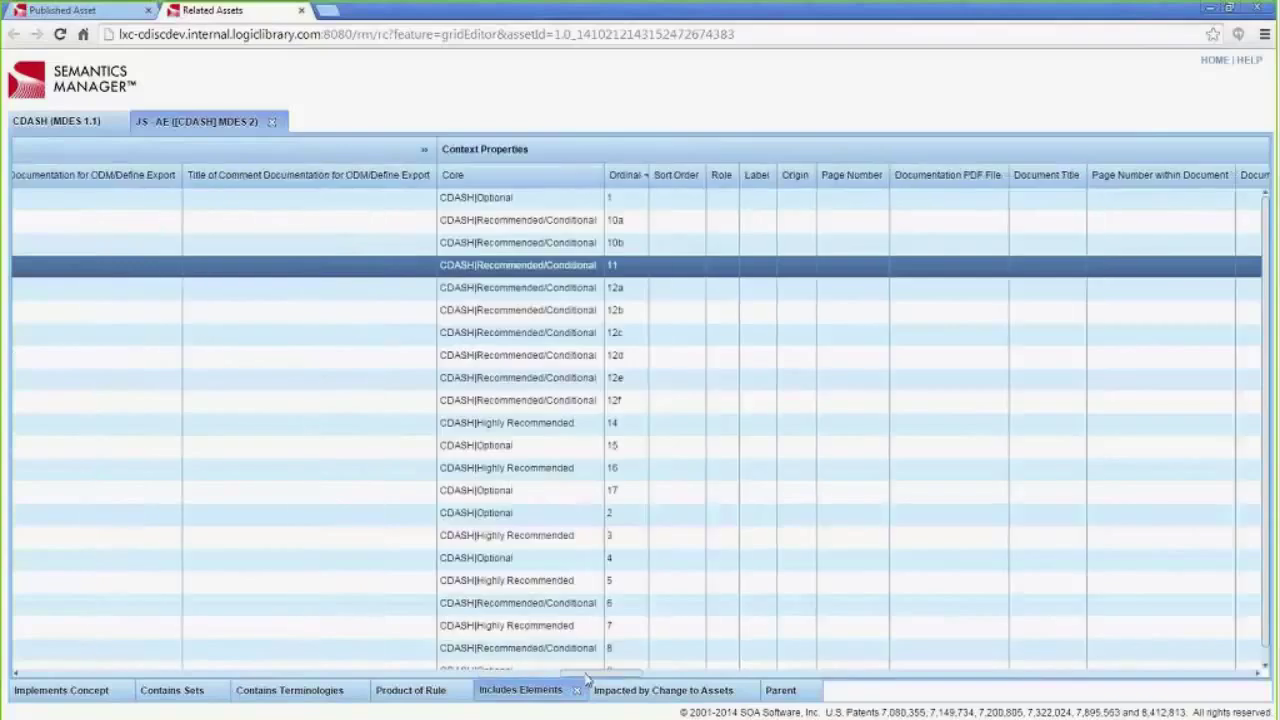
left_click(619, 177)
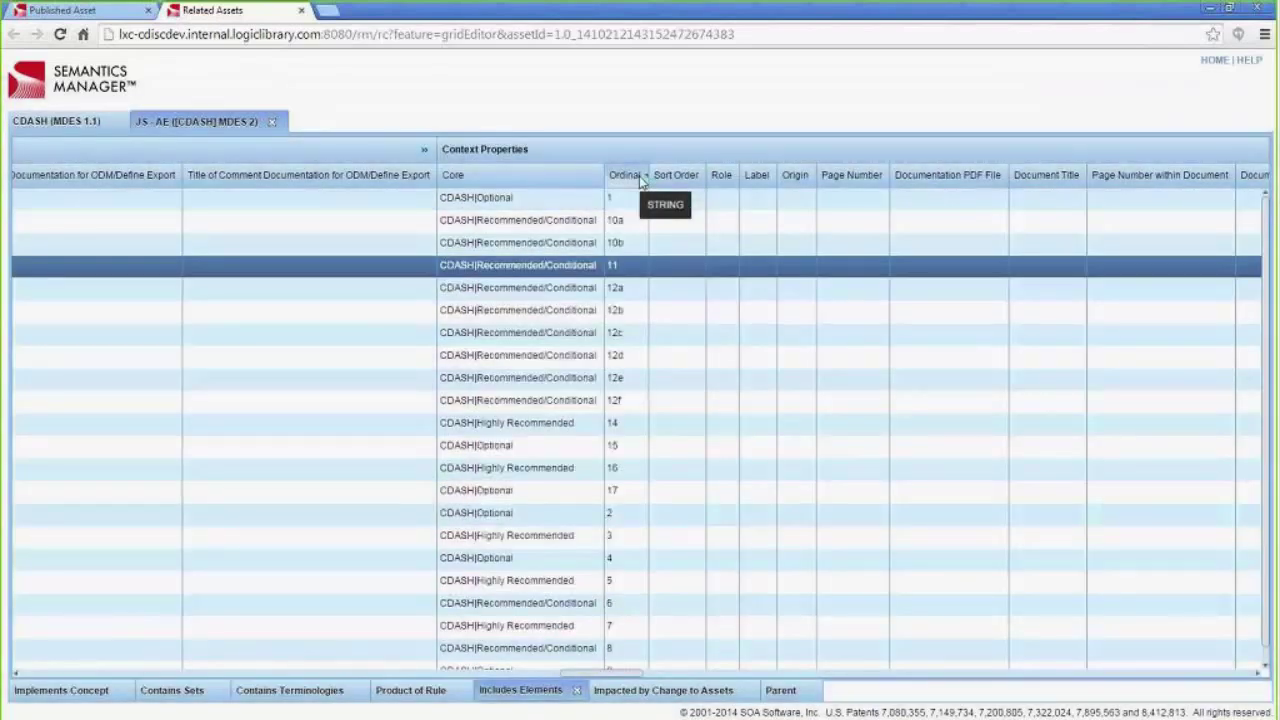
right_click(265, 510)
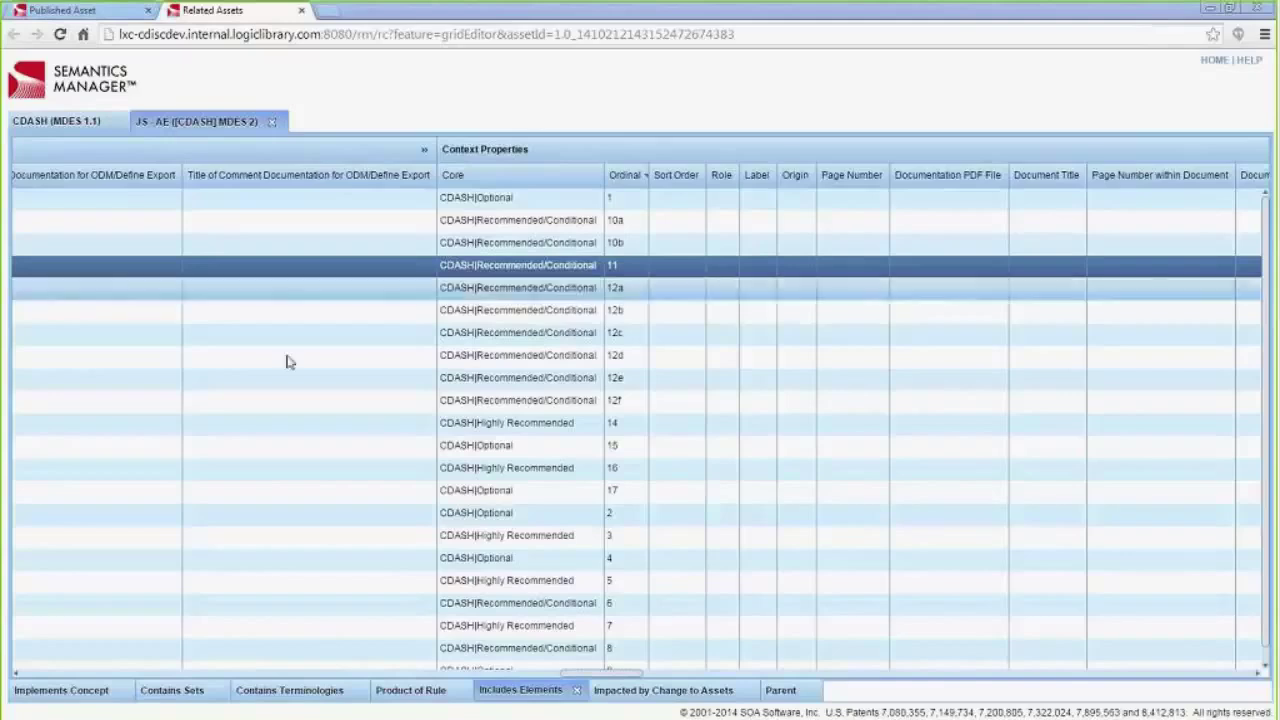
left_click_drag(588, 677, 46, 672)
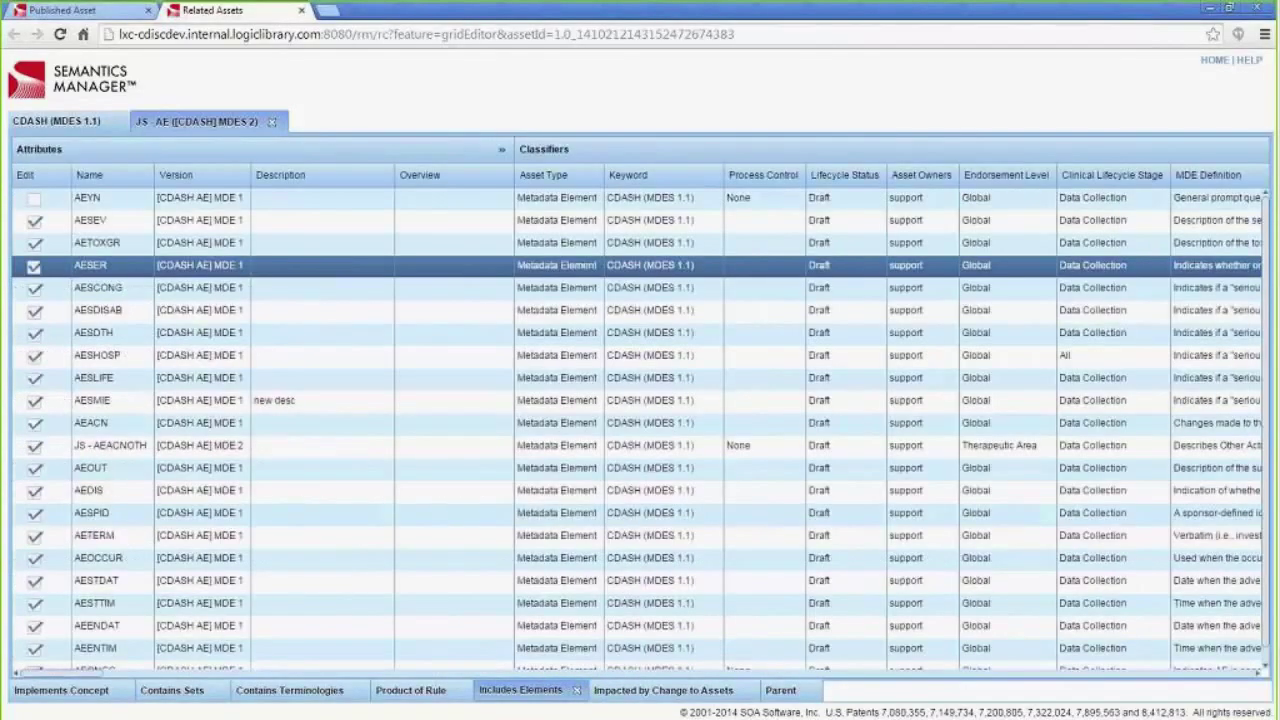
- Review the individual asset actions available for the AEOCCUR element
right_click(125, 563)
mouse_move(268, 578)
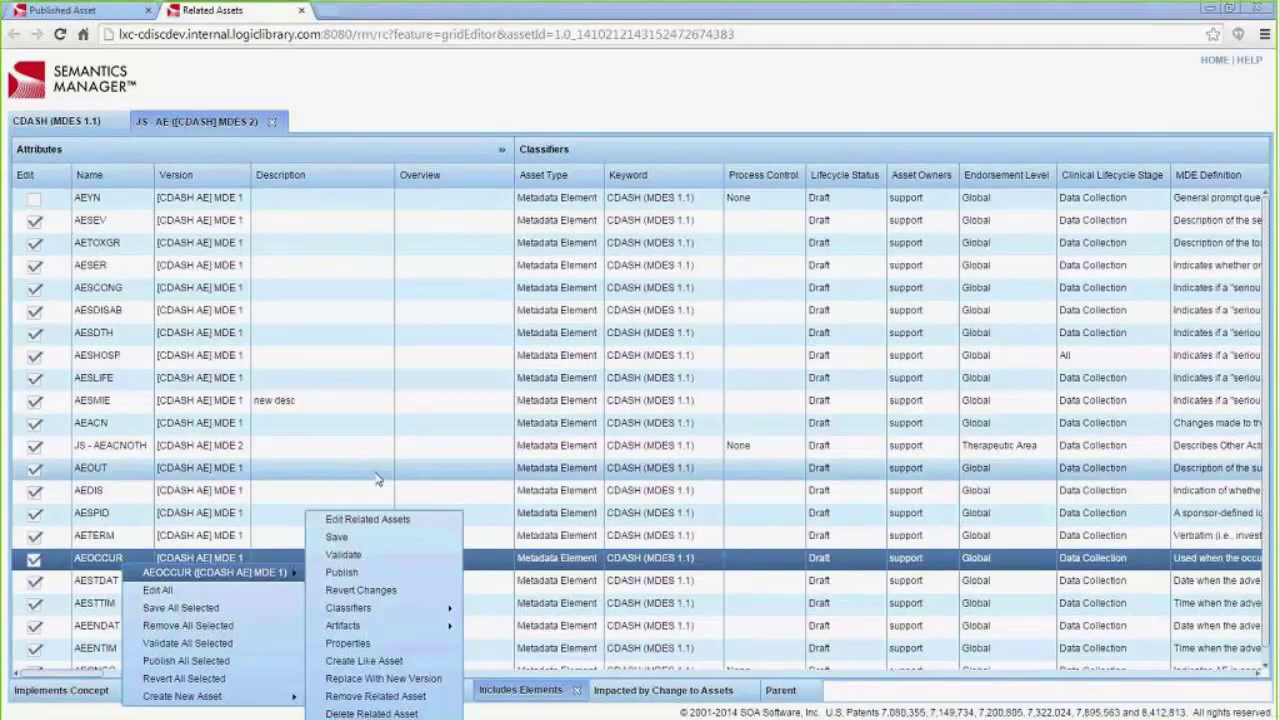
left_click(504, 590)
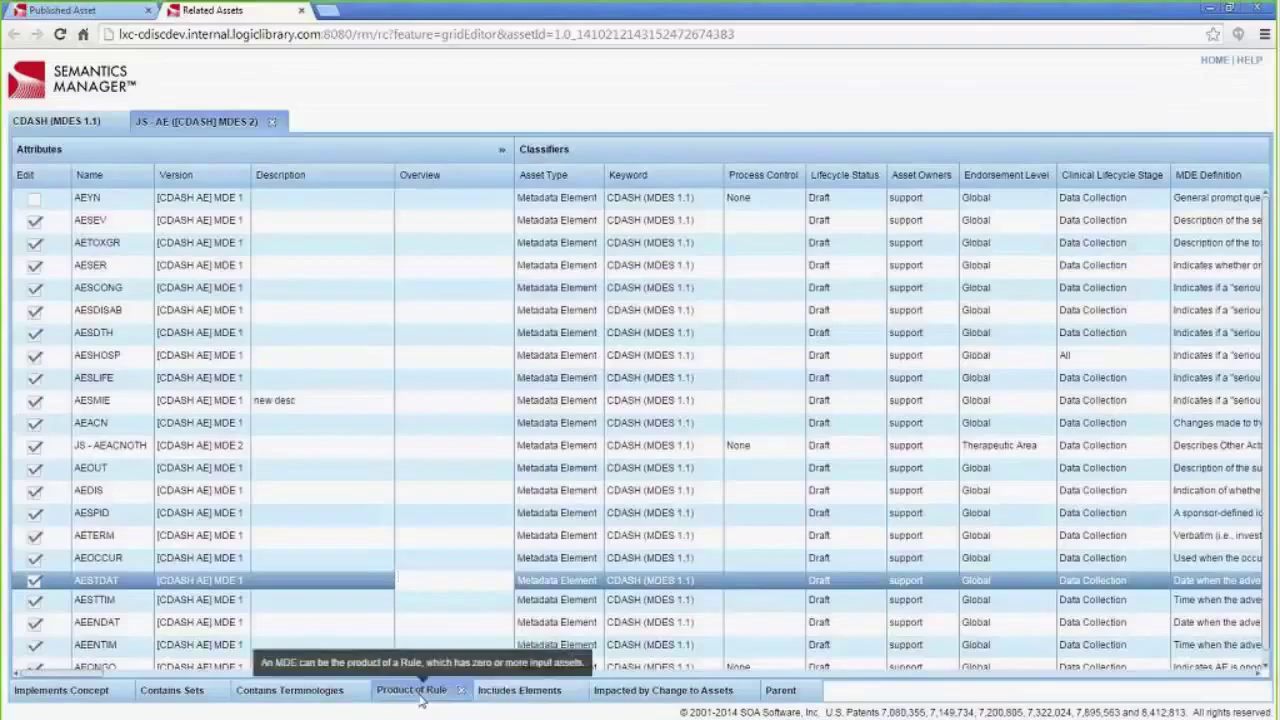
- Check which new asset types can be created under the Product of Rule relationship and return to Includes Elements
left_click(423, 691)
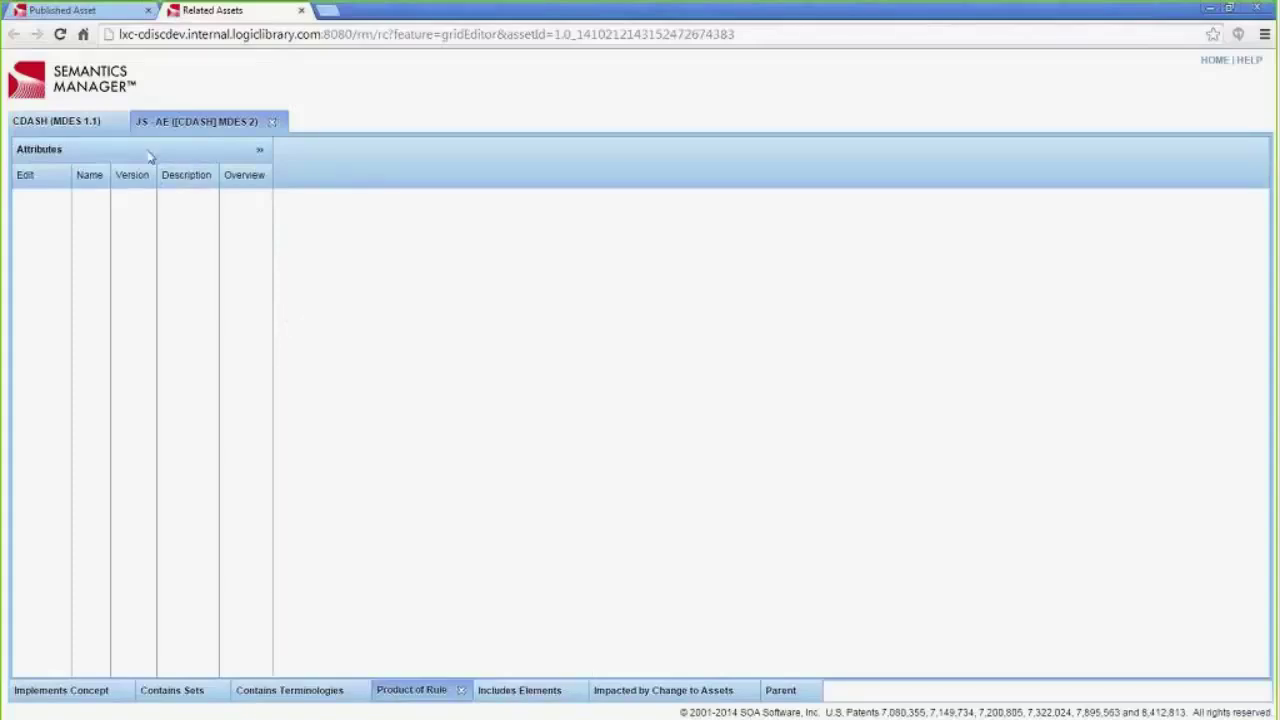
right_click(70, 199)
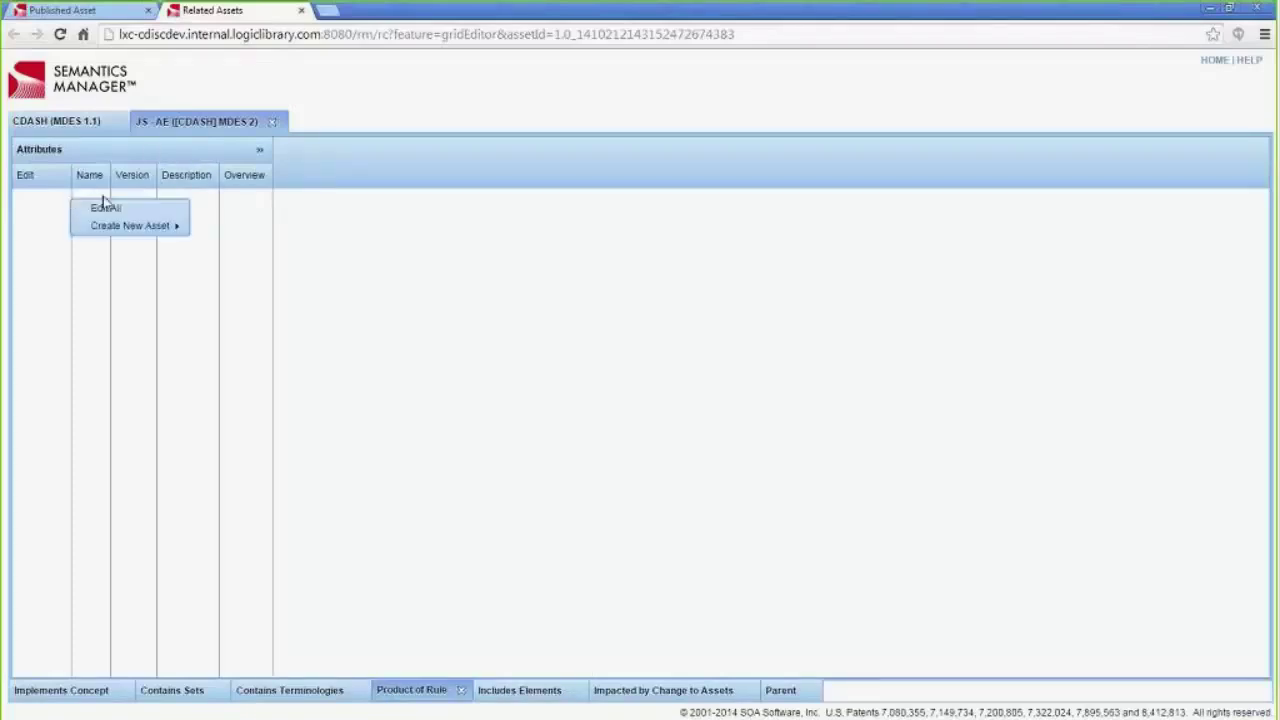
mouse_move(117, 232)
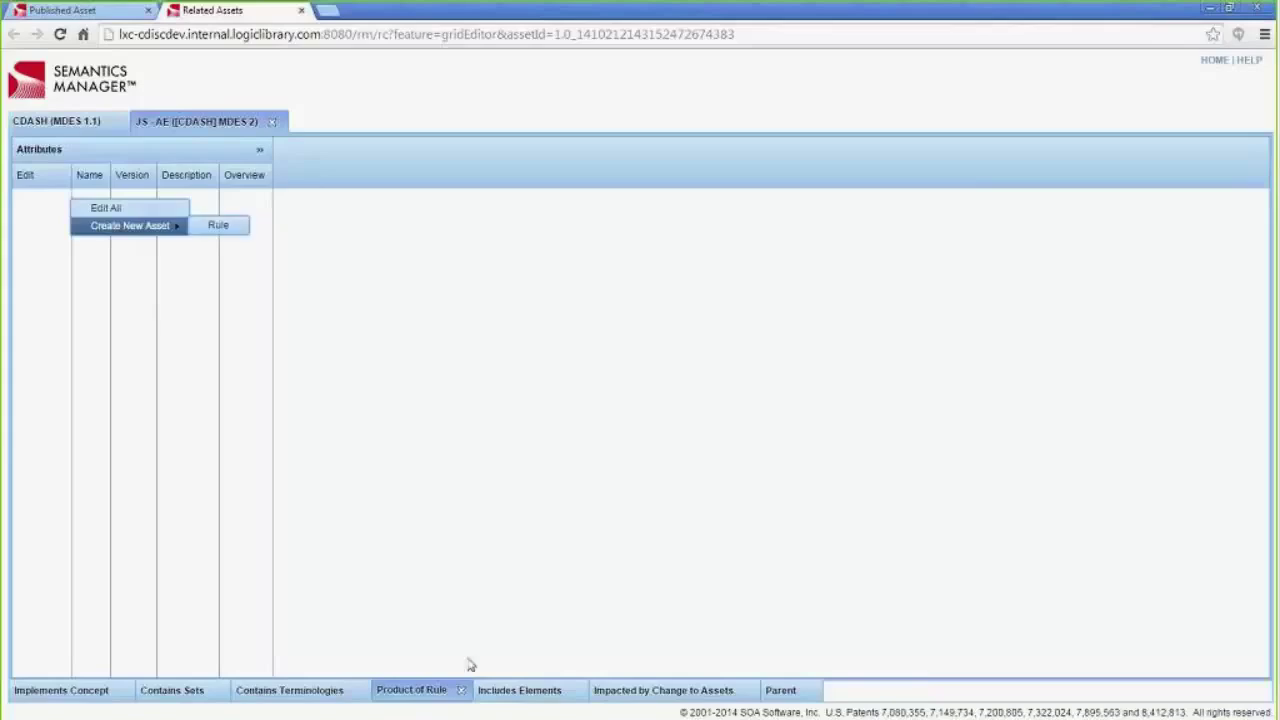
left_click(498, 692)
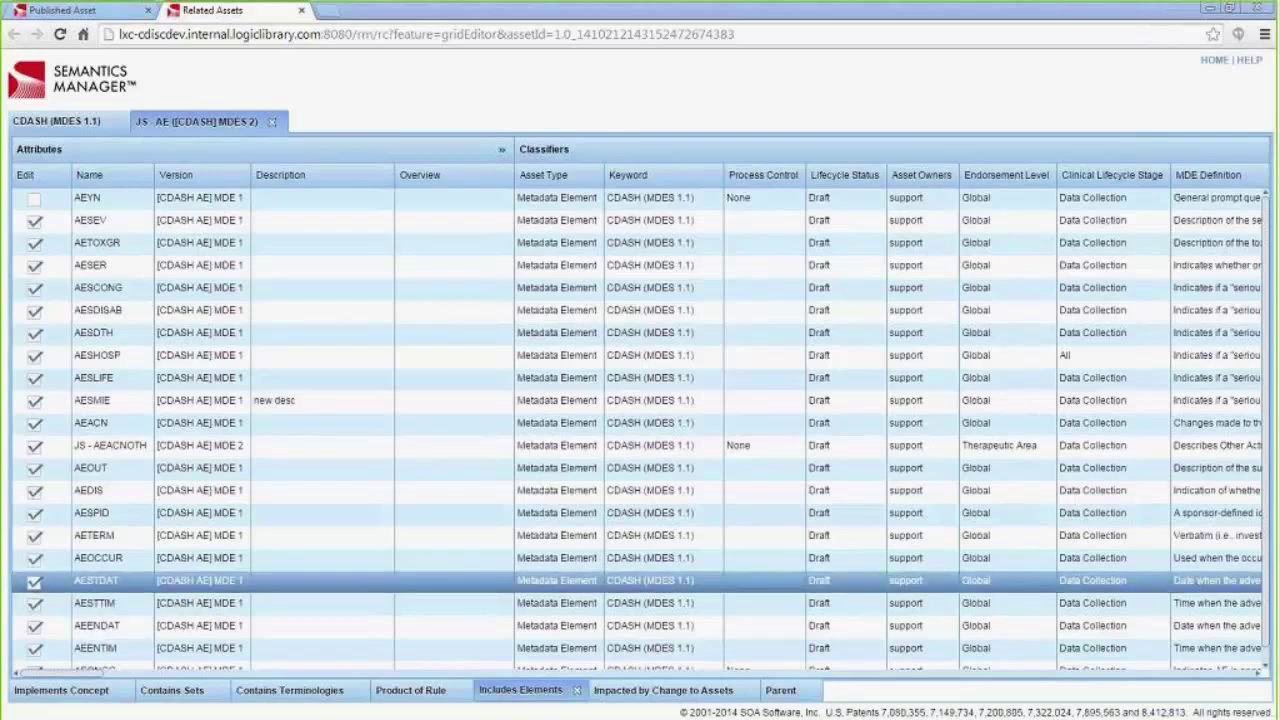
- Review the bulk actions for all selected elements and the individual actions for AESTDAT
right_click(127, 592)
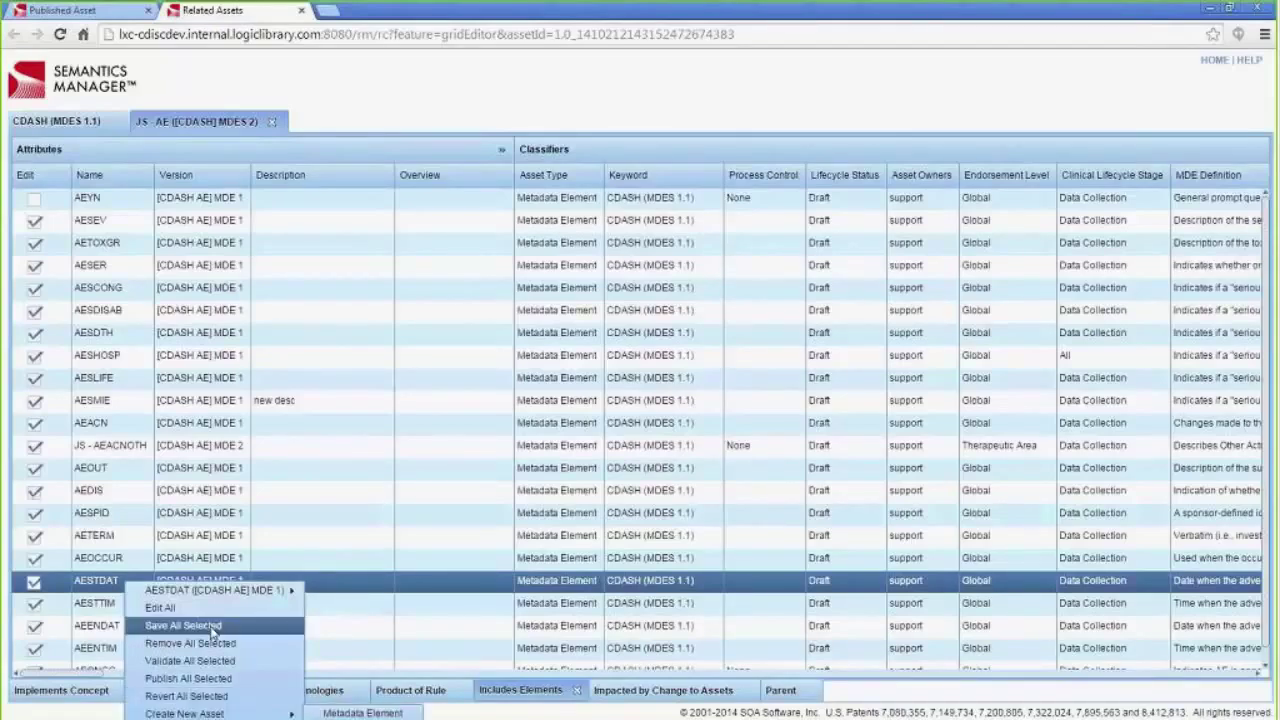
mouse_move(216, 595)
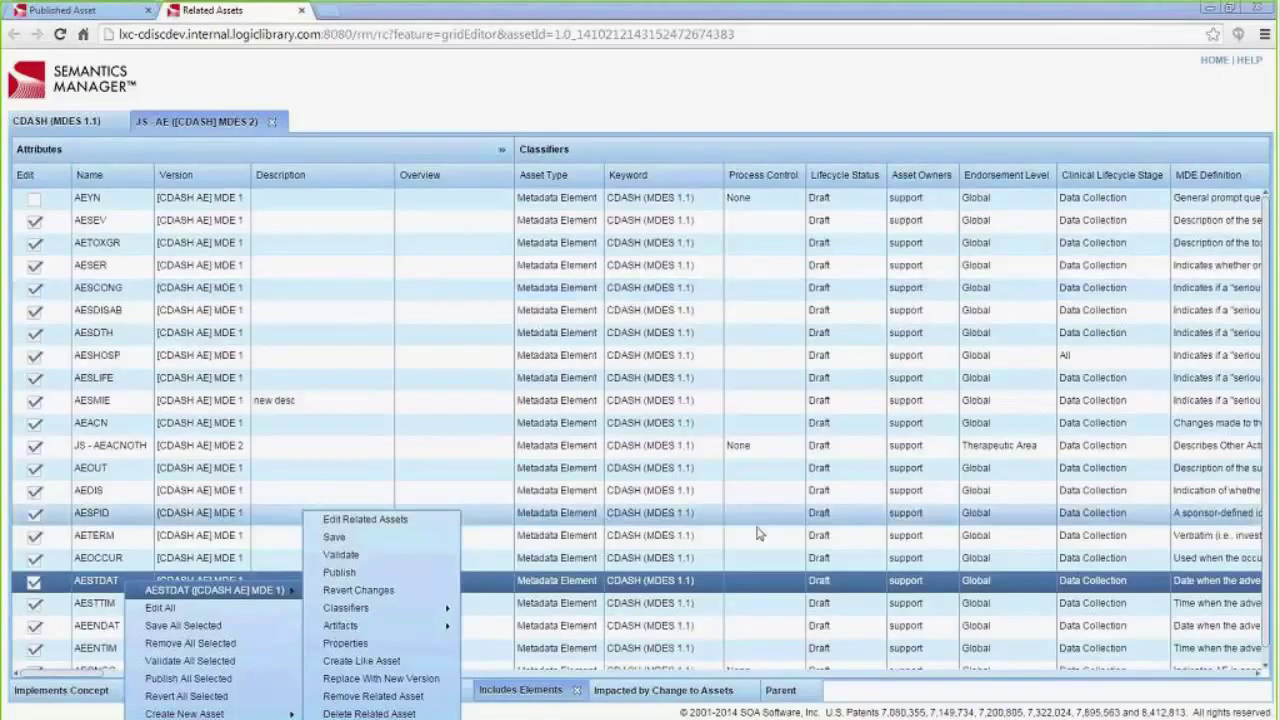
left_click(838, 587)
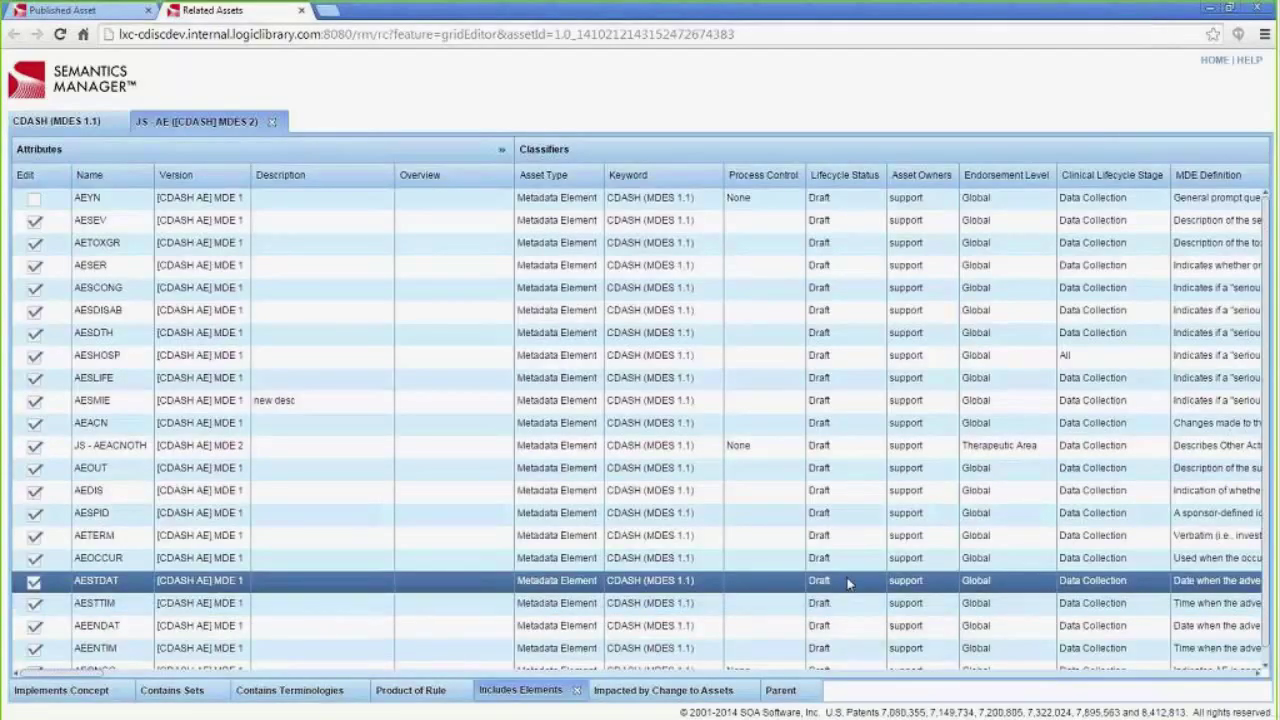
- Switch the Endorsement Level of the AESTDAT element to Therapeutic Area and set it back to Global
left_click(980, 585)
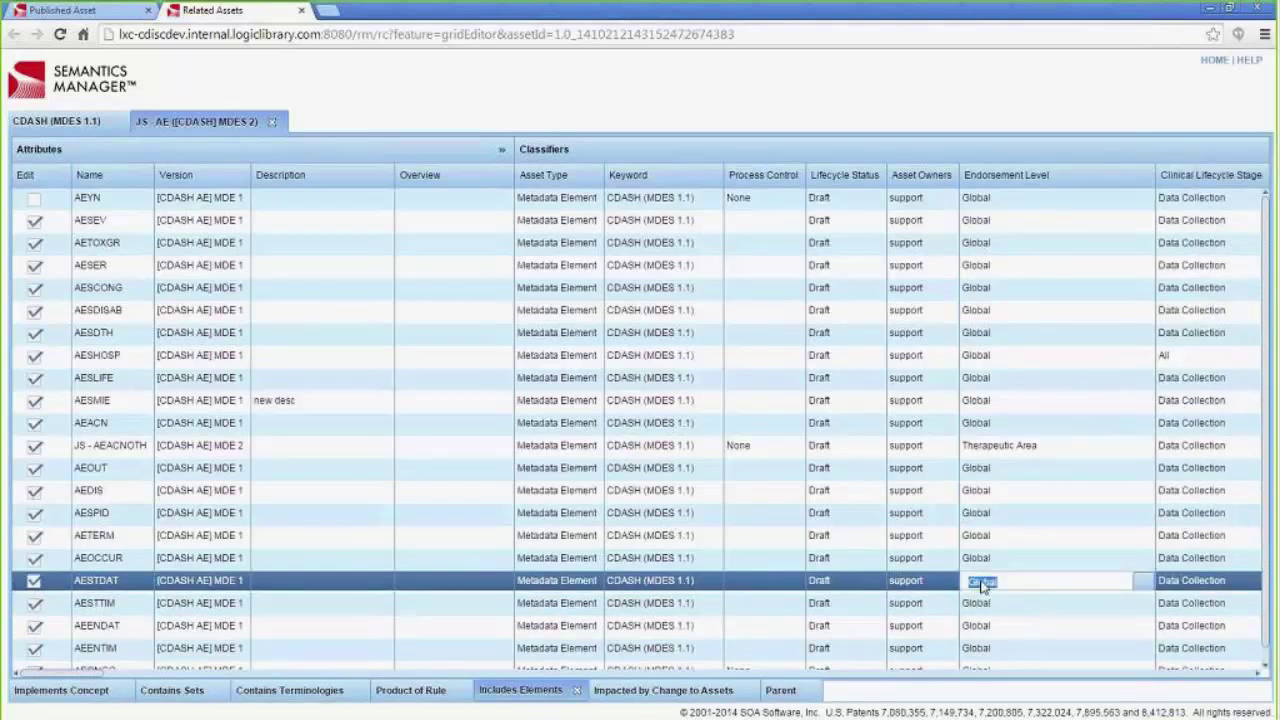
left_click(1145, 582)
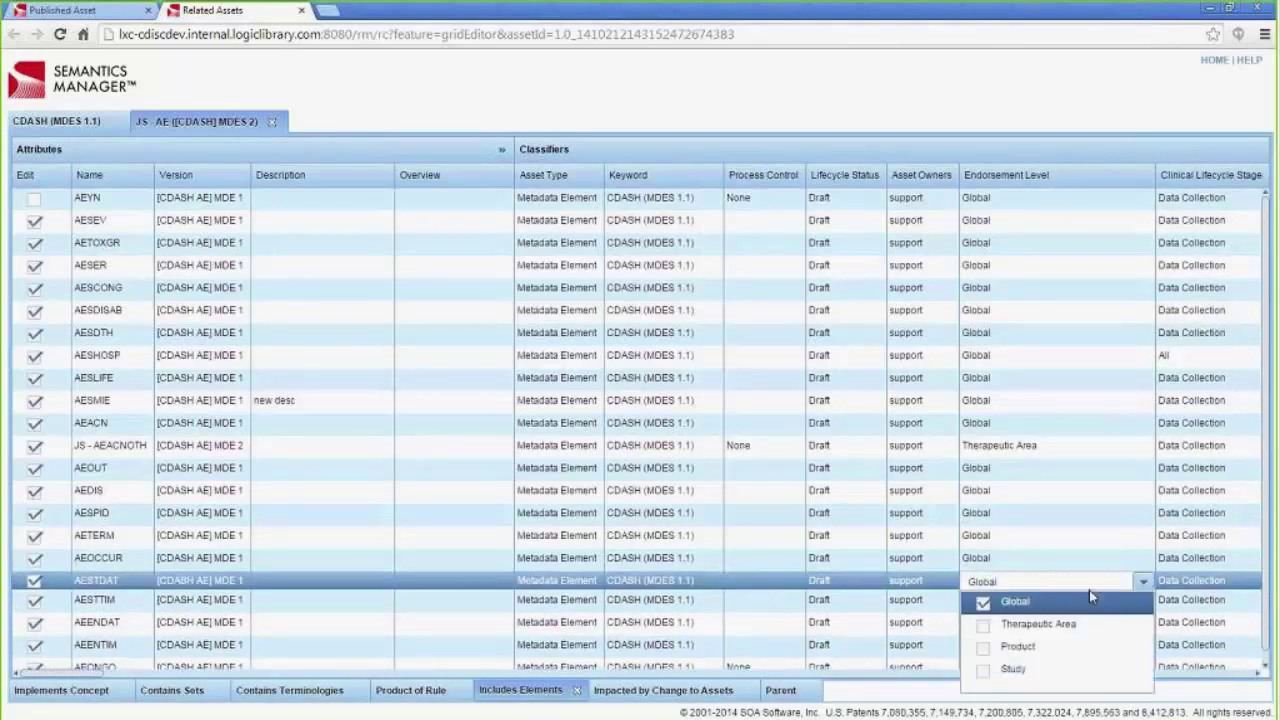
left_click(990, 624)
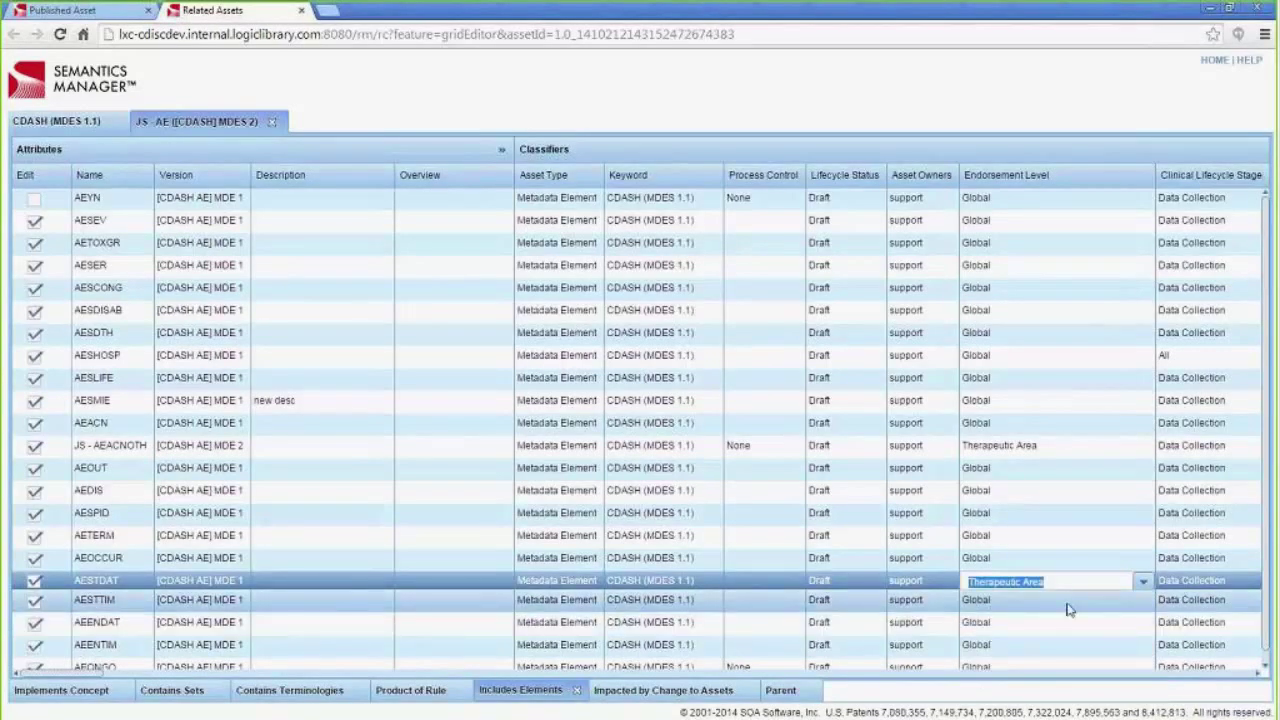
left_click(1143, 583)
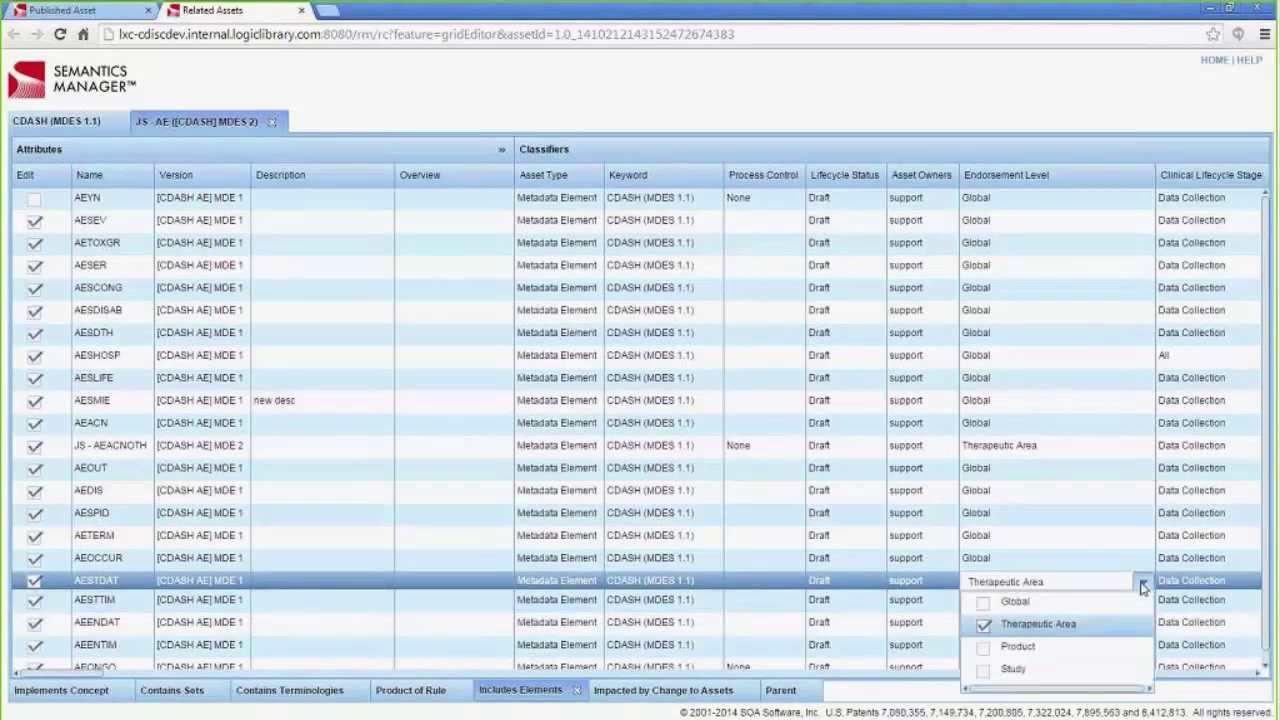
left_click(985, 605)
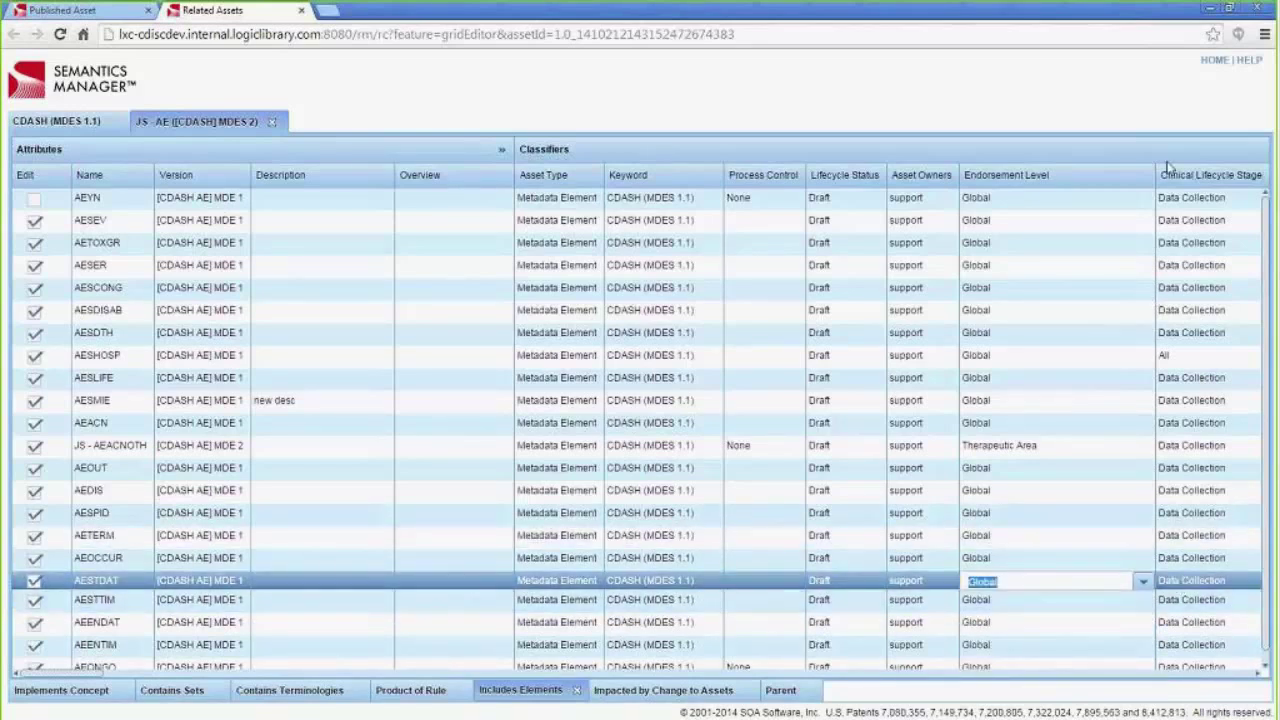
- Narrow the Endorsement Level column and add Data Tabulations to the Clinical Lifecycle Stage of the AESTDAT element
left_click_drag(1157, 178, 1094, 180)
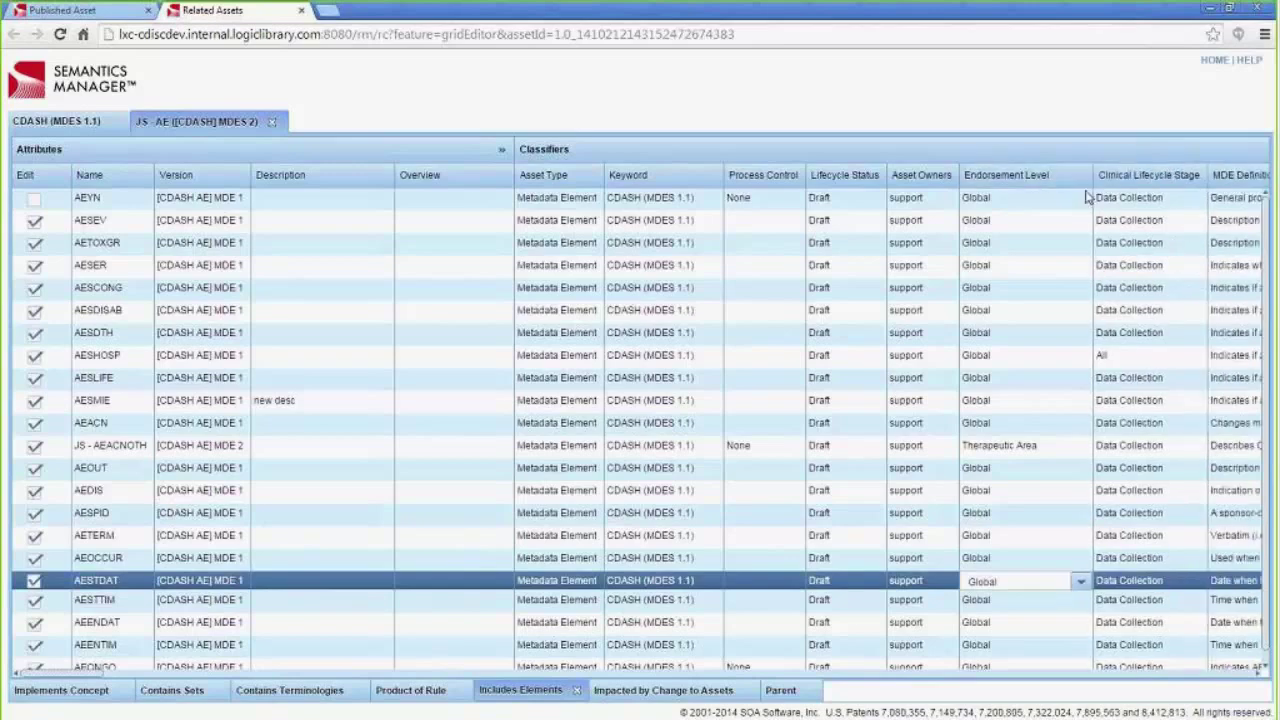
left_click(1191, 591)
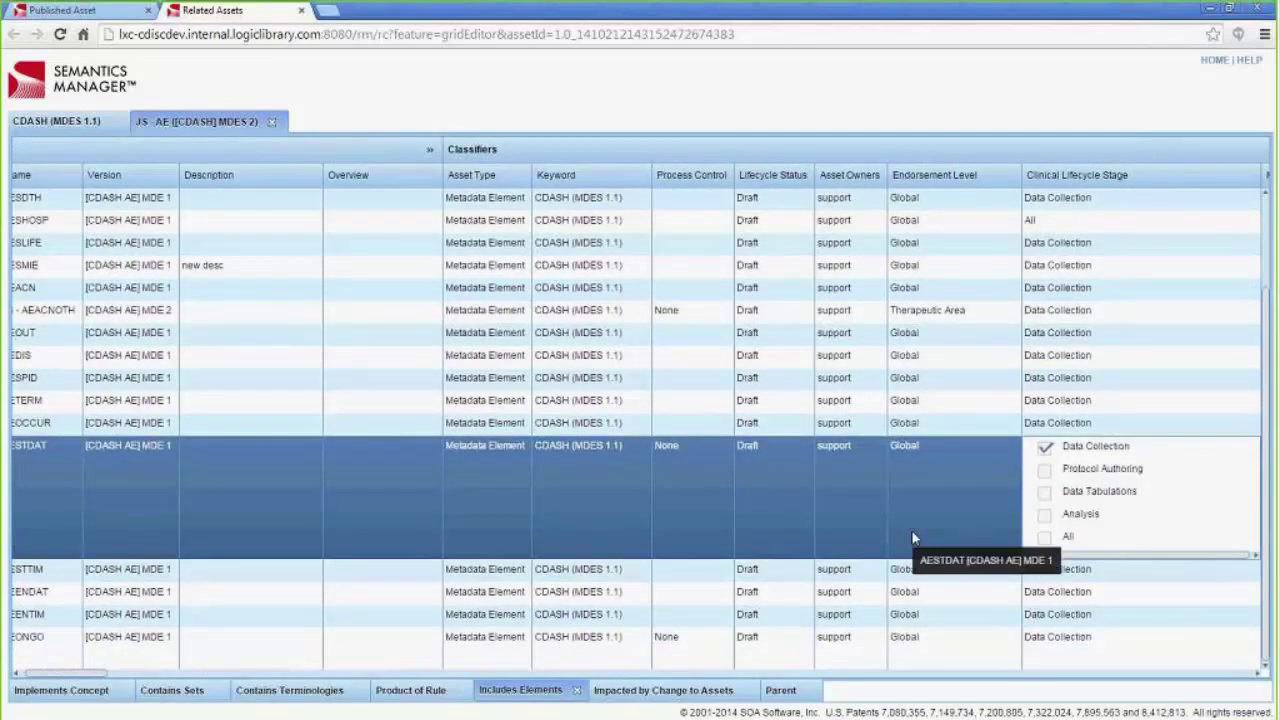
left_click(1046, 494)
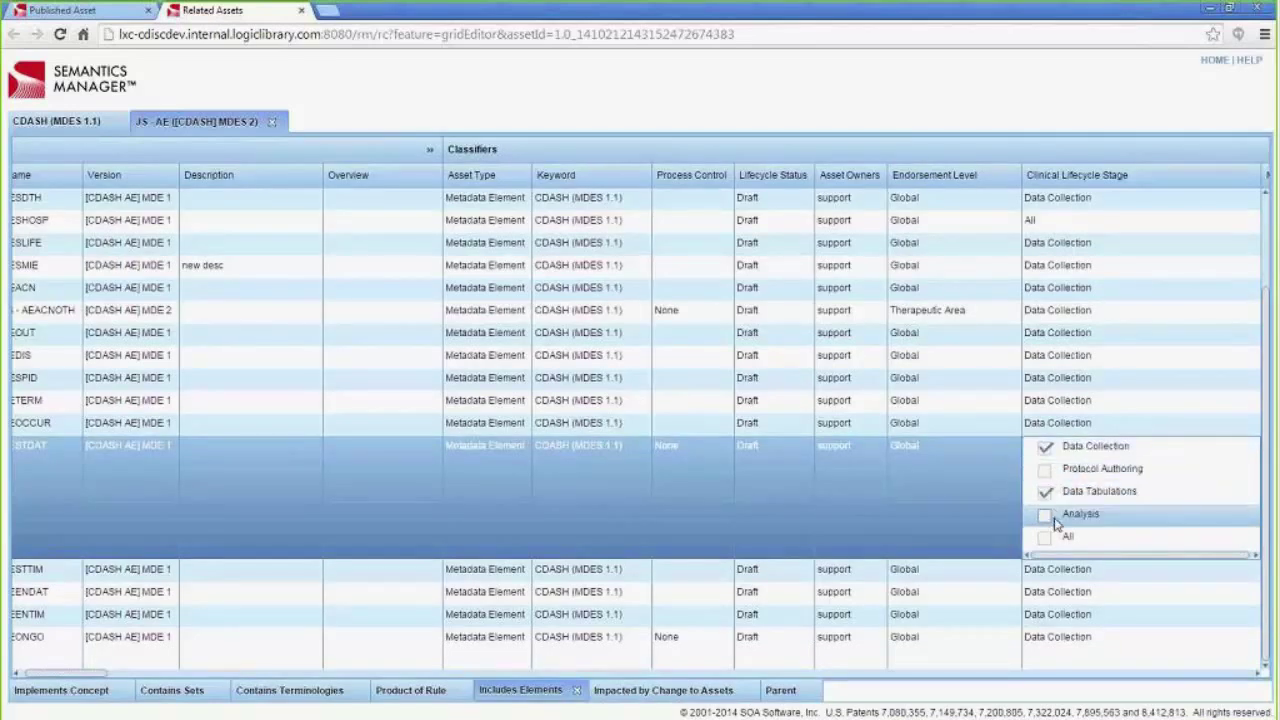
key("Return")
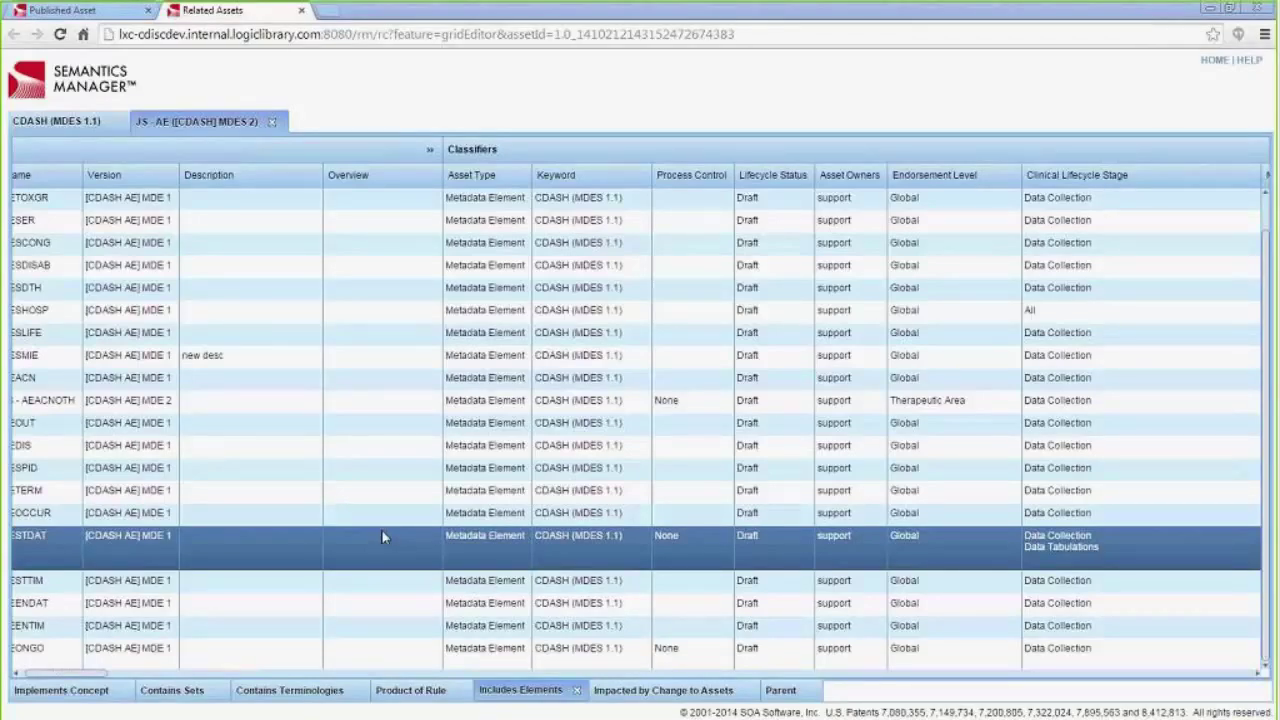
- Review the classifier and artifact options available for the AESCONG element
left_click(566, 676)
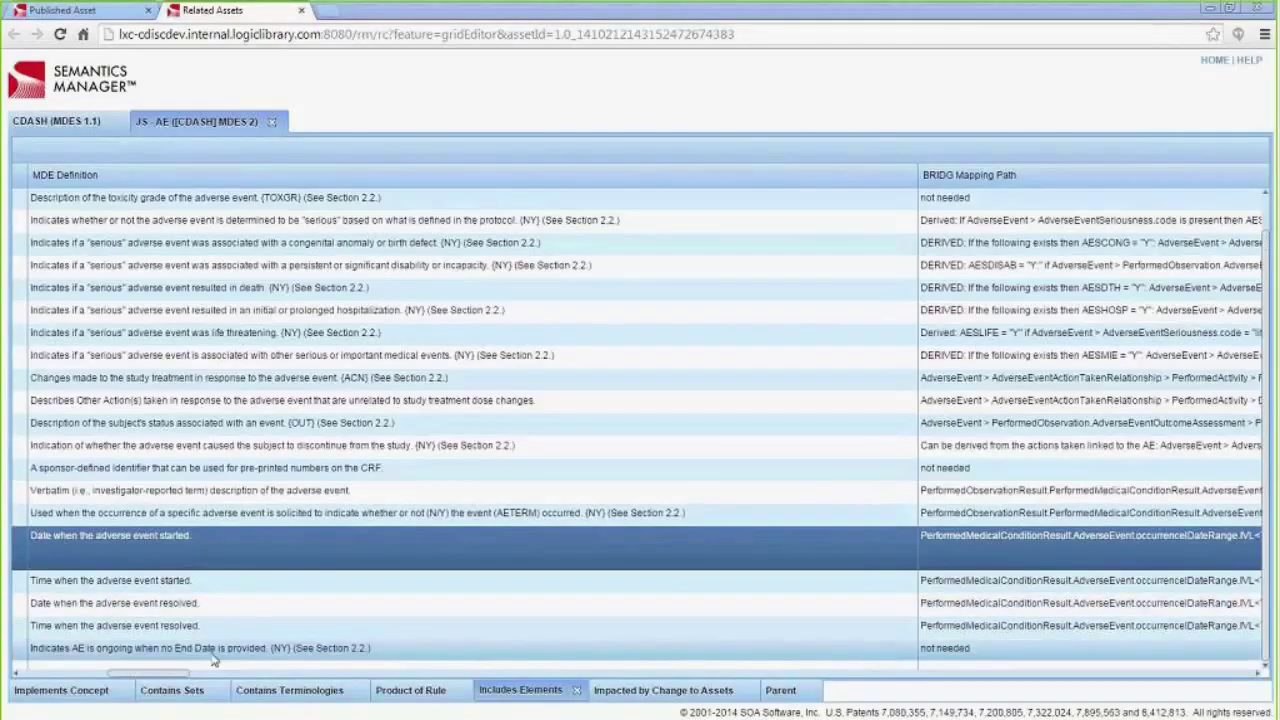
left_click_drag(178, 674, 94, 674)
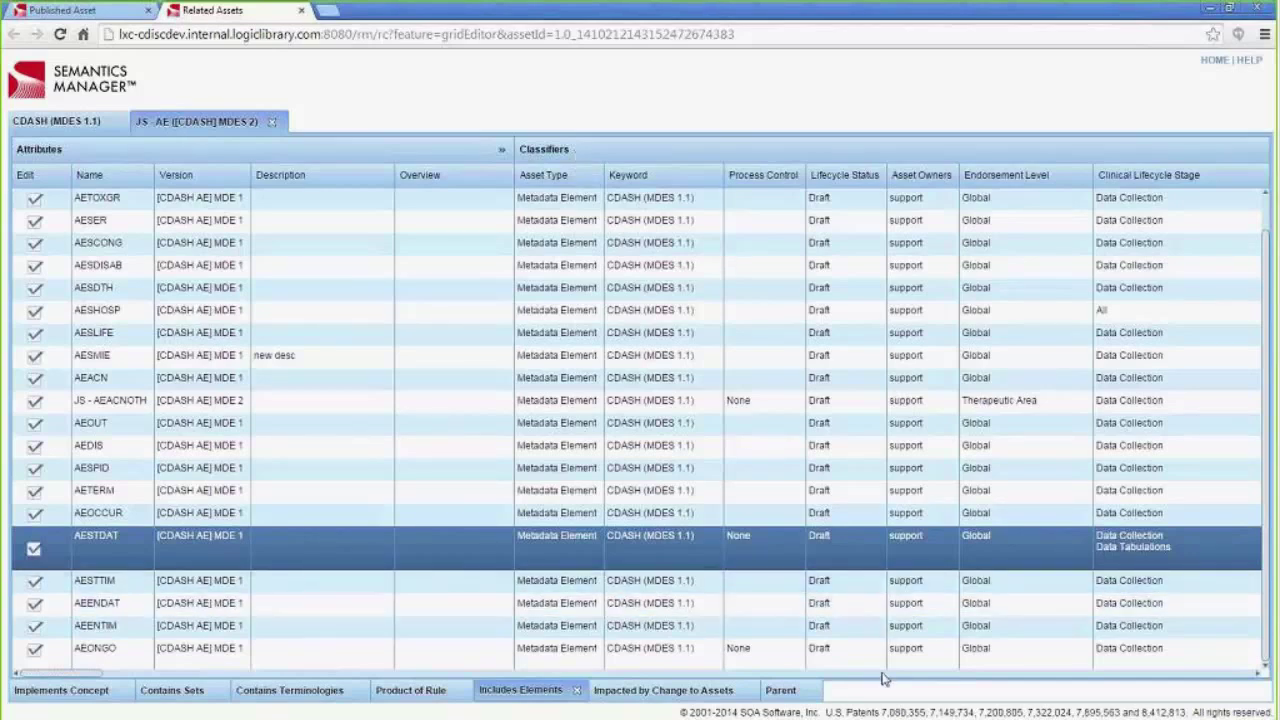
scroll(882, 678, "right", 5)
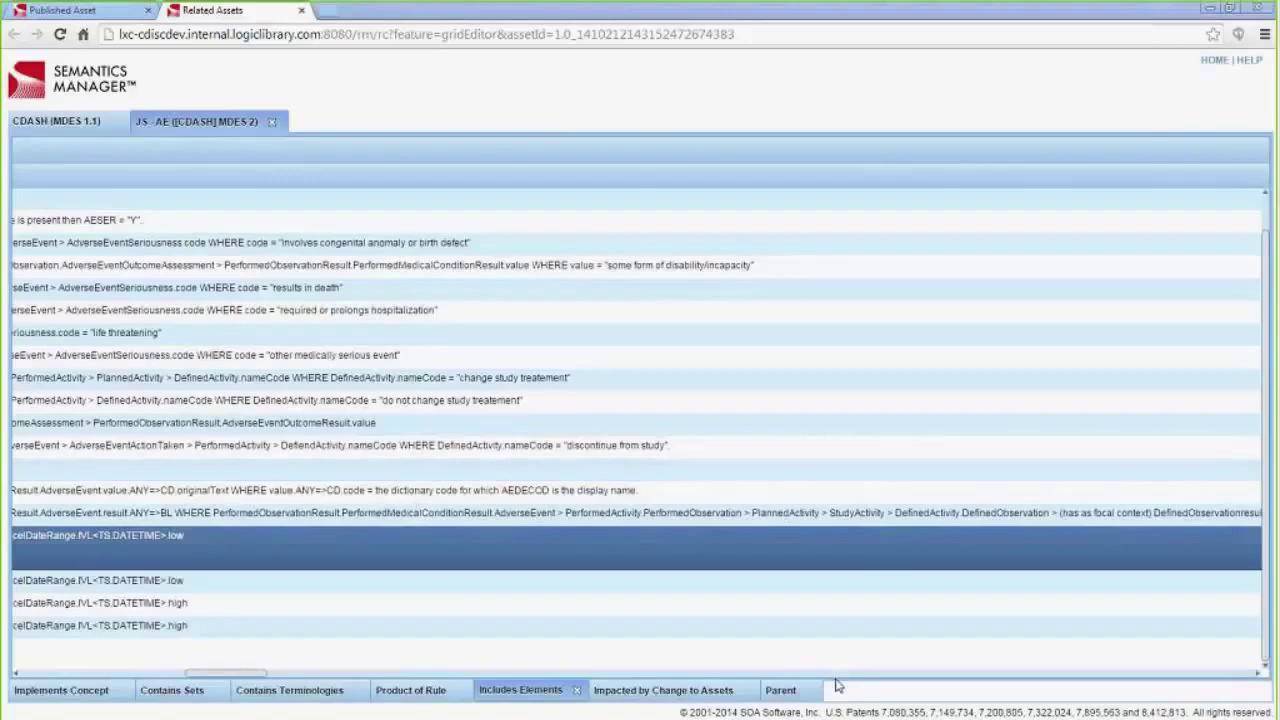
left_click(840, 673)
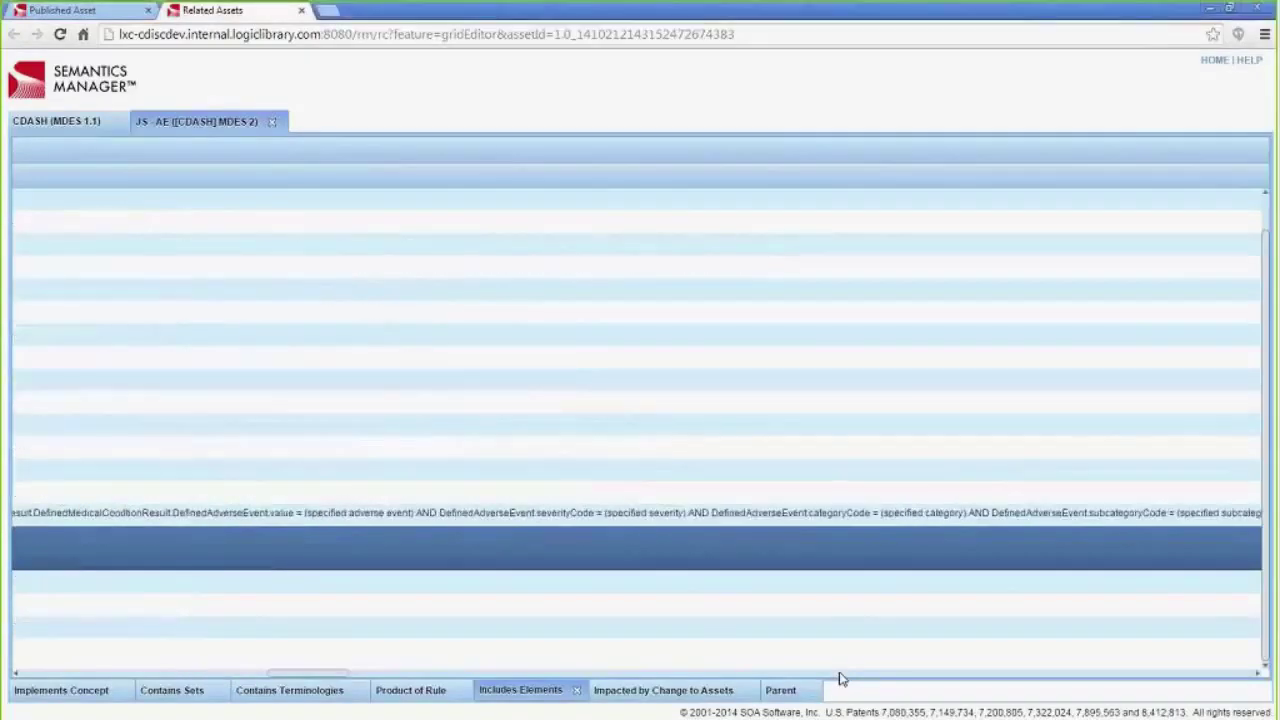
right_click(305, 246)
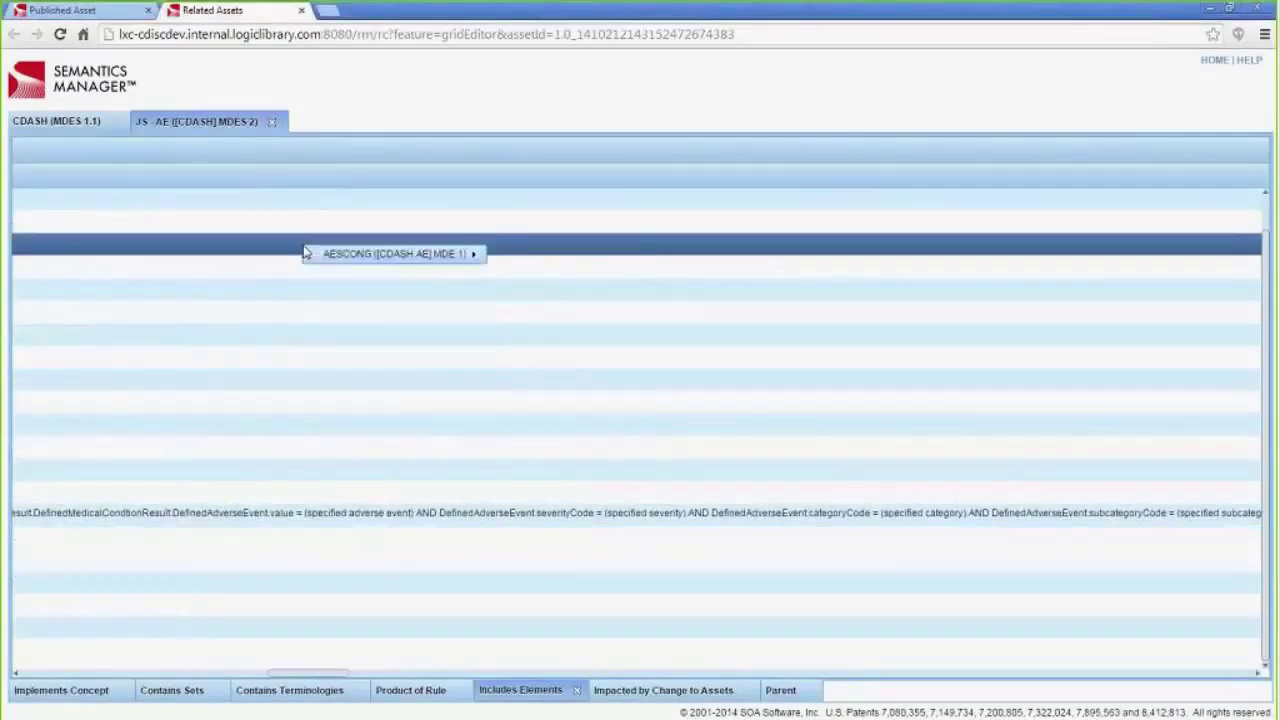
mouse_move(378, 257)
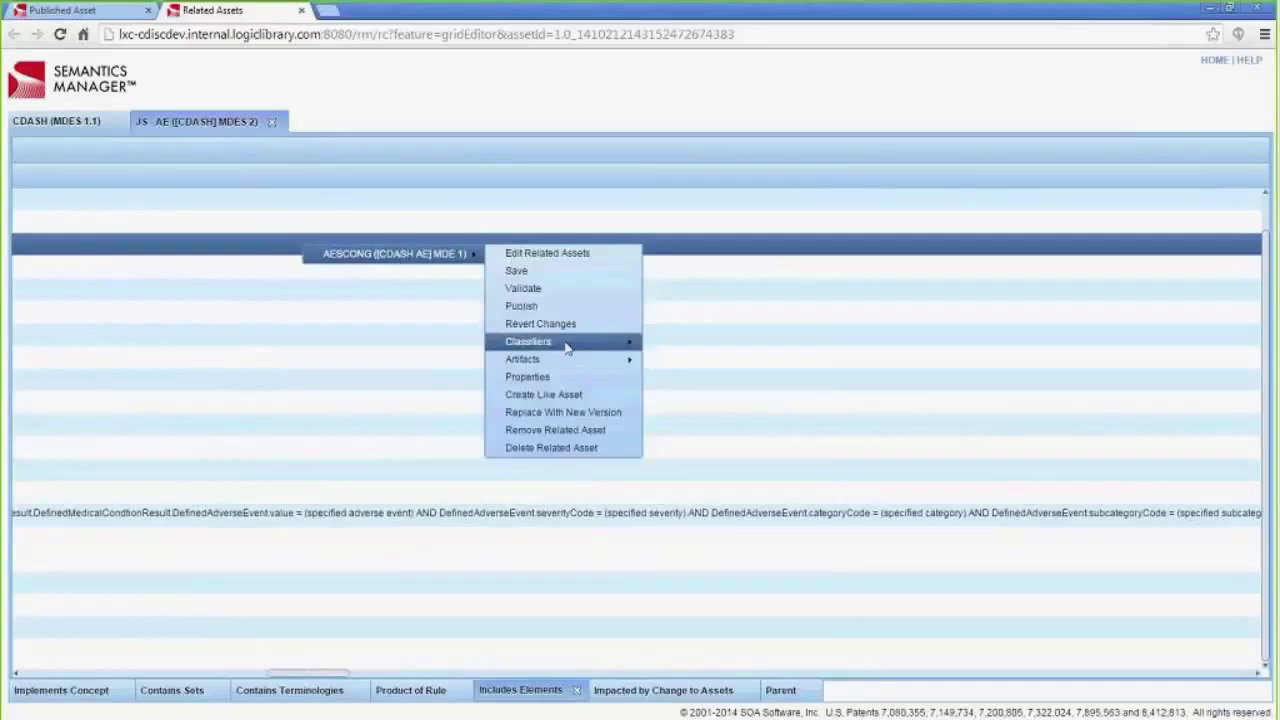
mouse_move(566, 347)
mouse_move(563, 369)
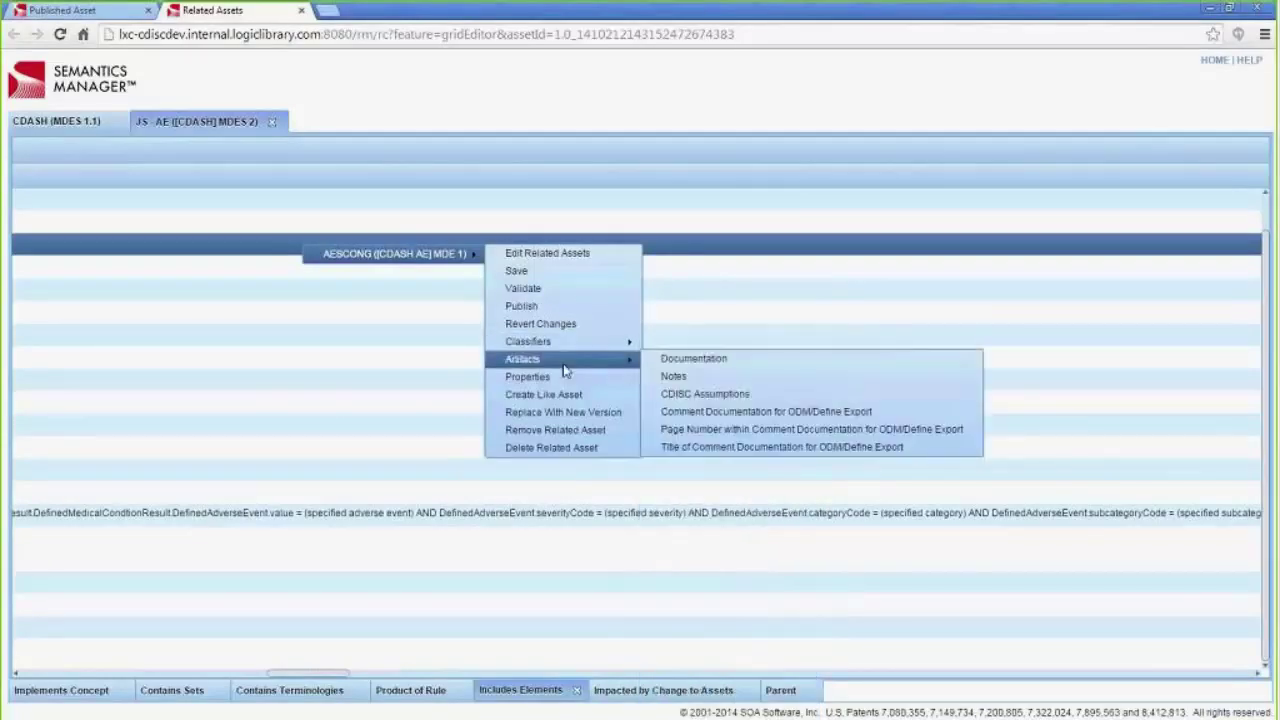
left_click(666, 371)
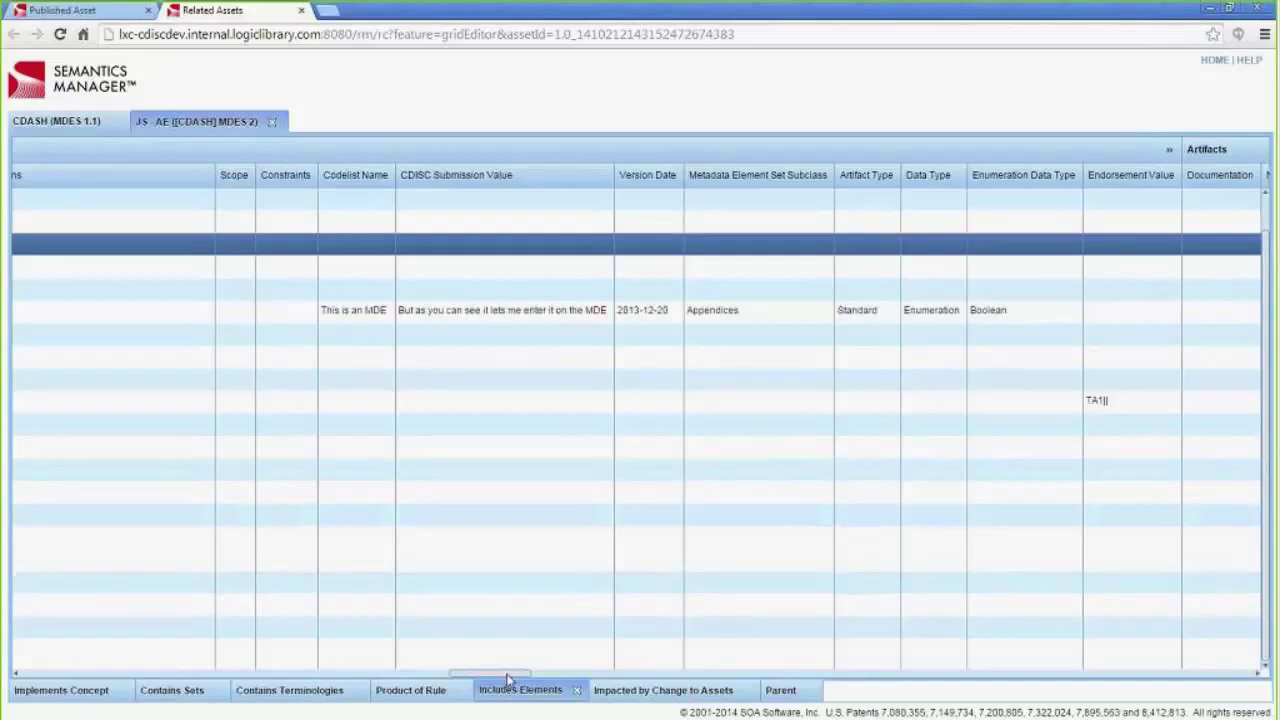
- Collapse the Classifiers column group of the included elements grid
left_click_drag(503, 673, 531, 667)
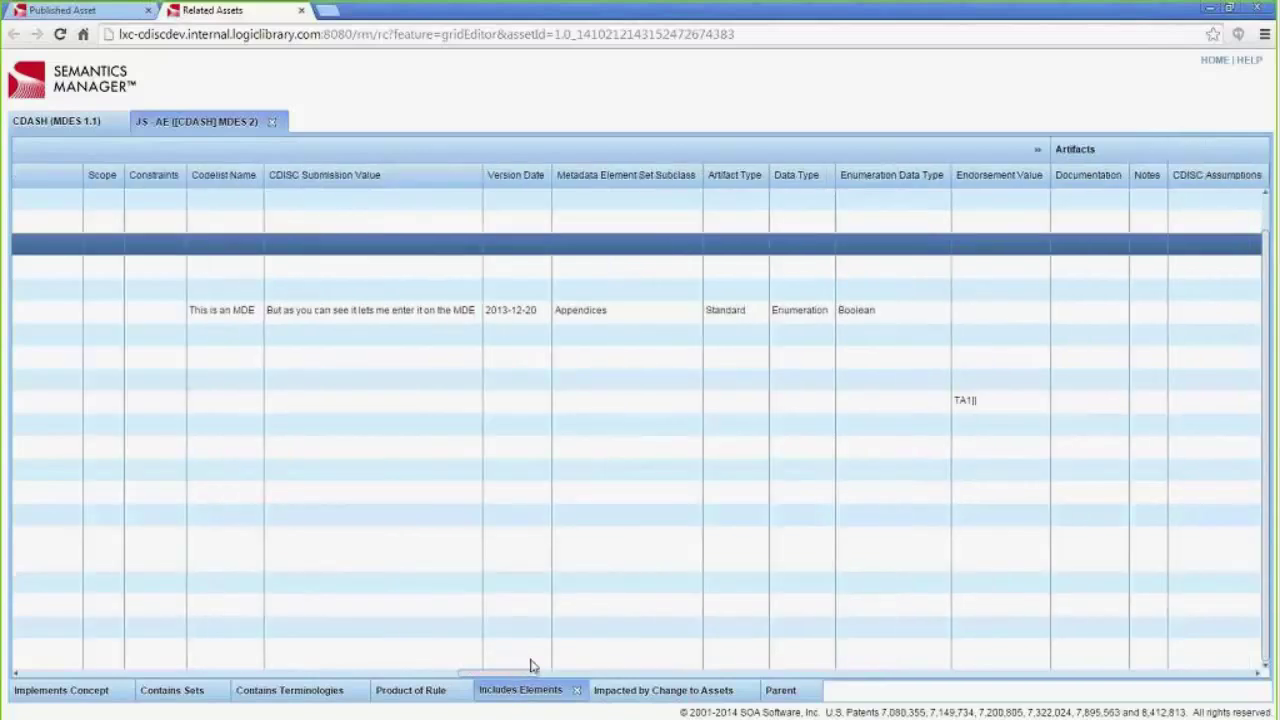
left_click(1037, 150)
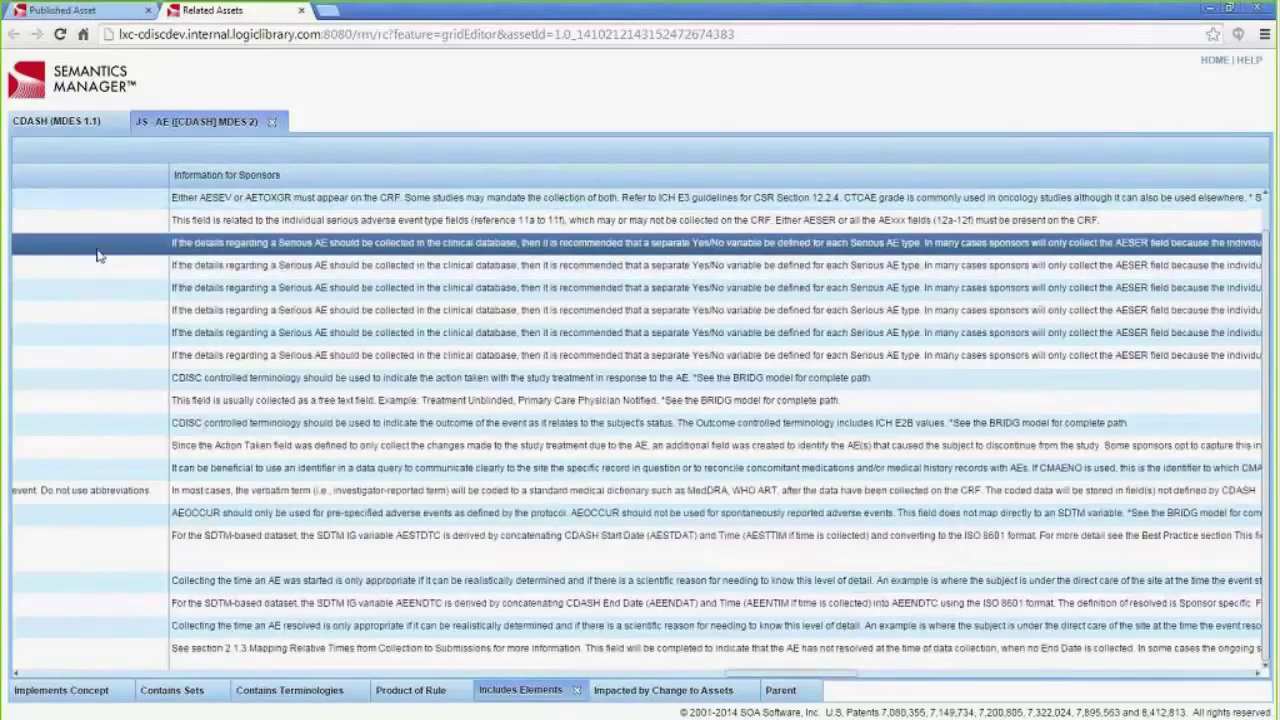
- Jump to the artifact columns of the AESCONG element and collapse the Artifacts column group
mouse_move(265, 251)
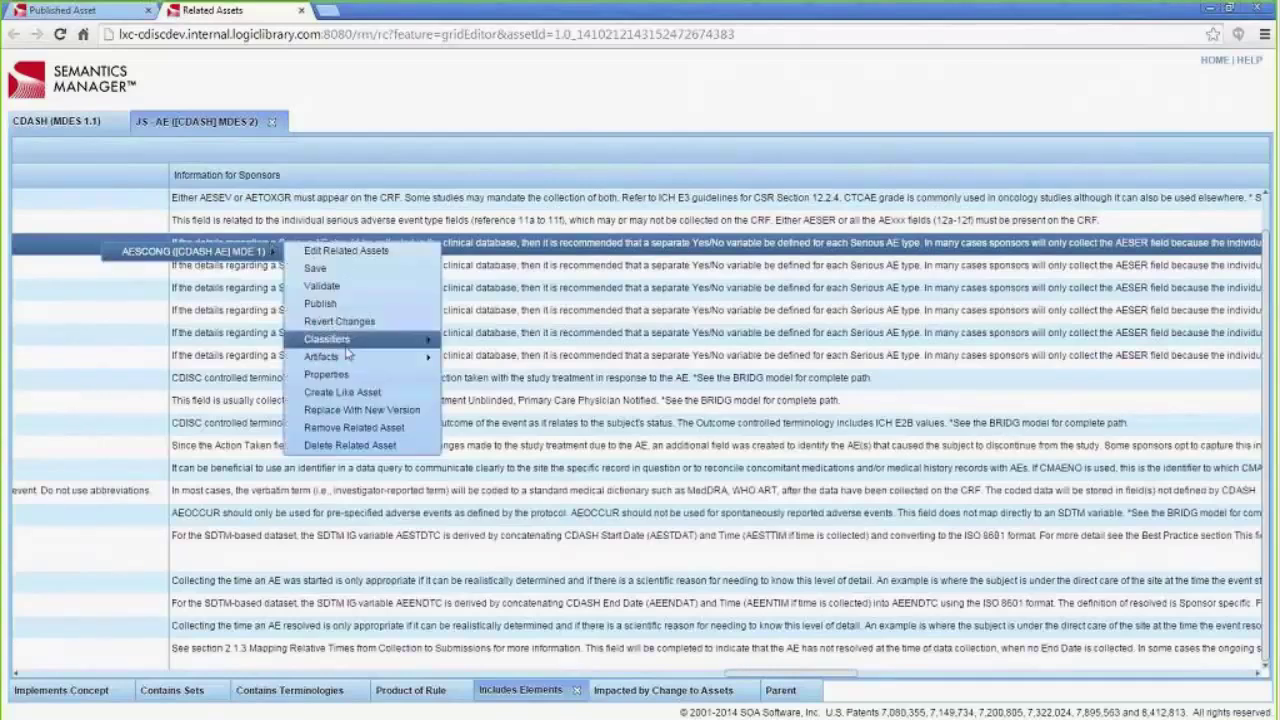
mouse_move(345, 360)
left_click(497, 362)
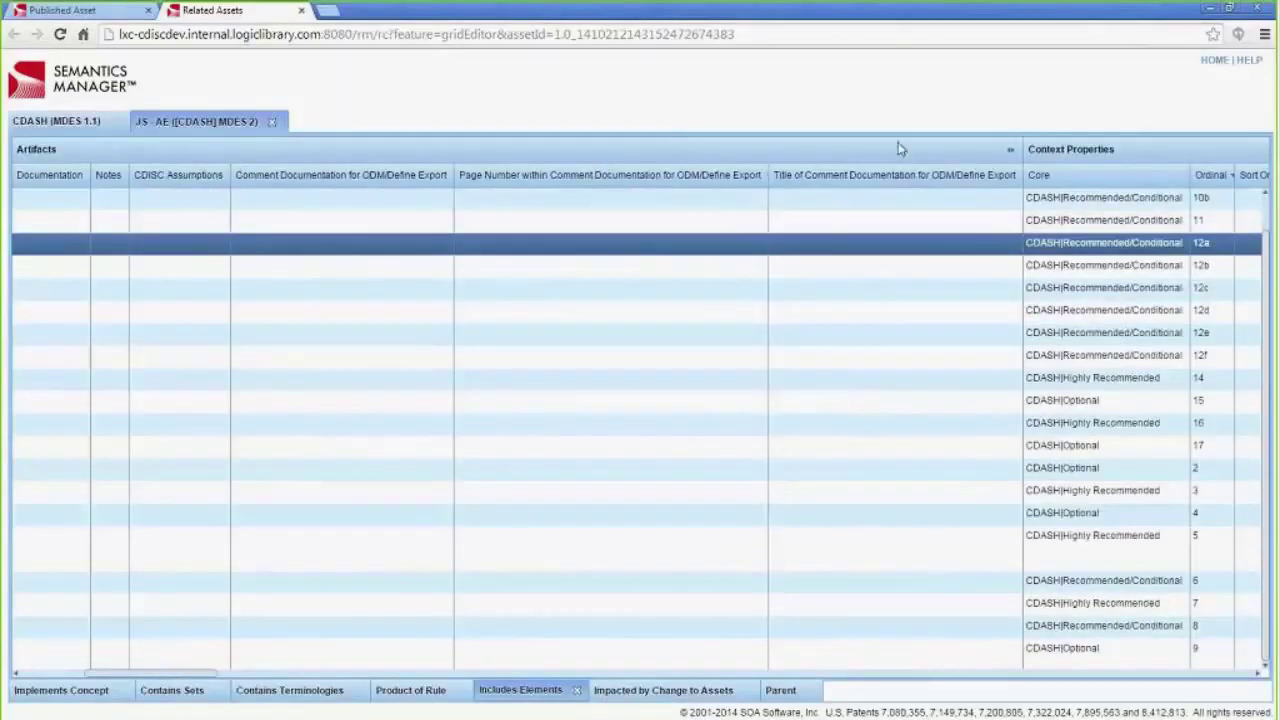
left_click(1011, 150)
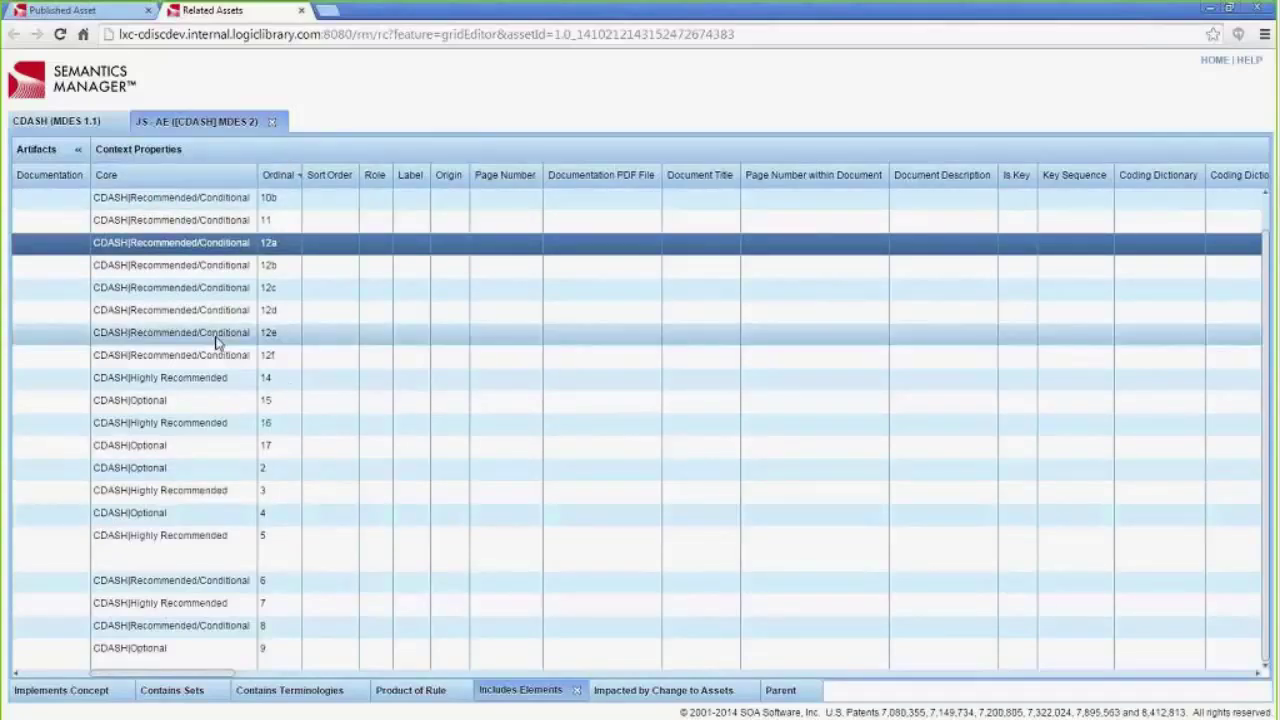
- Open the Core and Ordinal context properties of the JS - AEACNOTH element for editing
double_click(213, 404)
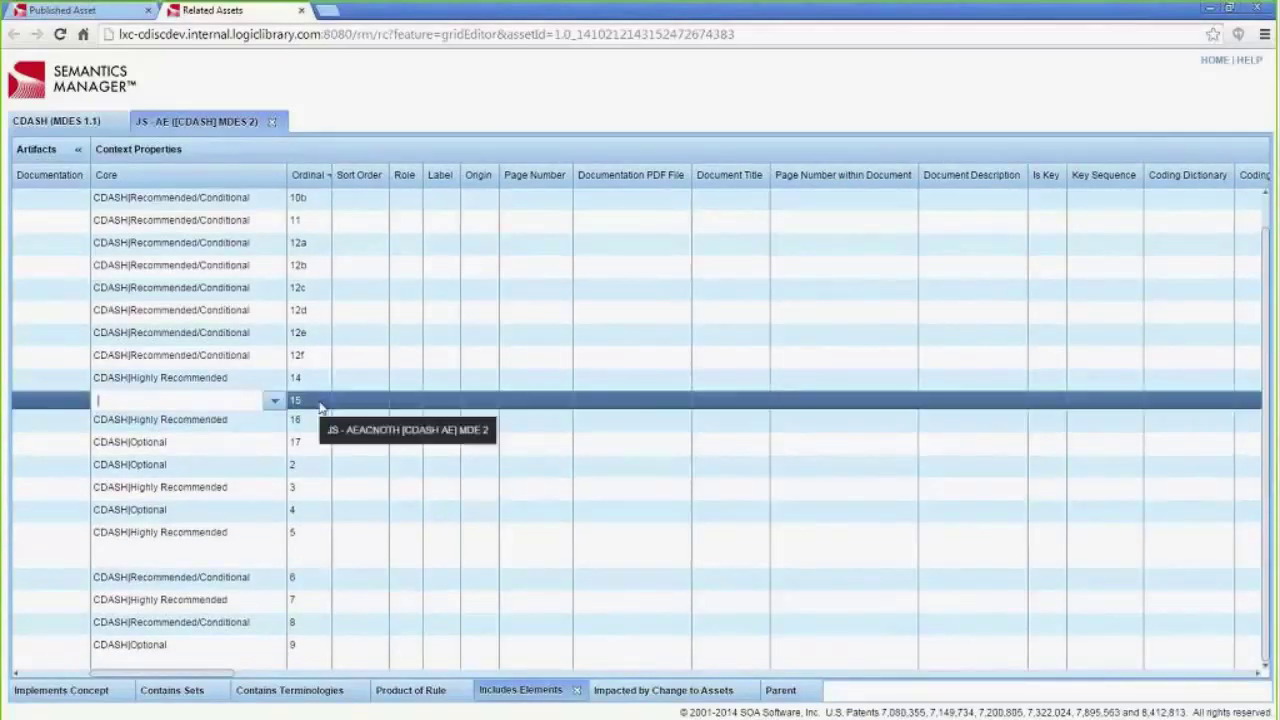
key("Tab")
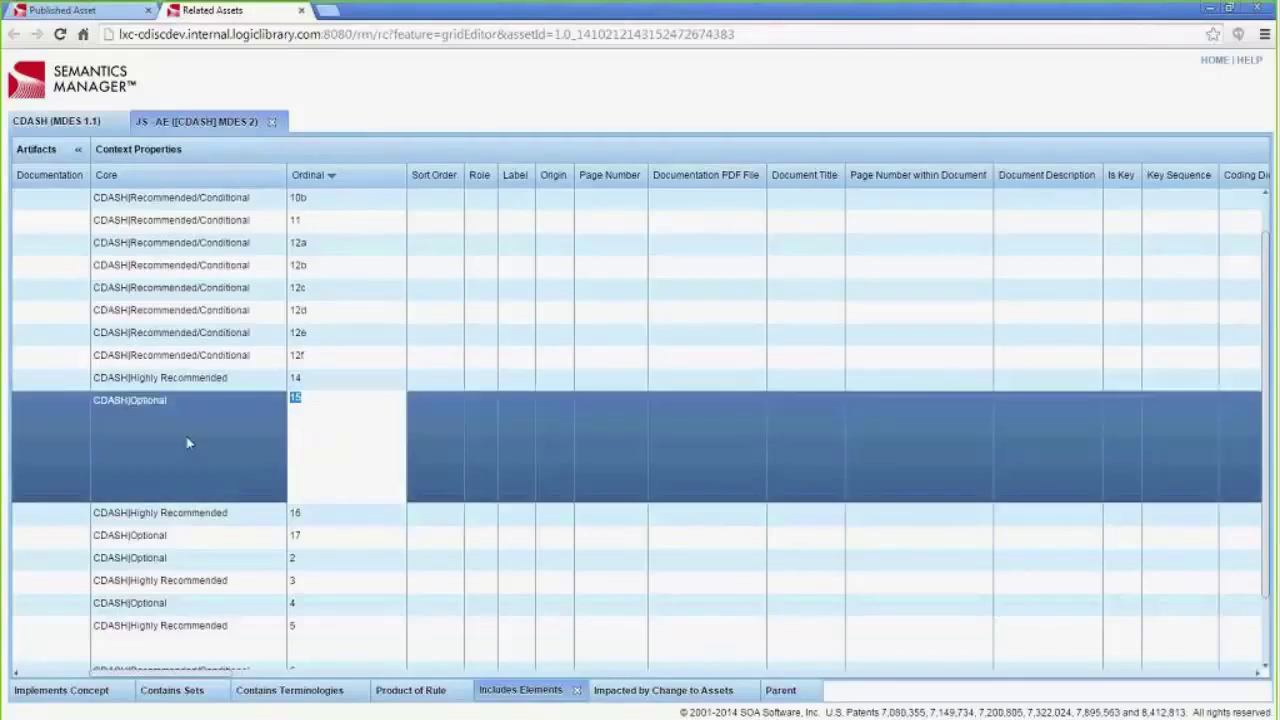
left_click(188, 443)
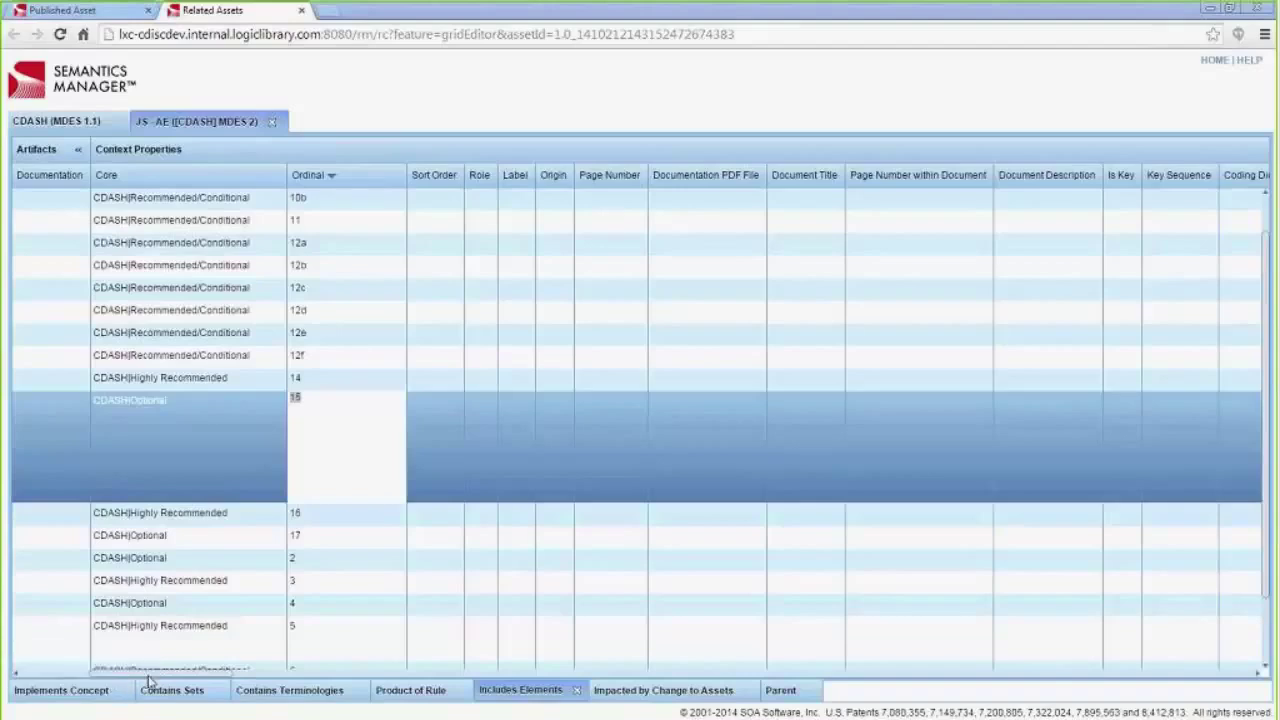
- Expand the Classifiers column group and locate the Endorsement Level of the JS - AEACNOTH element
left_click_drag(188, 675, 108, 677)
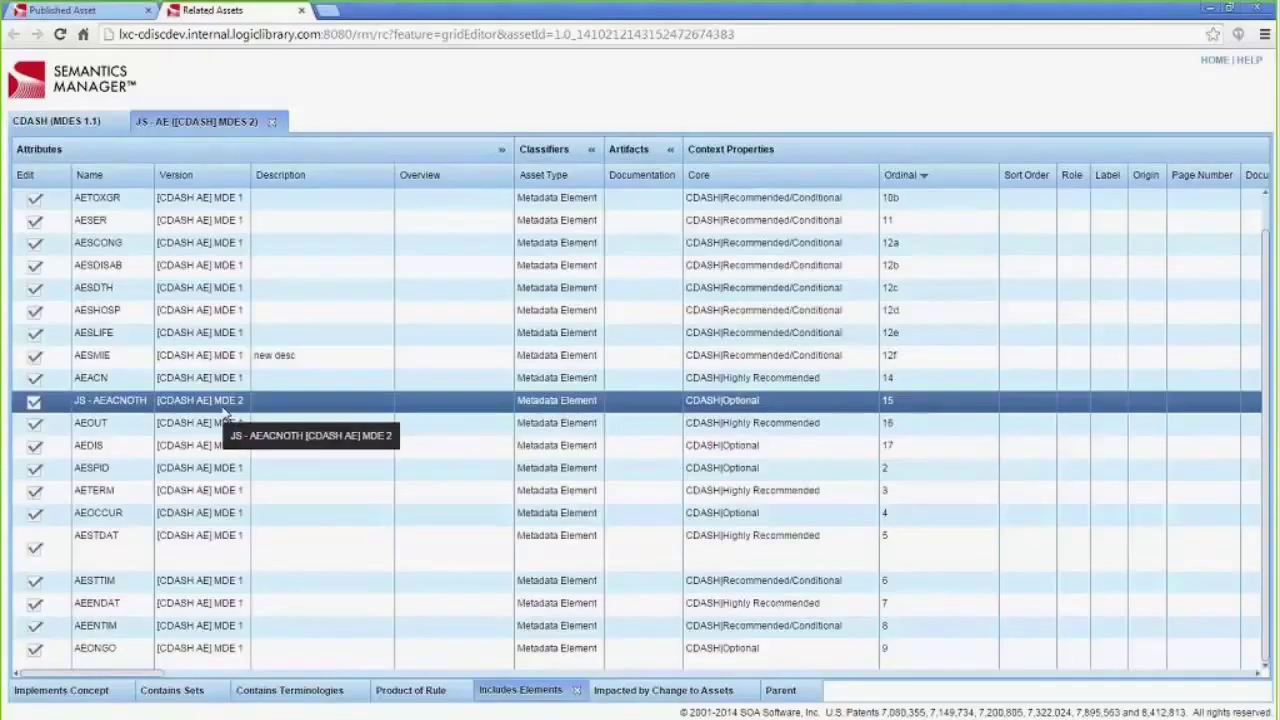
left_click(588, 150)
right_click(318, 404)
mouse_move(338, 418)
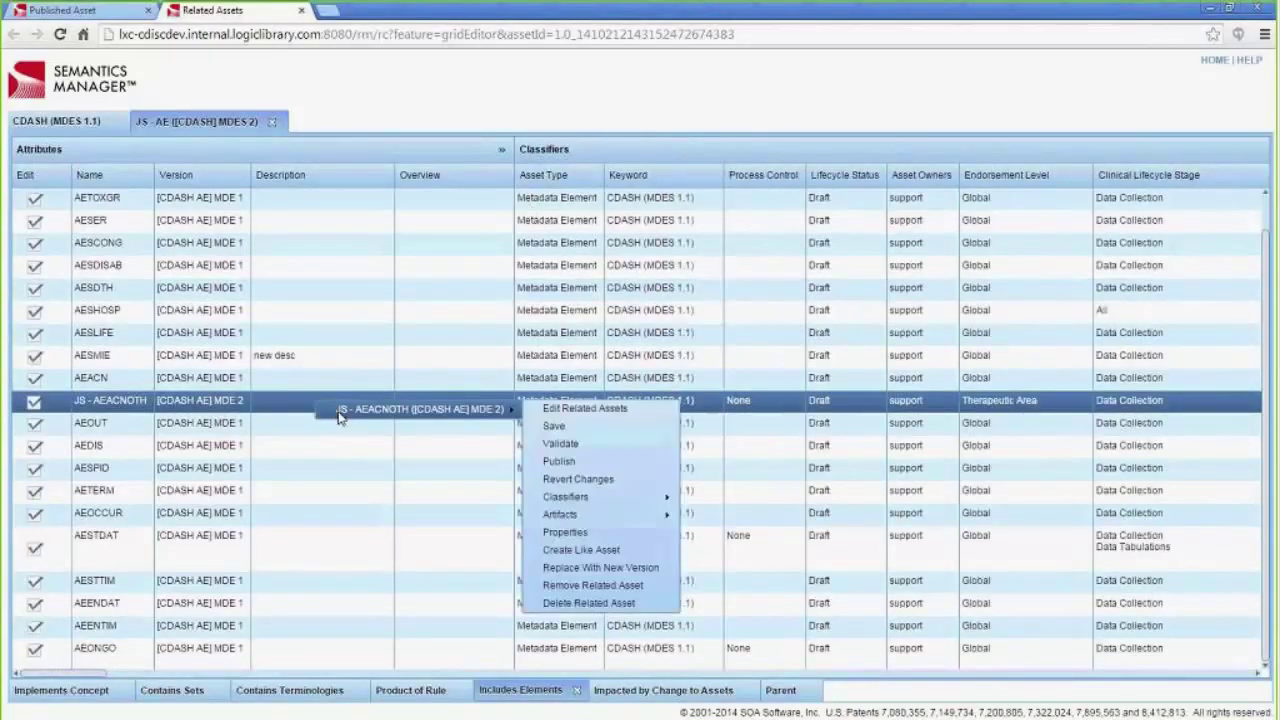
mouse_move(635, 503)
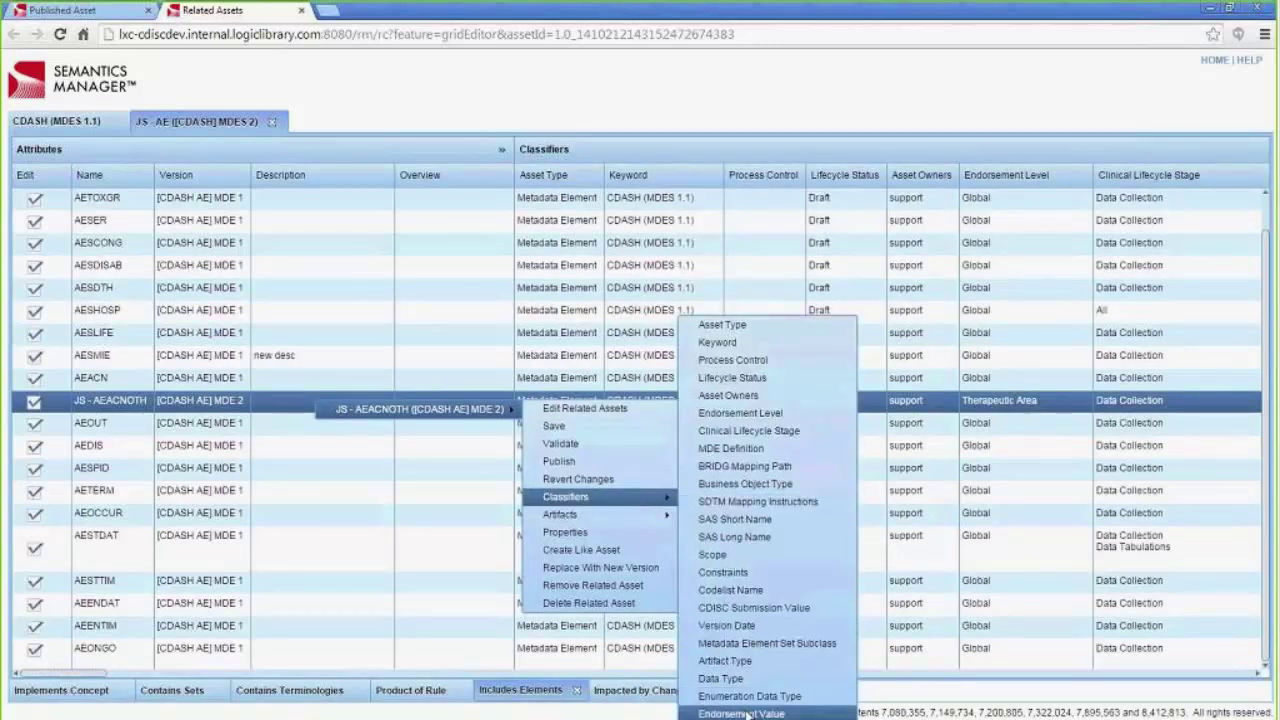
left_click(778, 414)
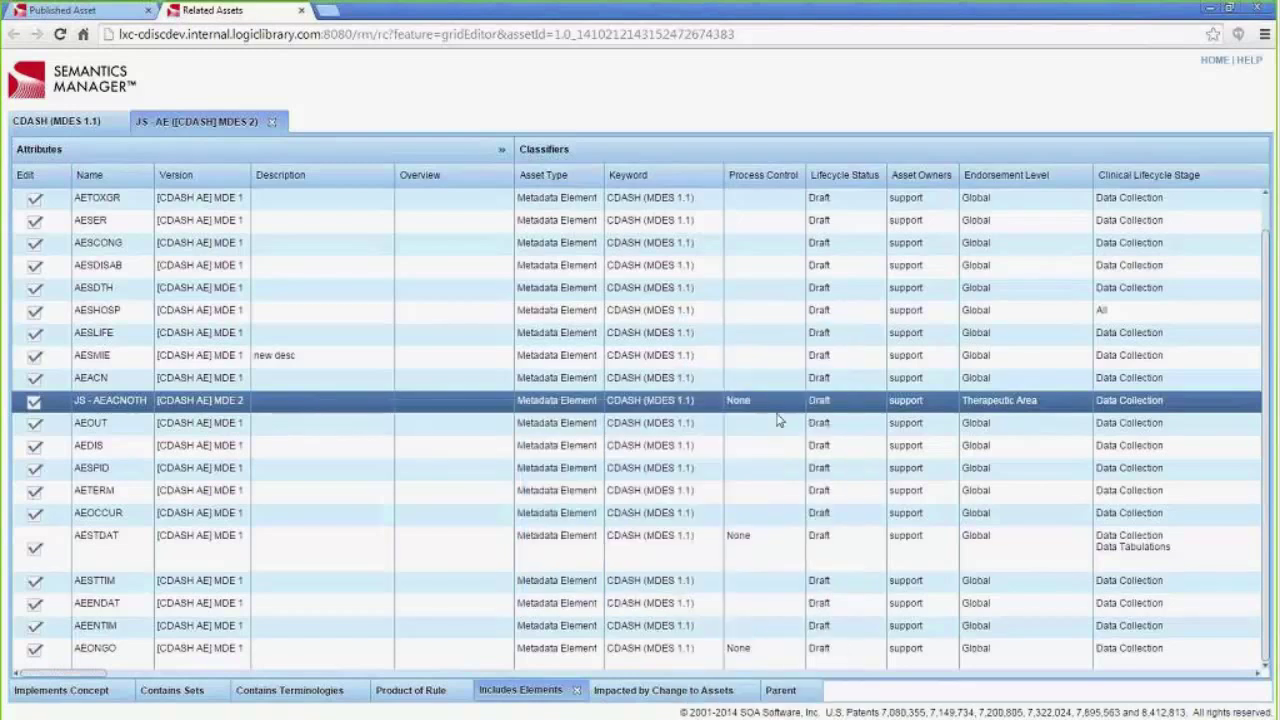
- Set the Endorsement Value of the JS - AEACNOTH element to TA2|ProductD|Study7
right_click(1058, 409)
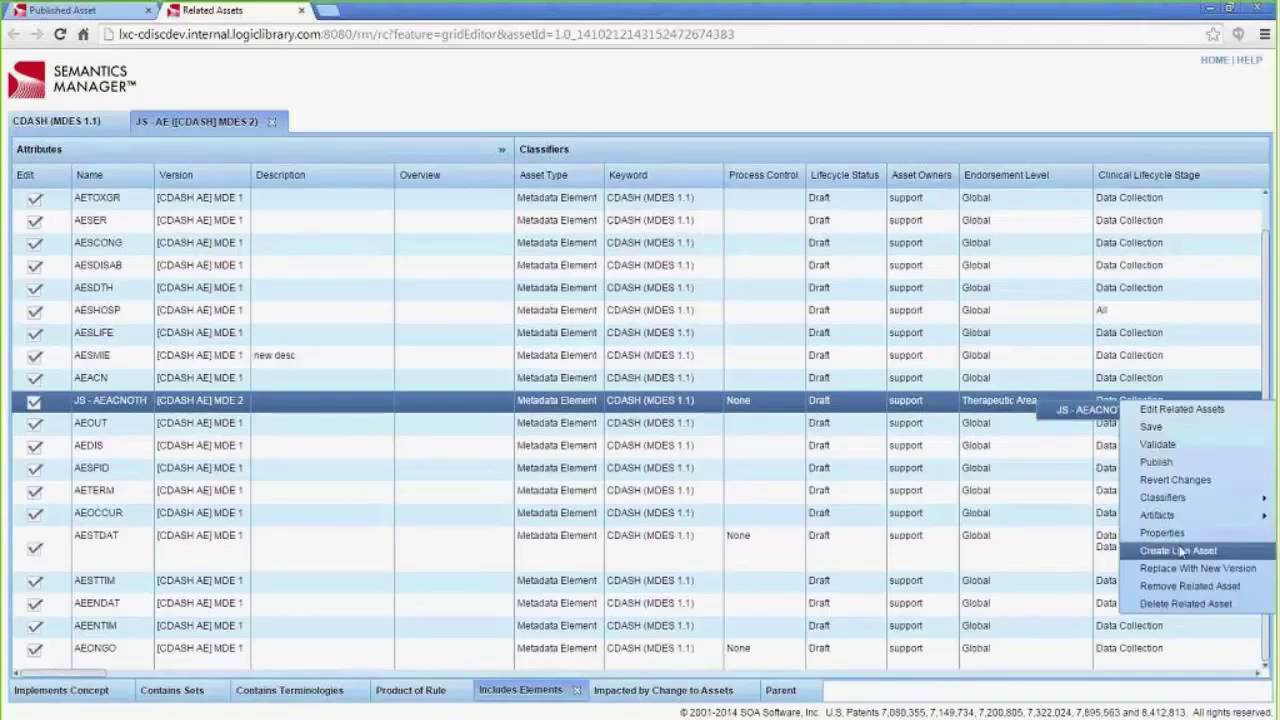
mouse_move(1165, 497)
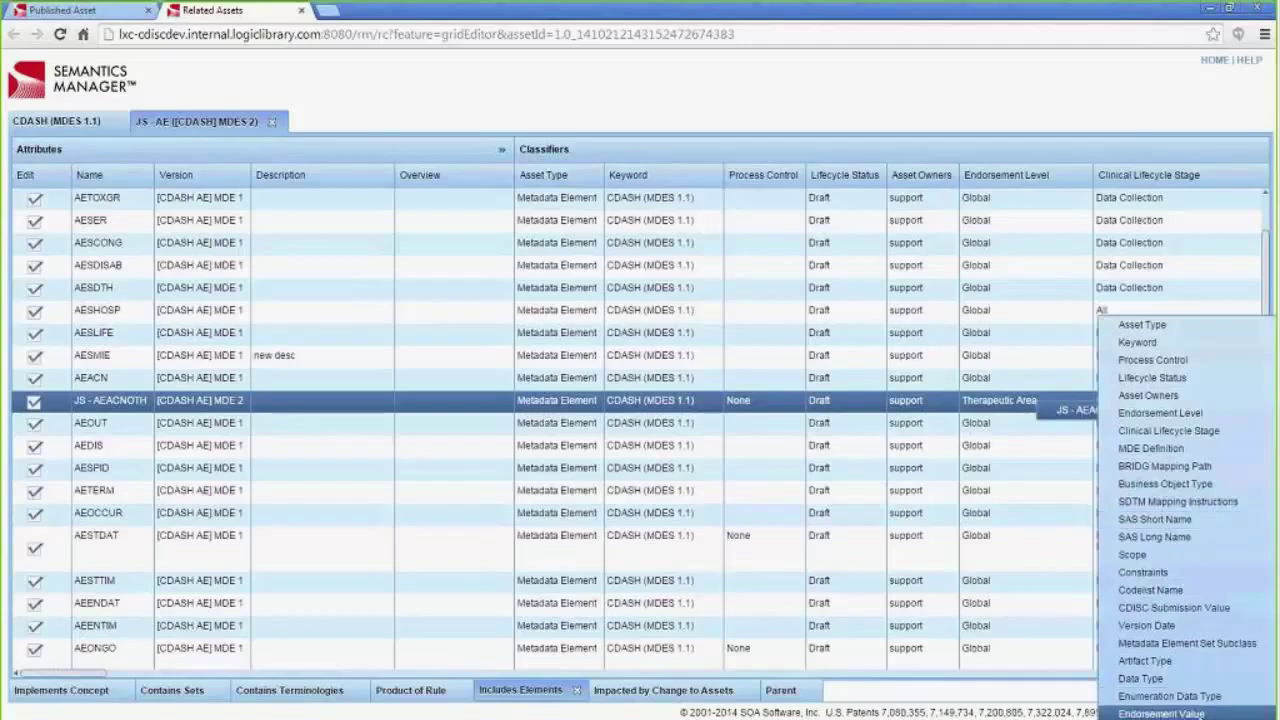
left_click(1190, 710)
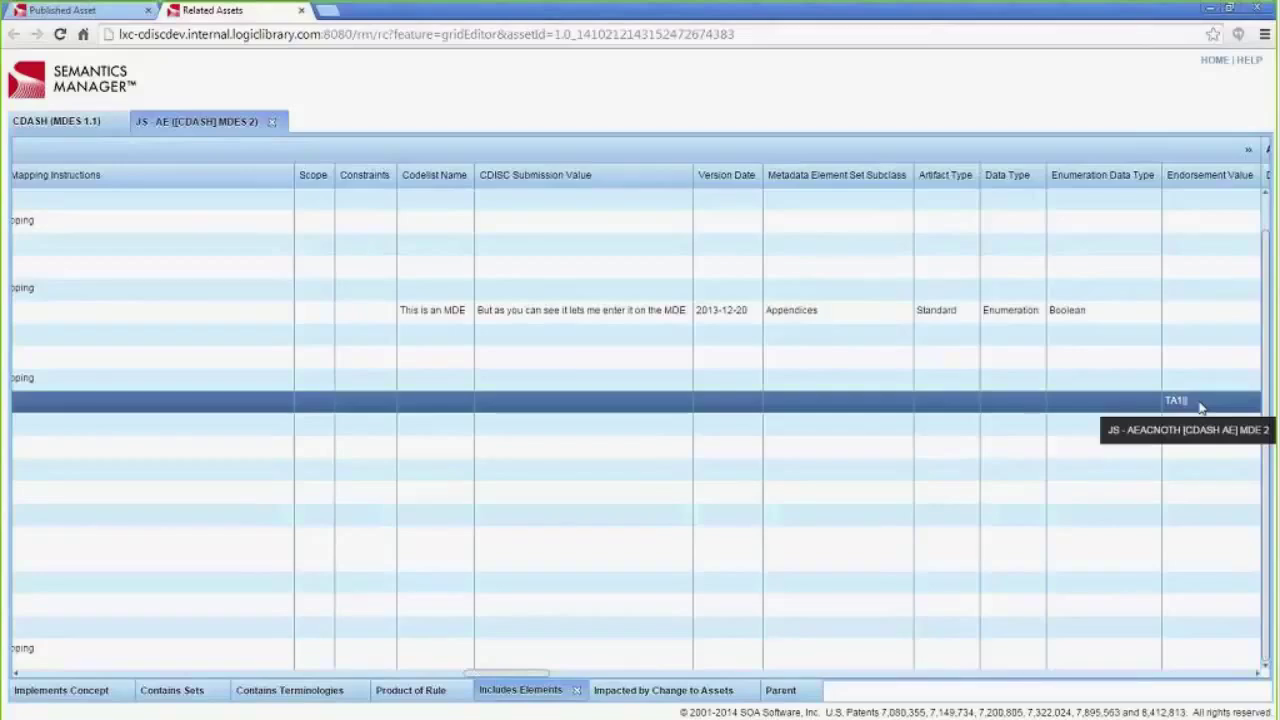
double_click(1200, 405)
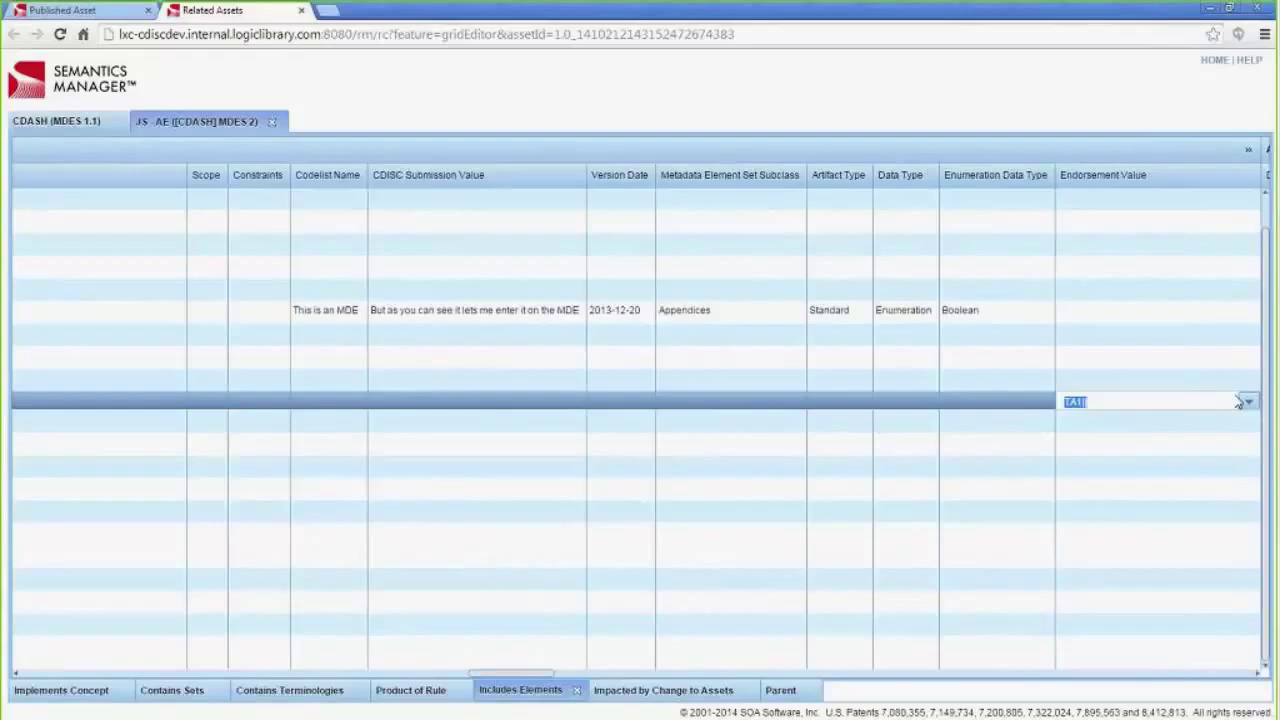
left_click(1246, 401)
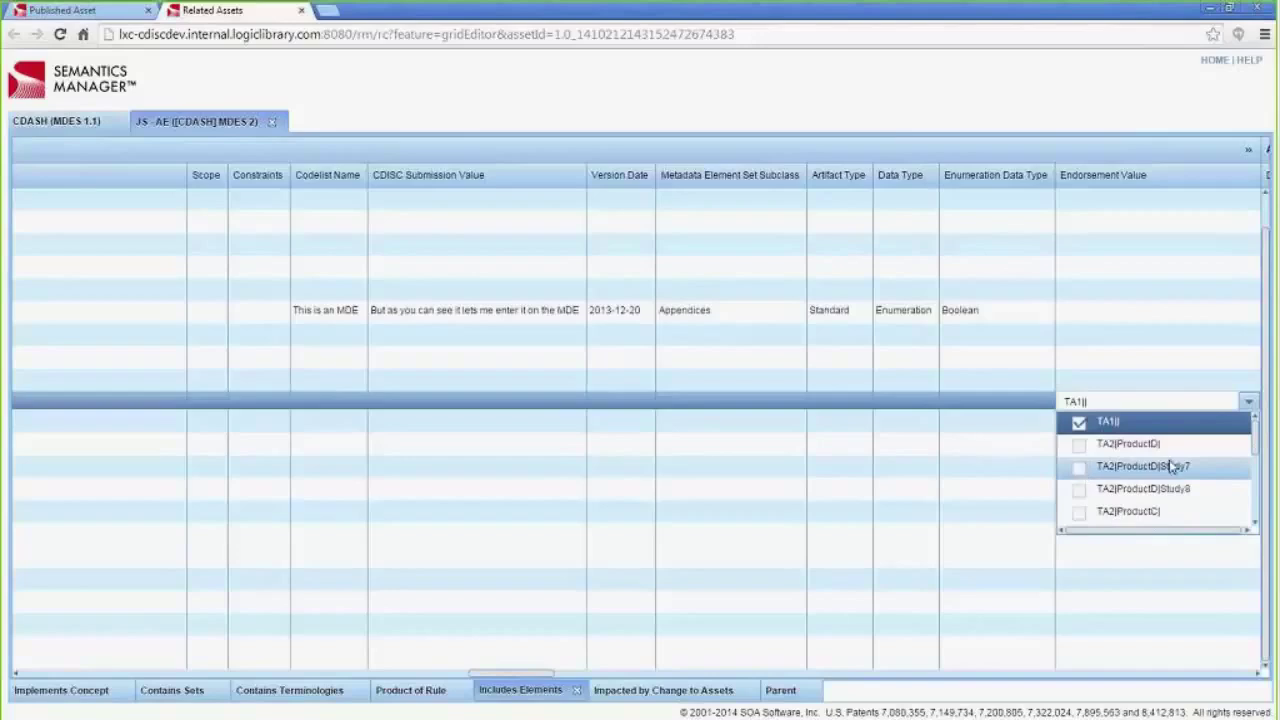
left_click(1072, 470)
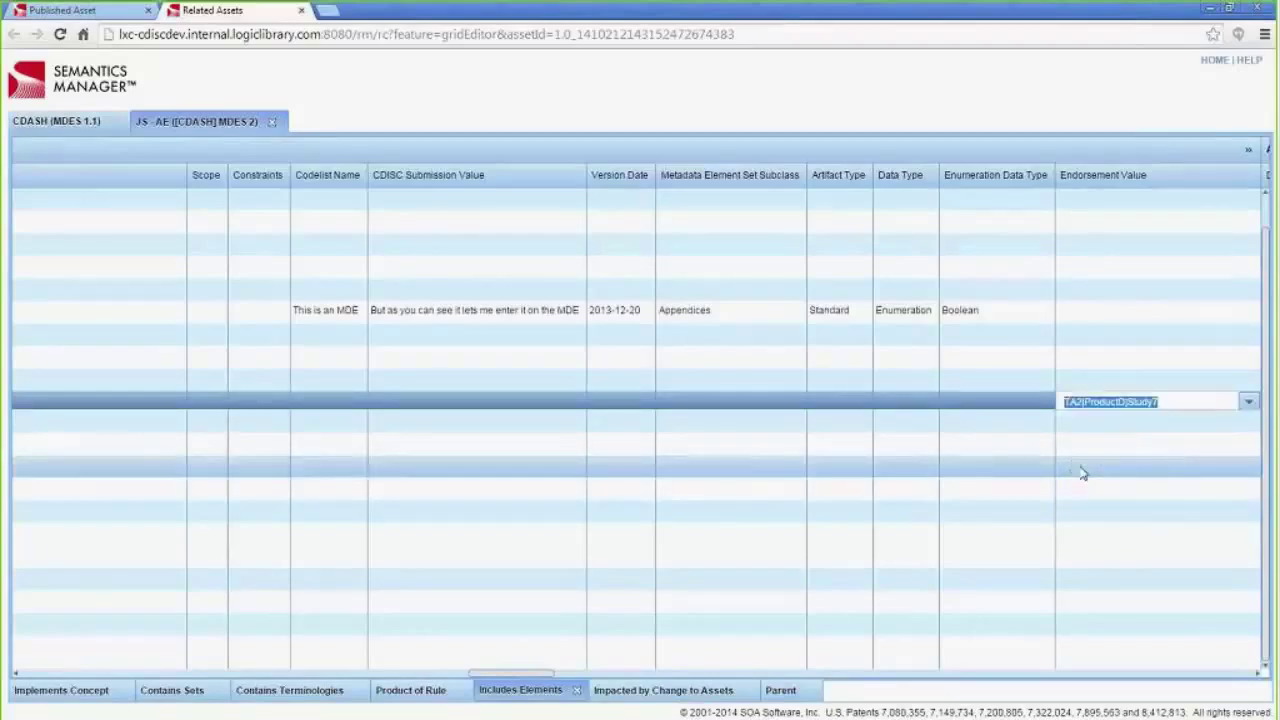
key("Return")
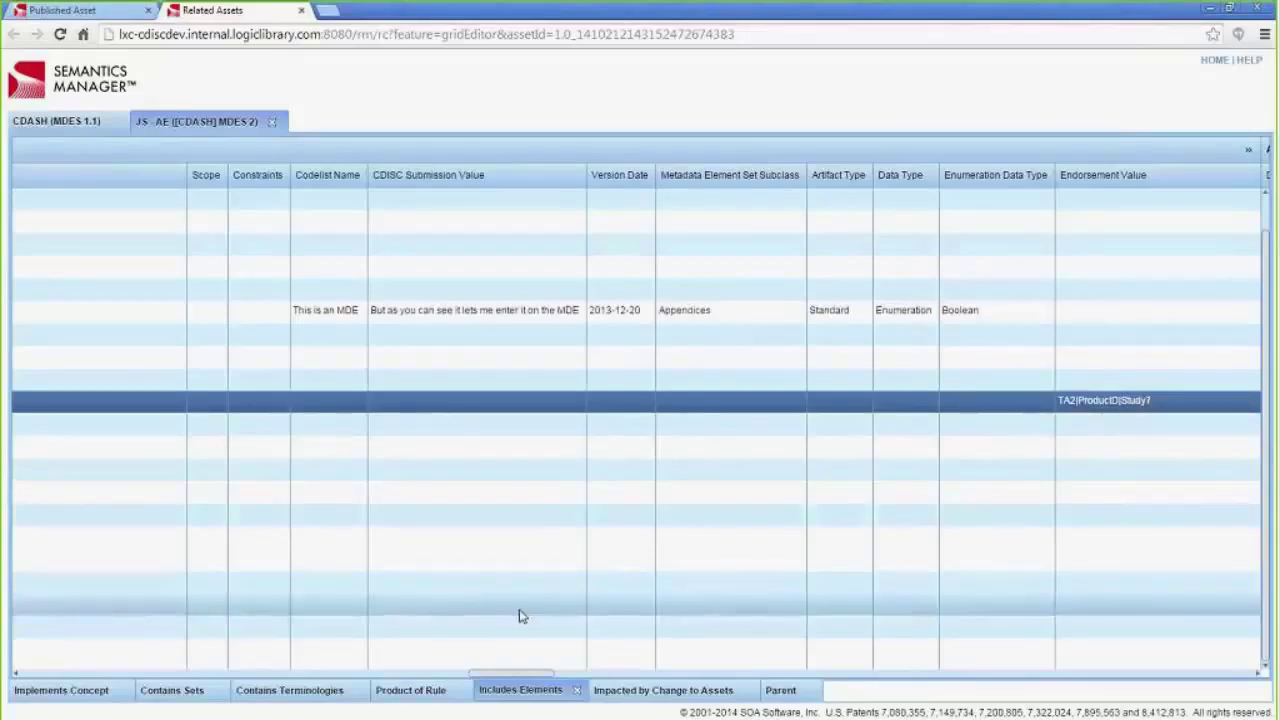
- Publish all selected elements of the JS - AE set and dismiss the resulting dialog
left_click_drag(524, 677, 94, 677)
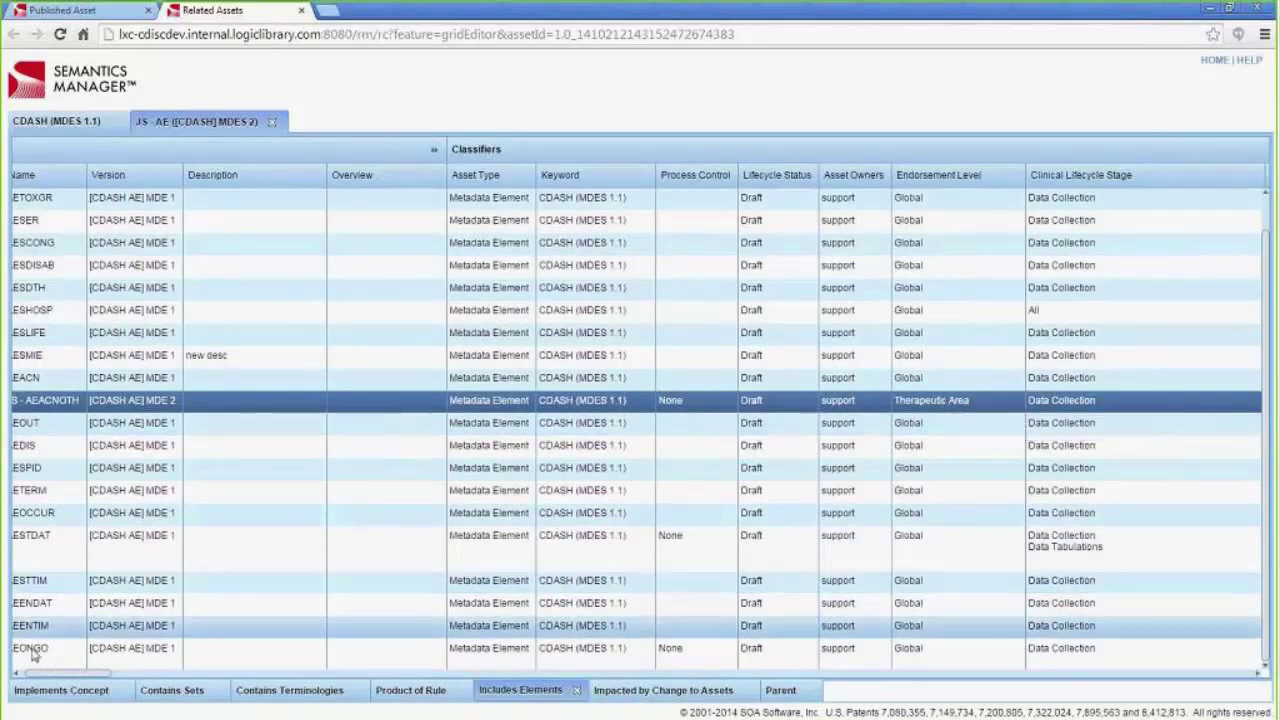
left_click_drag(31, 674, 20, 674)
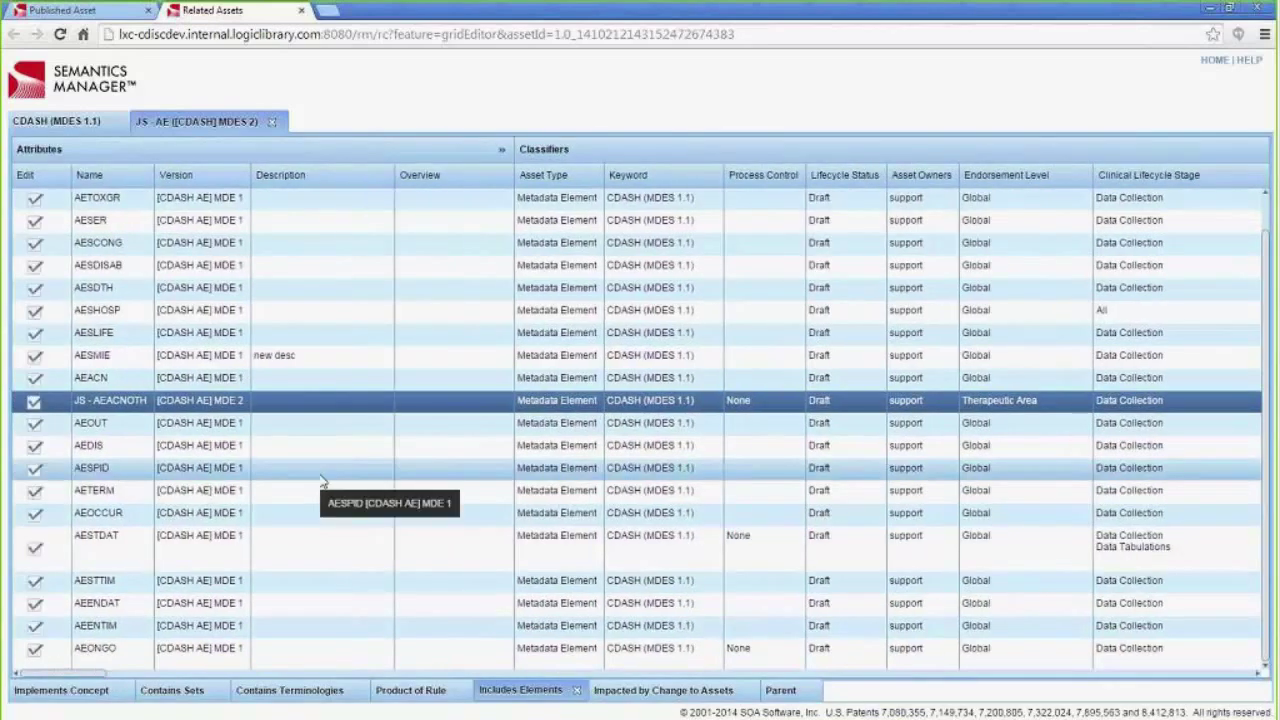
right_click(124, 410)
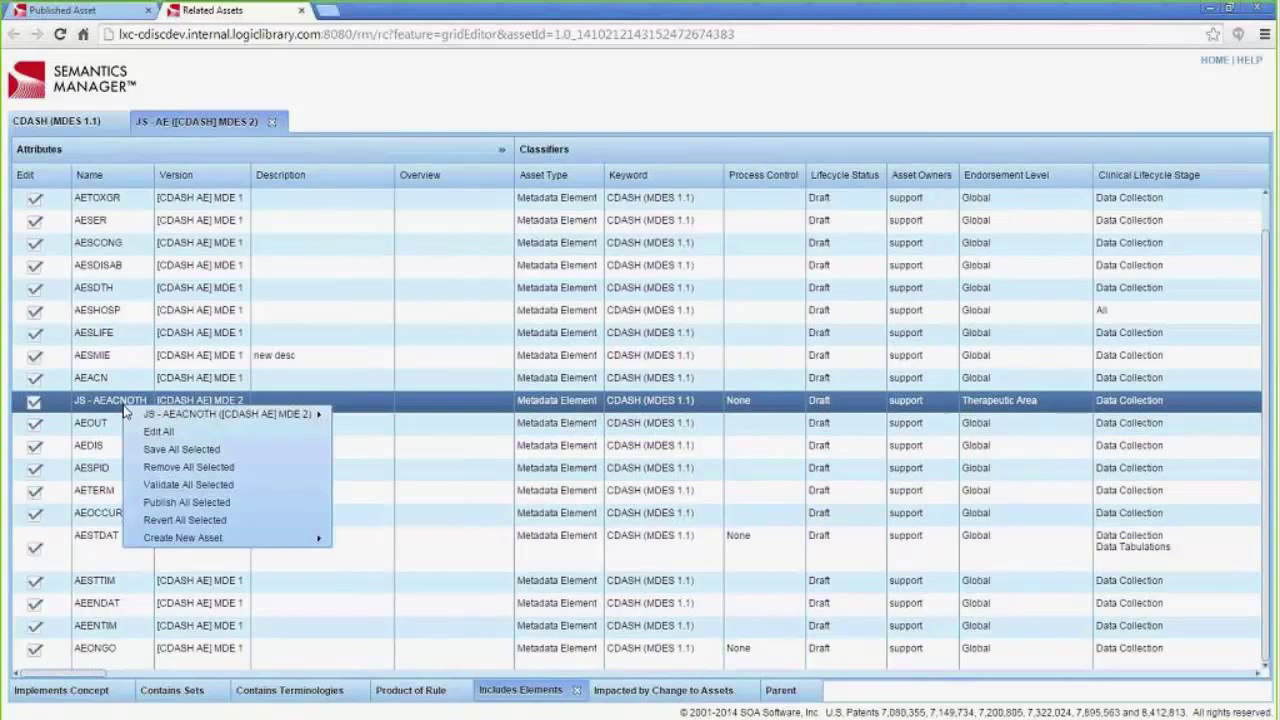
left_click(210, 503)
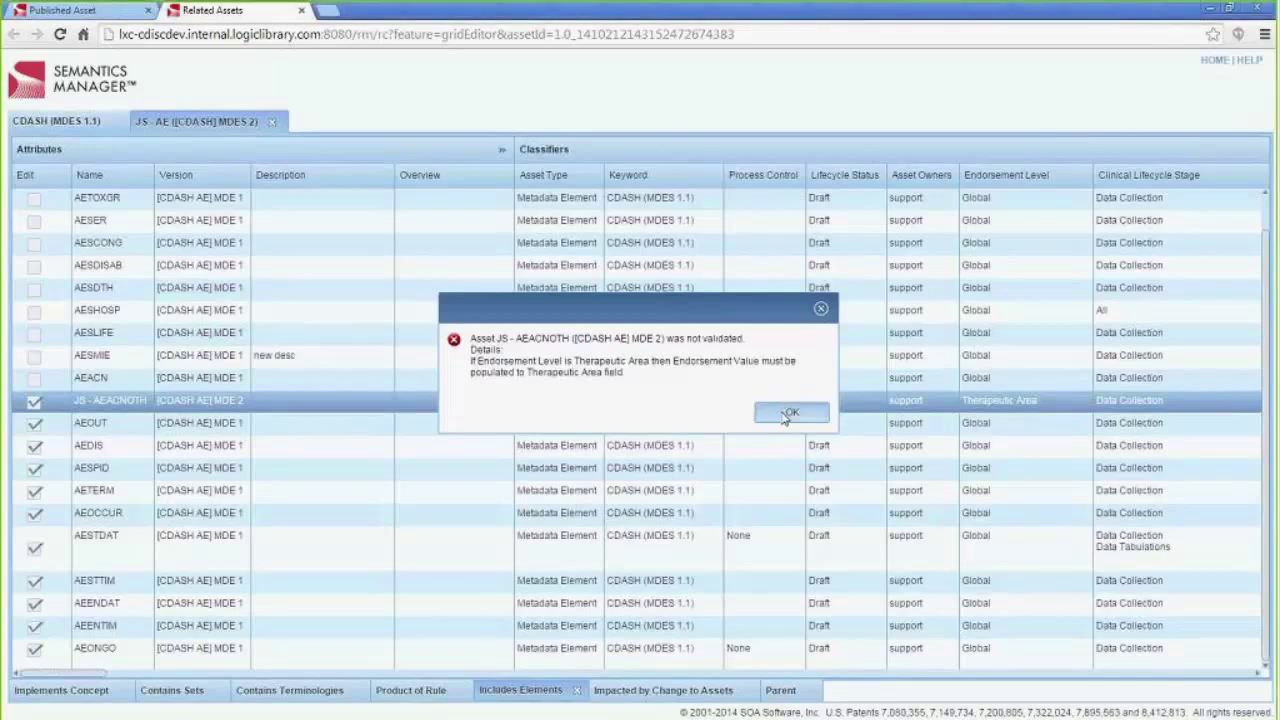
left_click(785, 418)
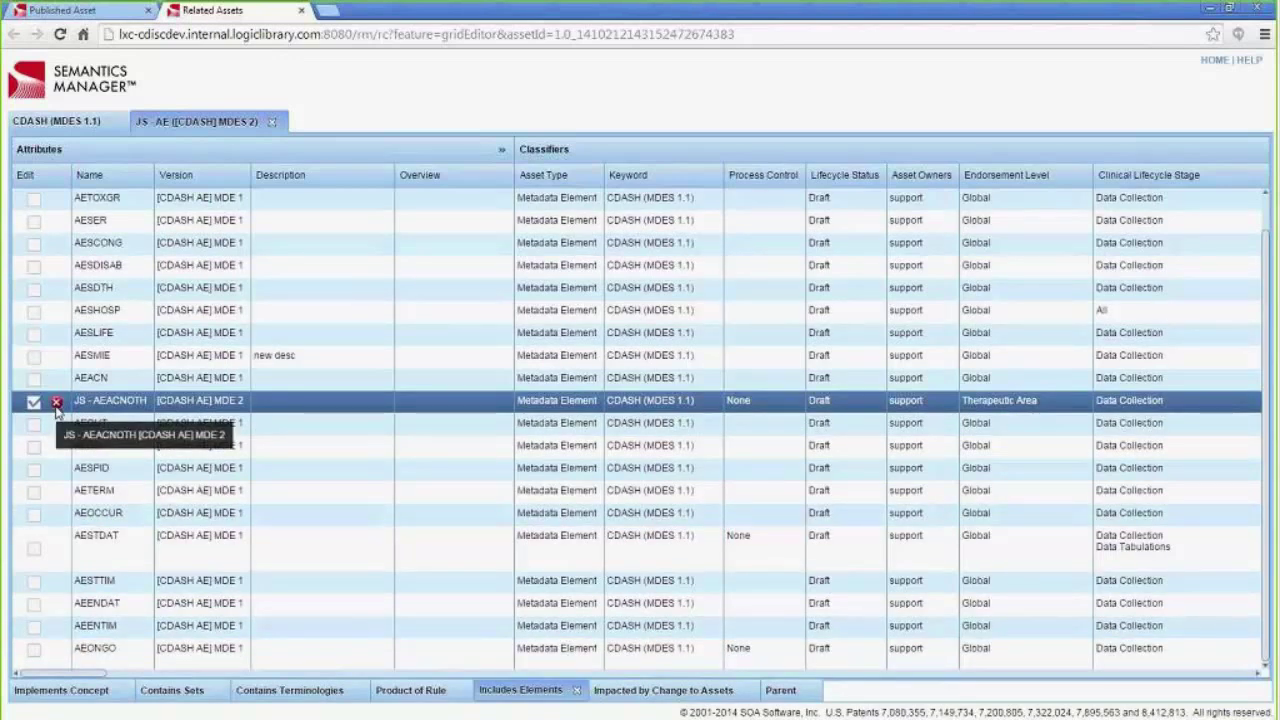
- Validate the JS - AEACNOTH element on its own and close the validation report
right_click(118, 404)
mouse_move(165, 412)
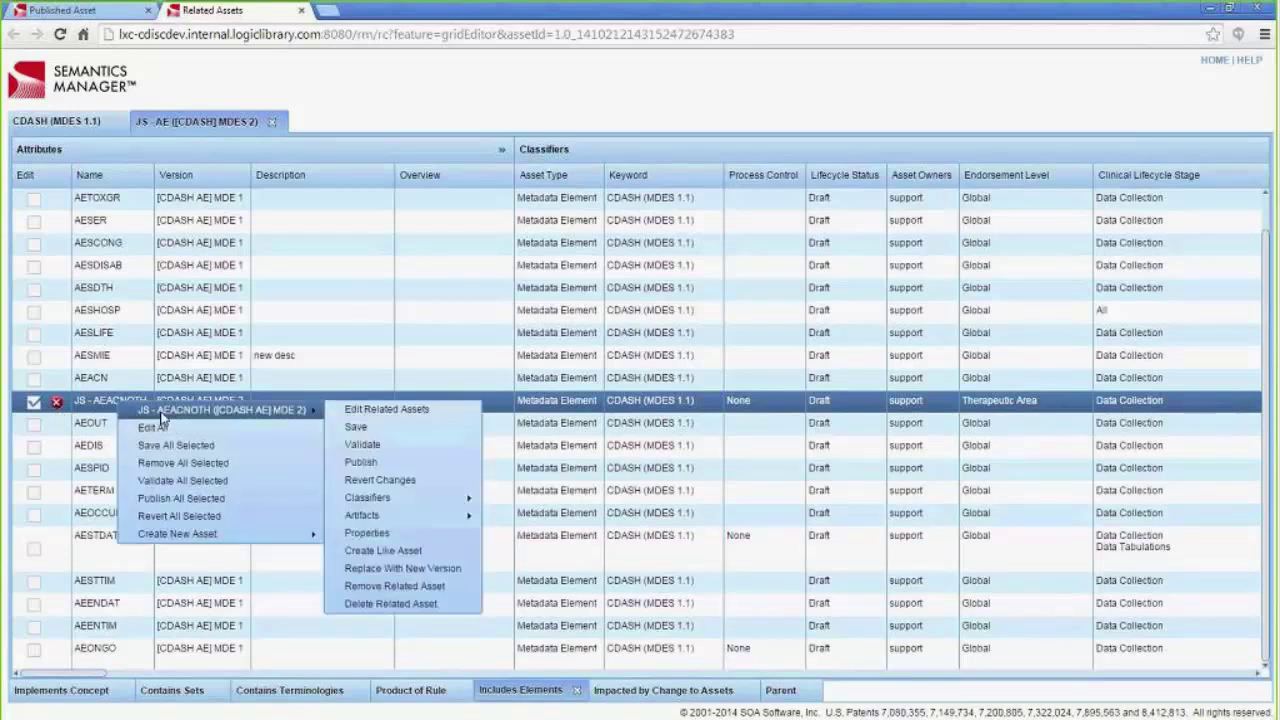
left_click(390, 449)
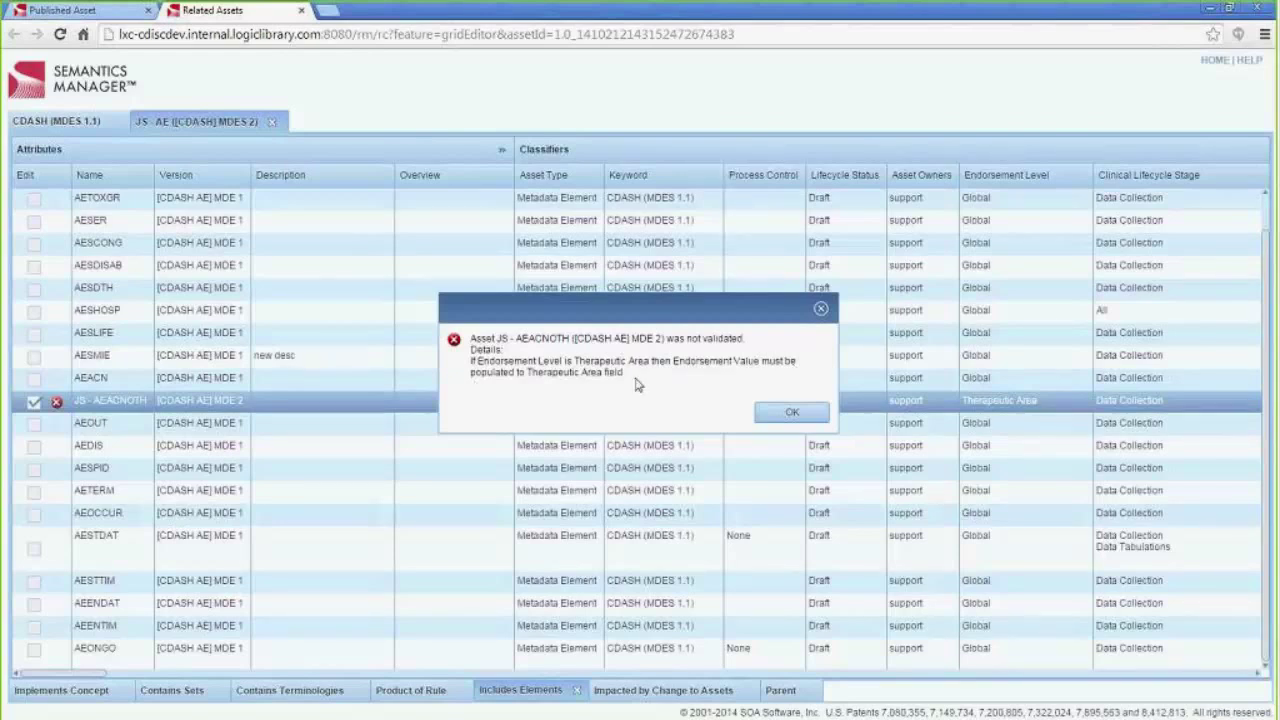
left_click(789, 413)
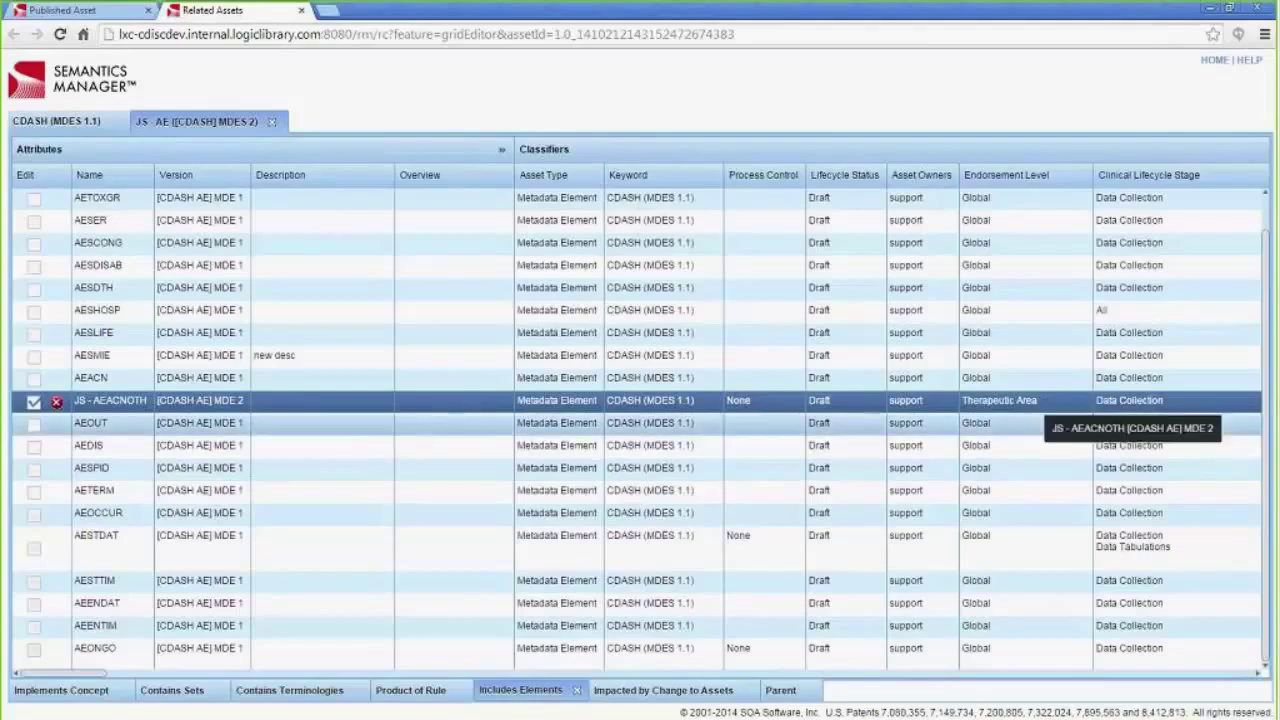
- Revert the pending changes of the JS - AEACNOTH element
right_click(106, 398)
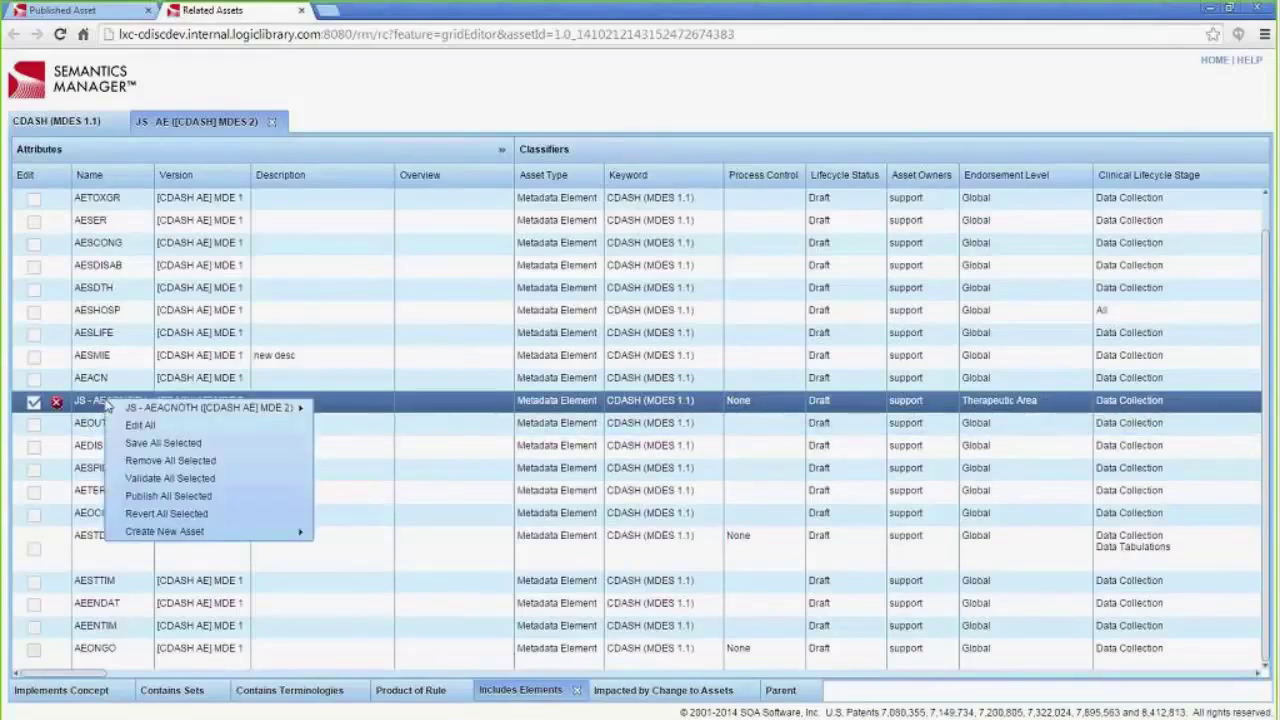
mouse_move(130, 409)
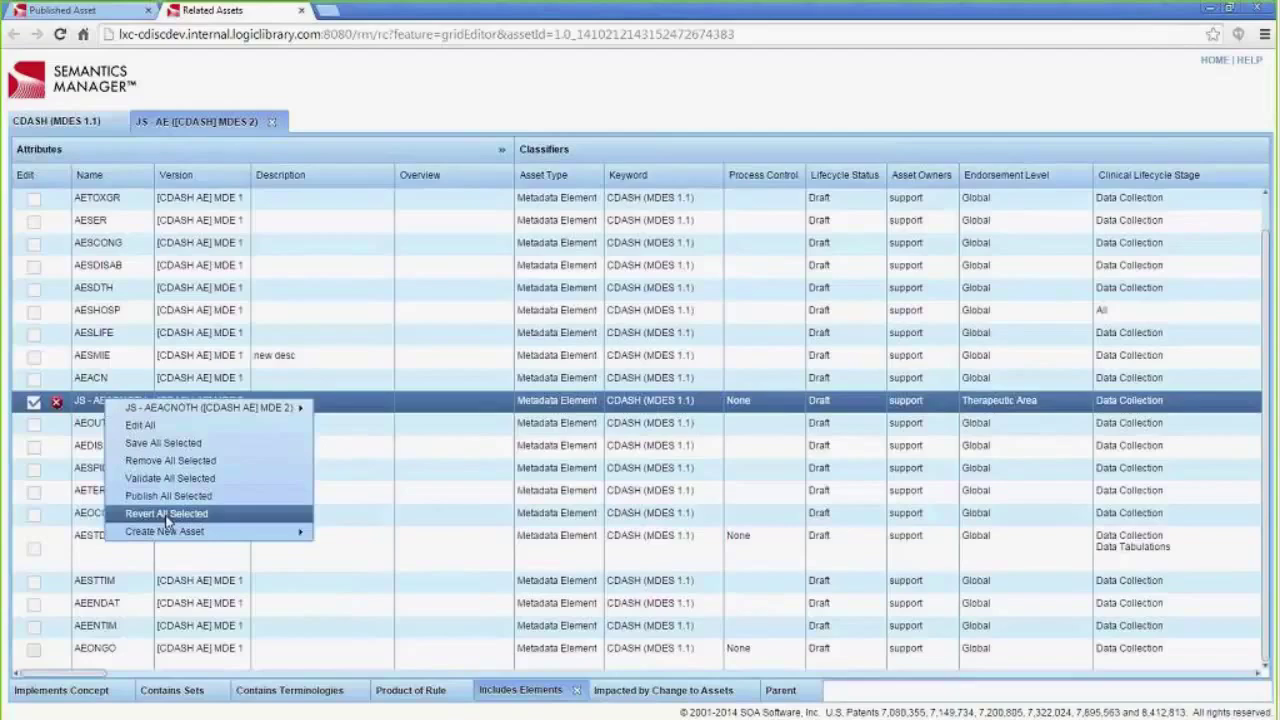
mouse_move(200, 408)
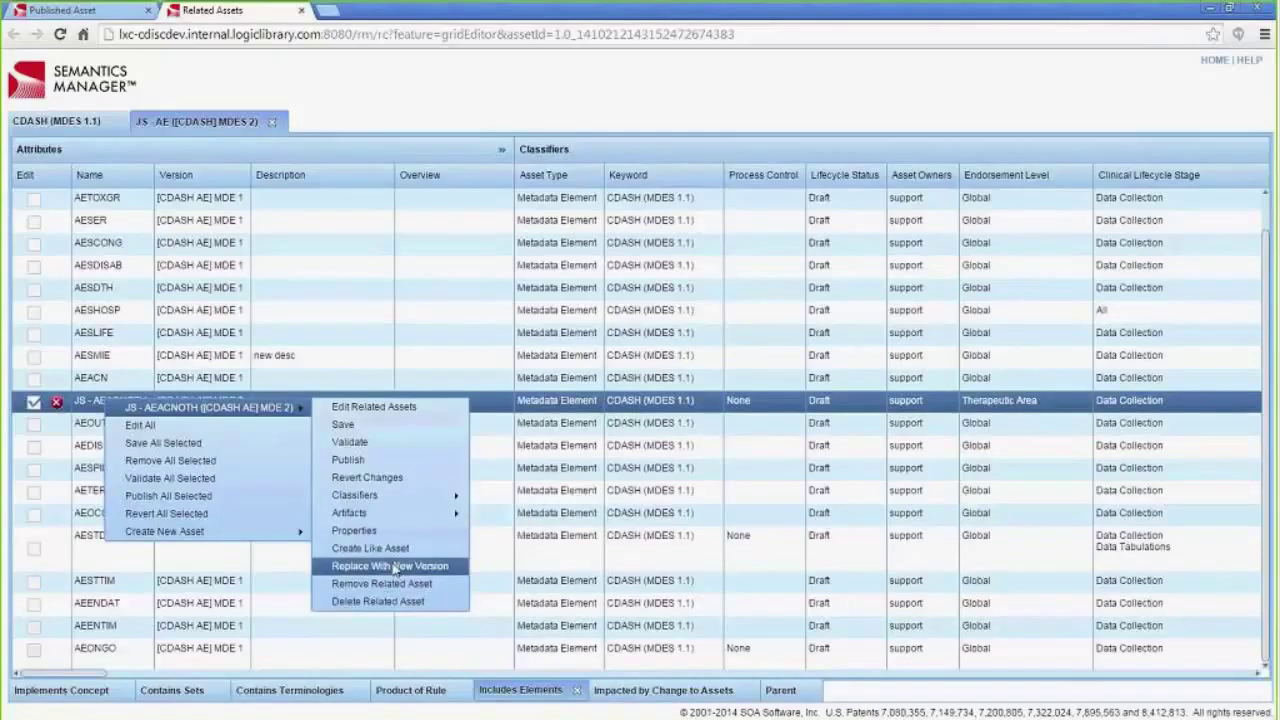
left_click(418, 483)
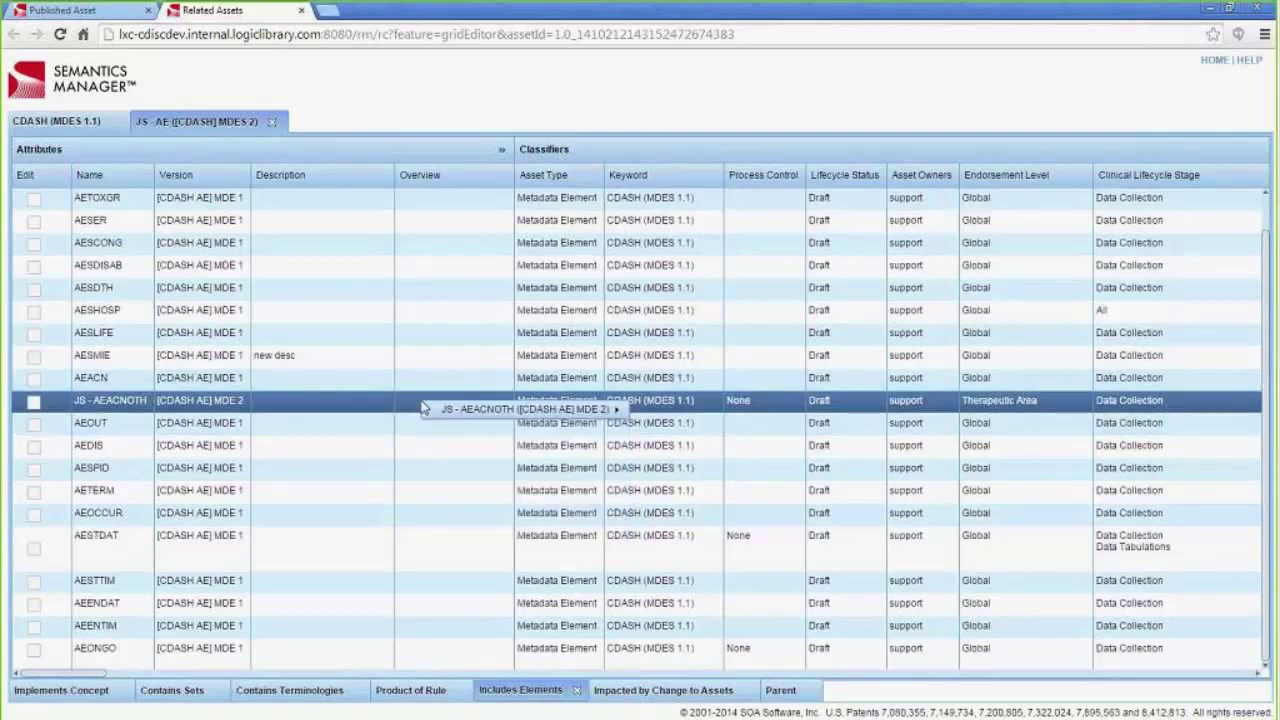
- Check the Endorsement Value classifier of the JS - AEACNOTH element
mouse_move(430, 409)
mouse_move(658, 430)
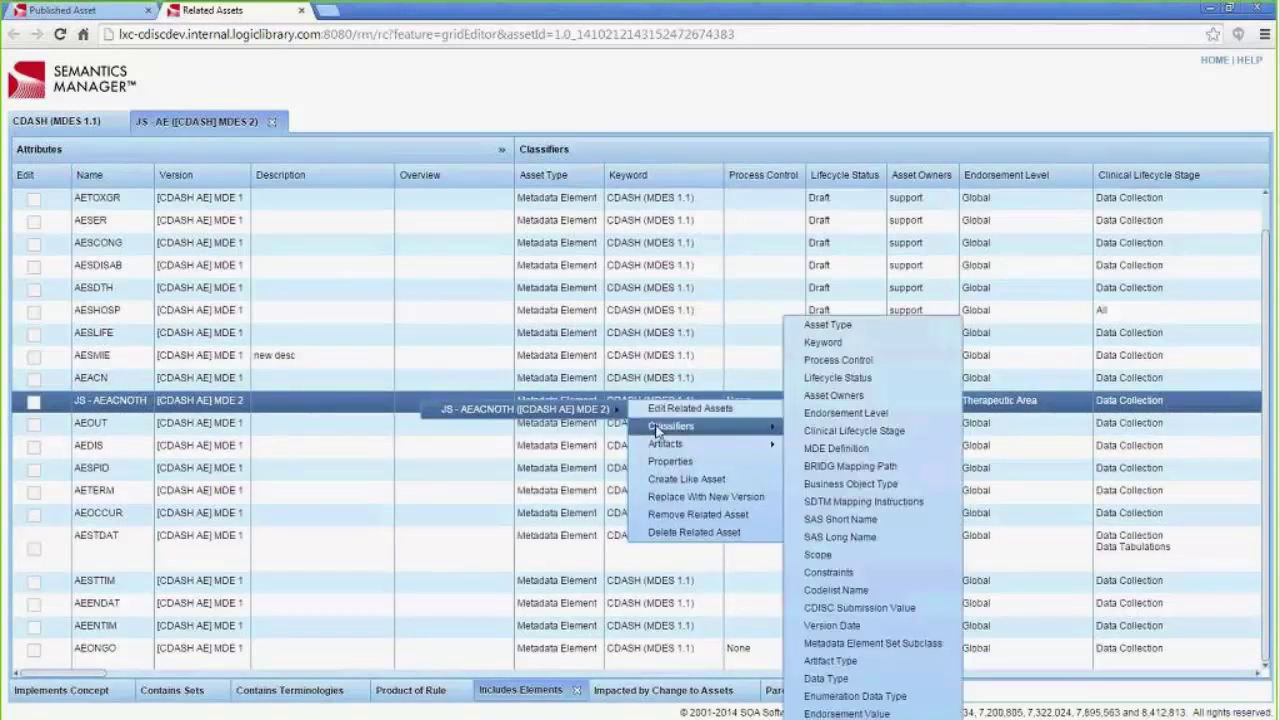
left_click(922, 712)
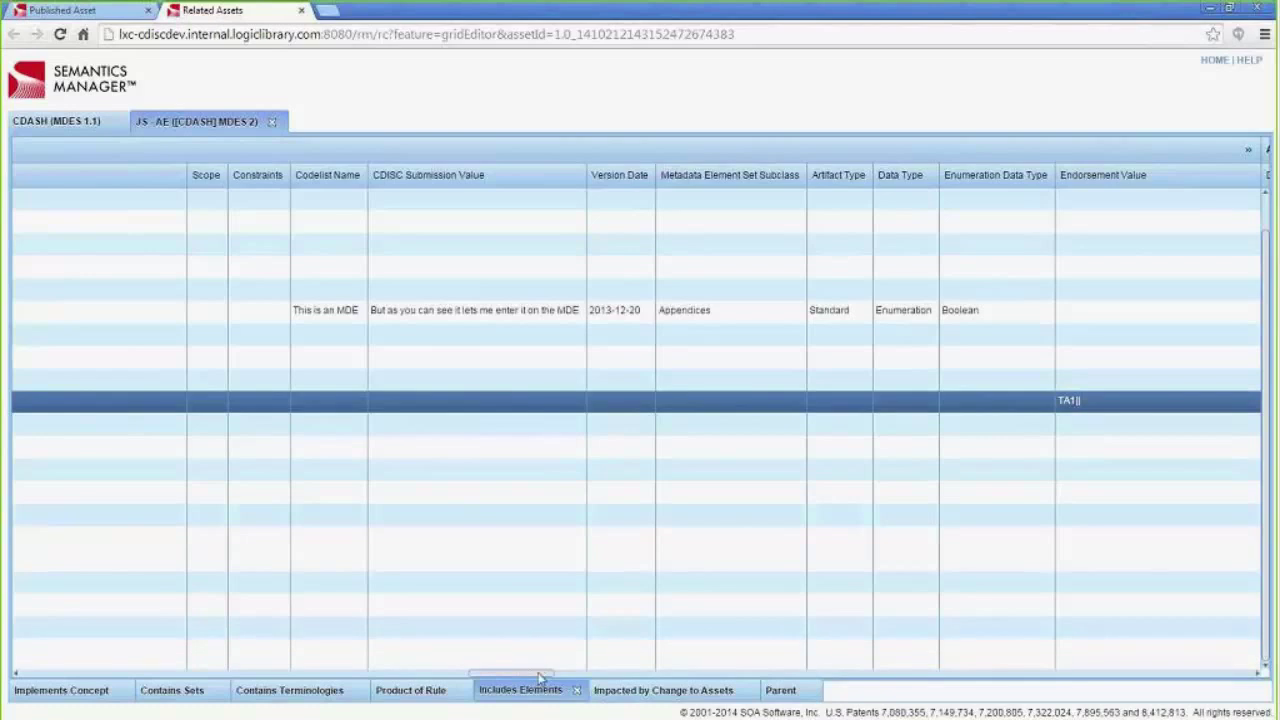
left_click_drag(541, 674, 82, 668)
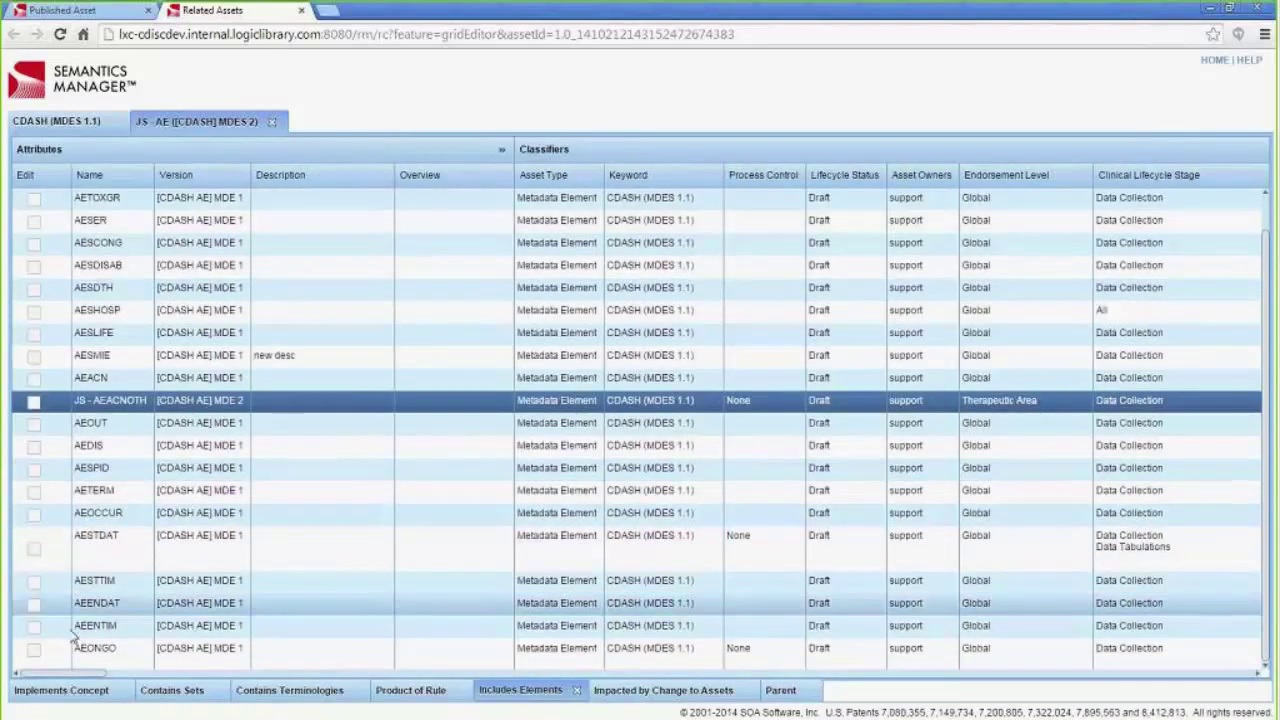
- Close the JS - AE related assets grid and publish the JS - AE set from the CDASH contained sets
left_click(273, 123)
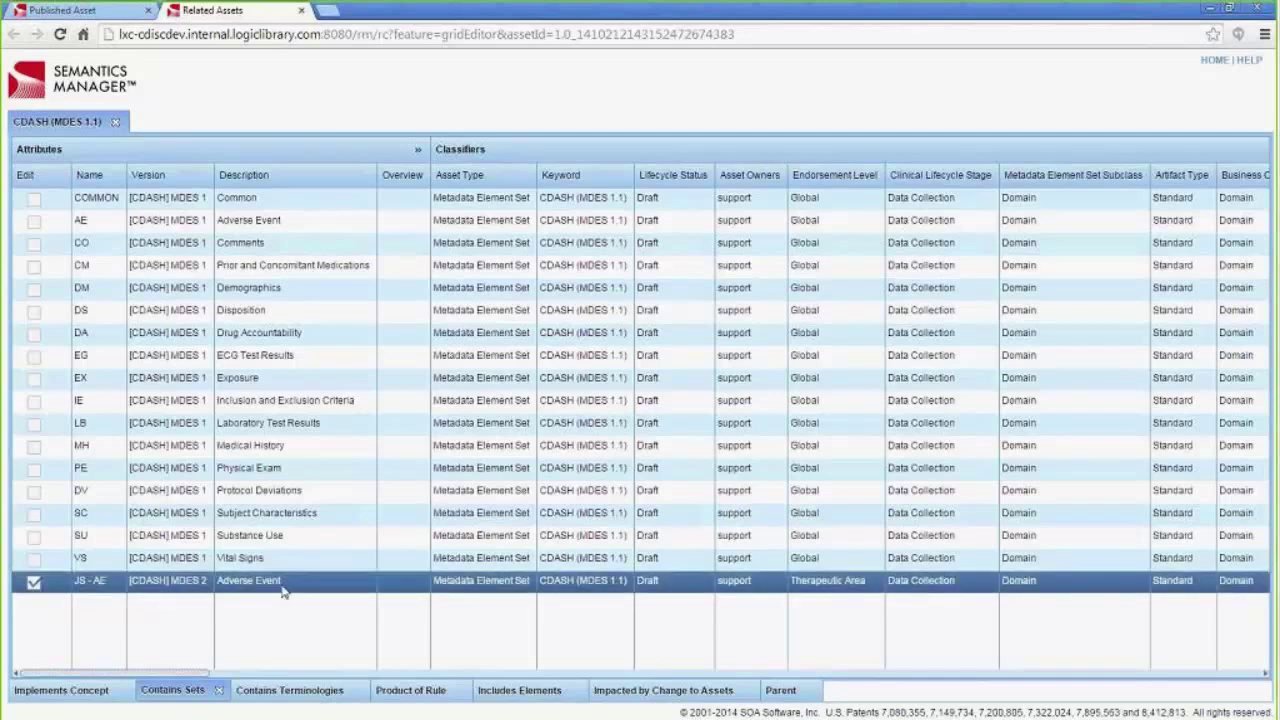
right_click(79, 586)
mouse_move(200, 589)
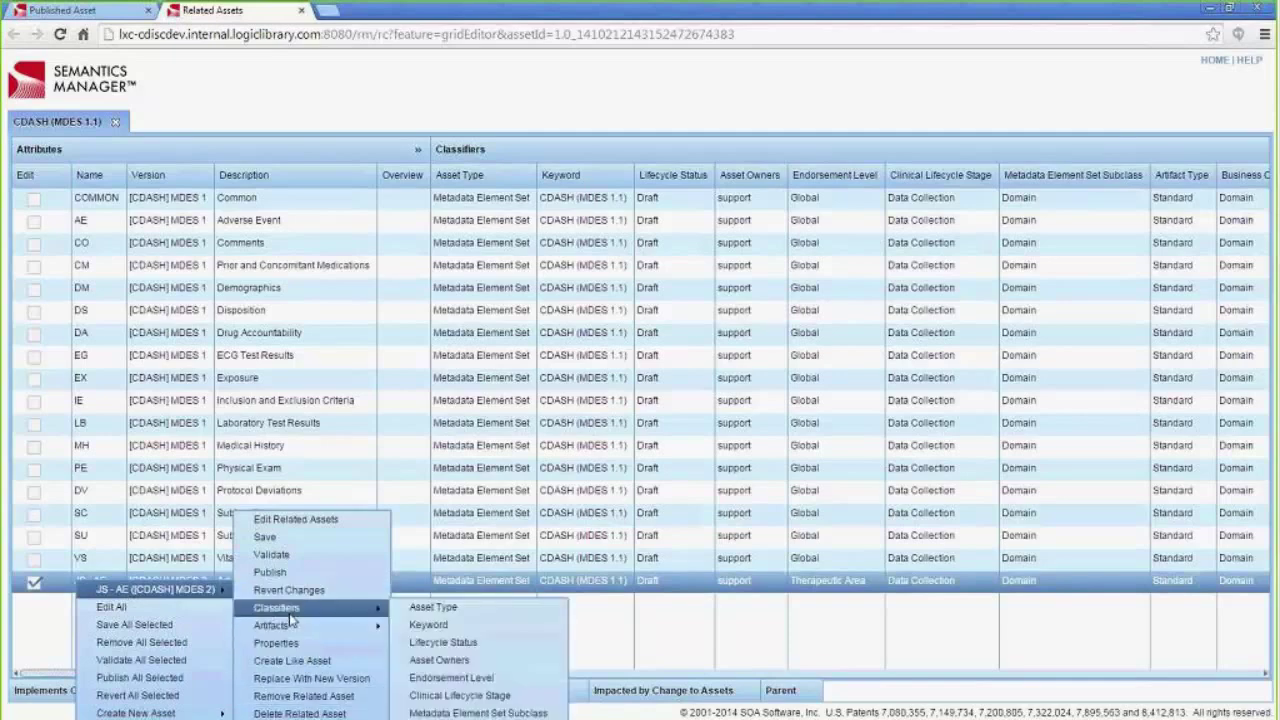
left_click(285, 571)
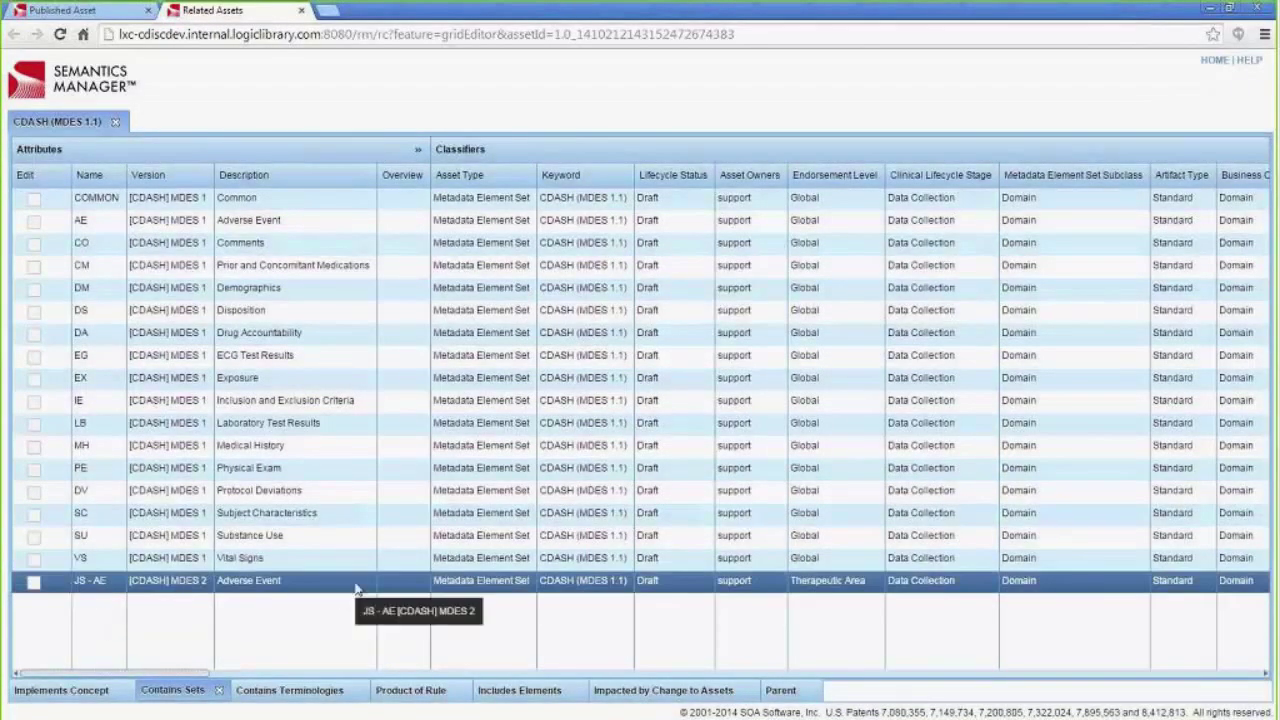
- Close the CDASH (MDES 1.1) related assets grid and open the JS - AEACNOTH element's details from the assets in progress
left_click(115, 121)
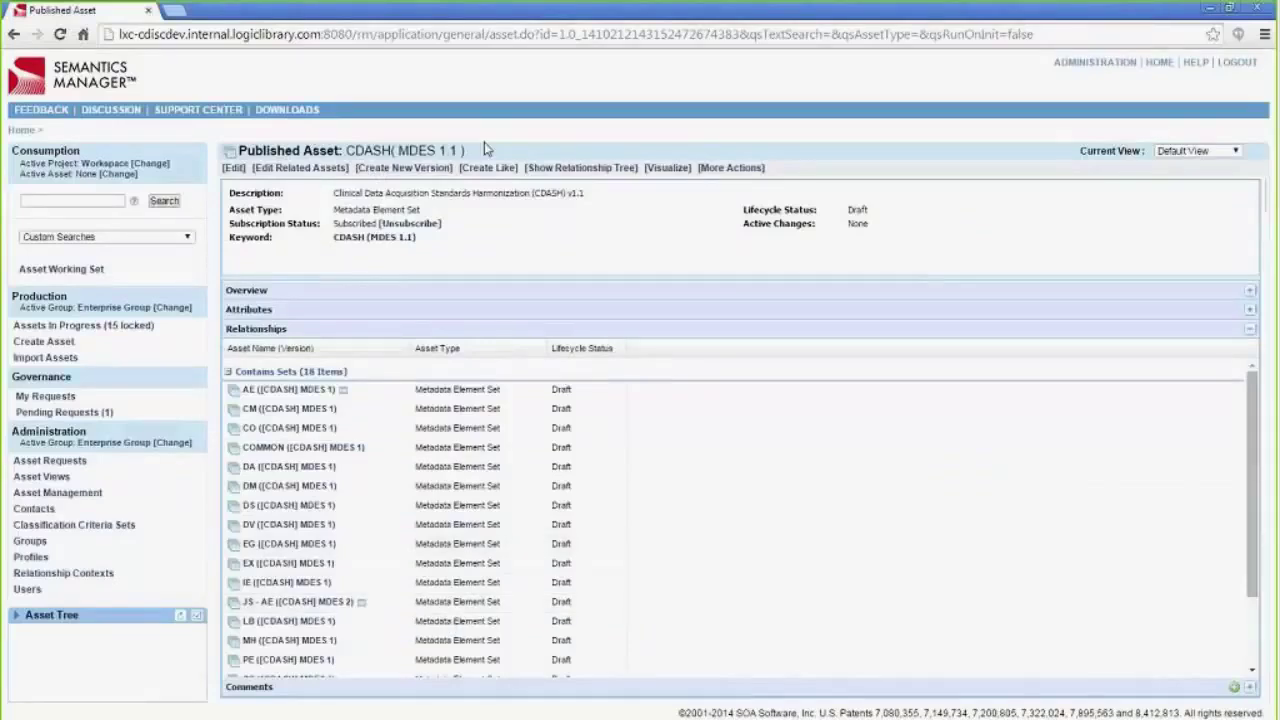
left_click(133, 326)
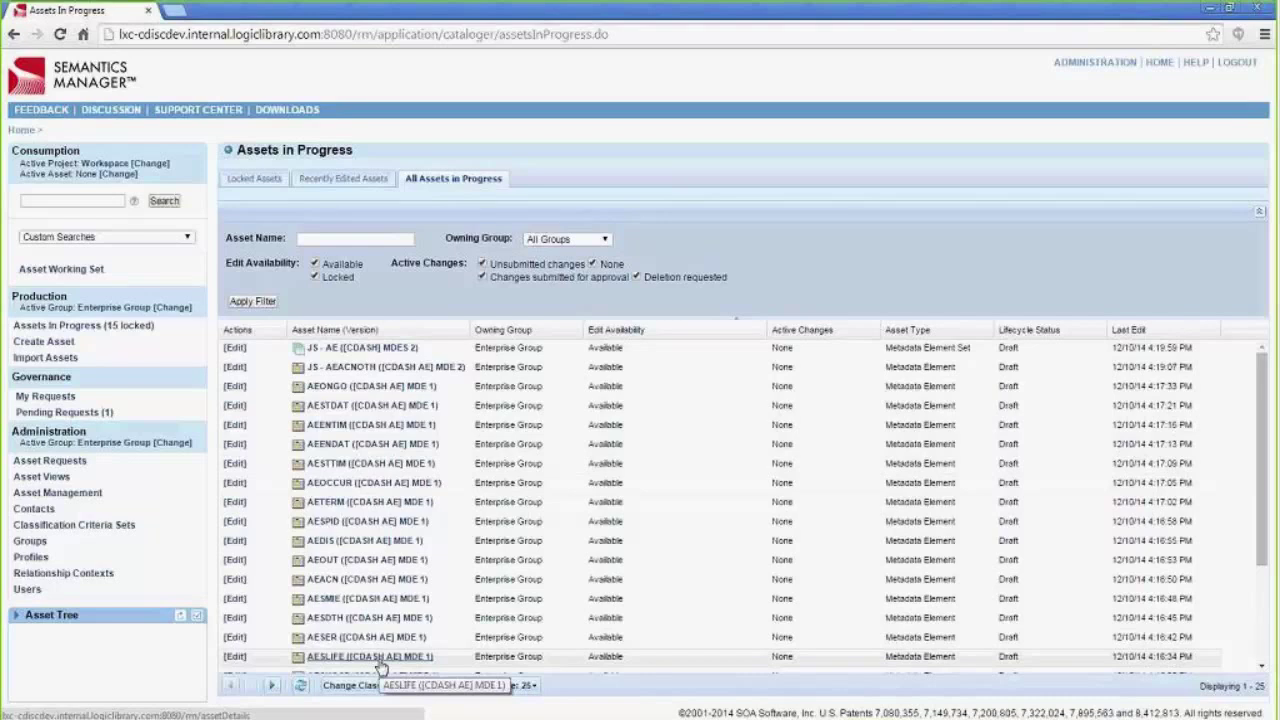
left_click(376, 370)
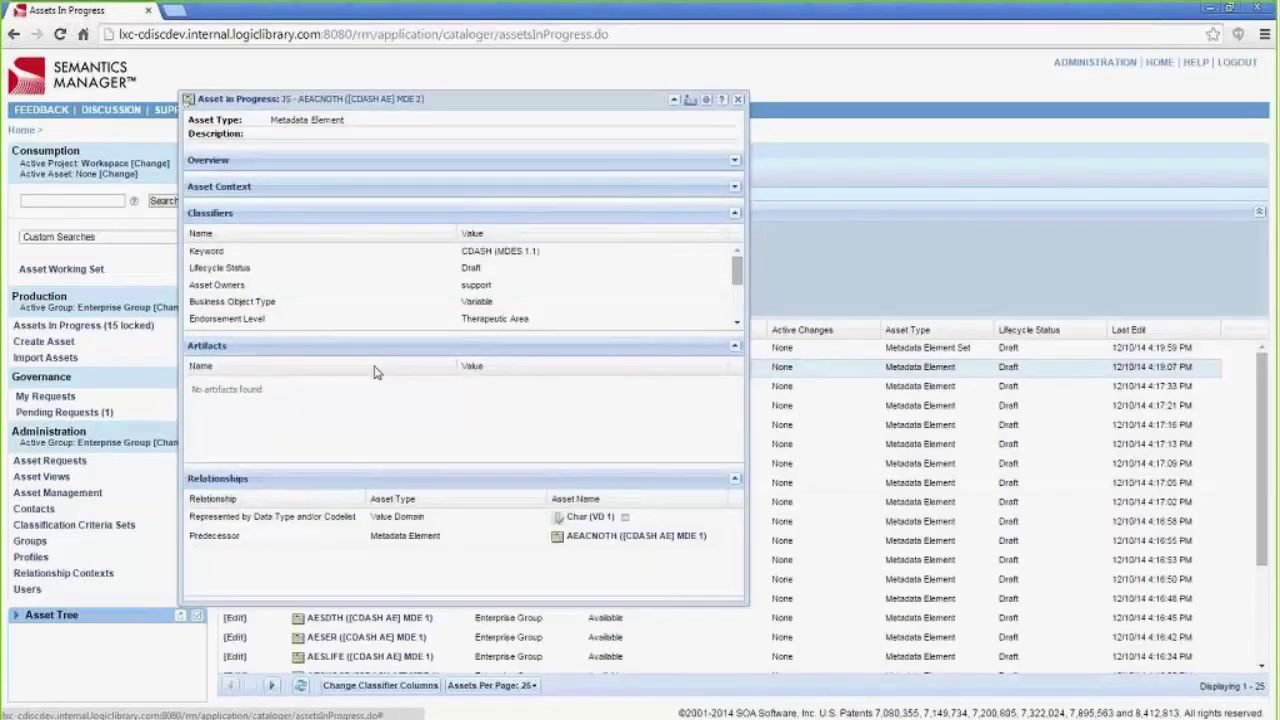
- Show the change history of the JS - AEACNOTH element and go to its most recent entries
left_click(706, 101)
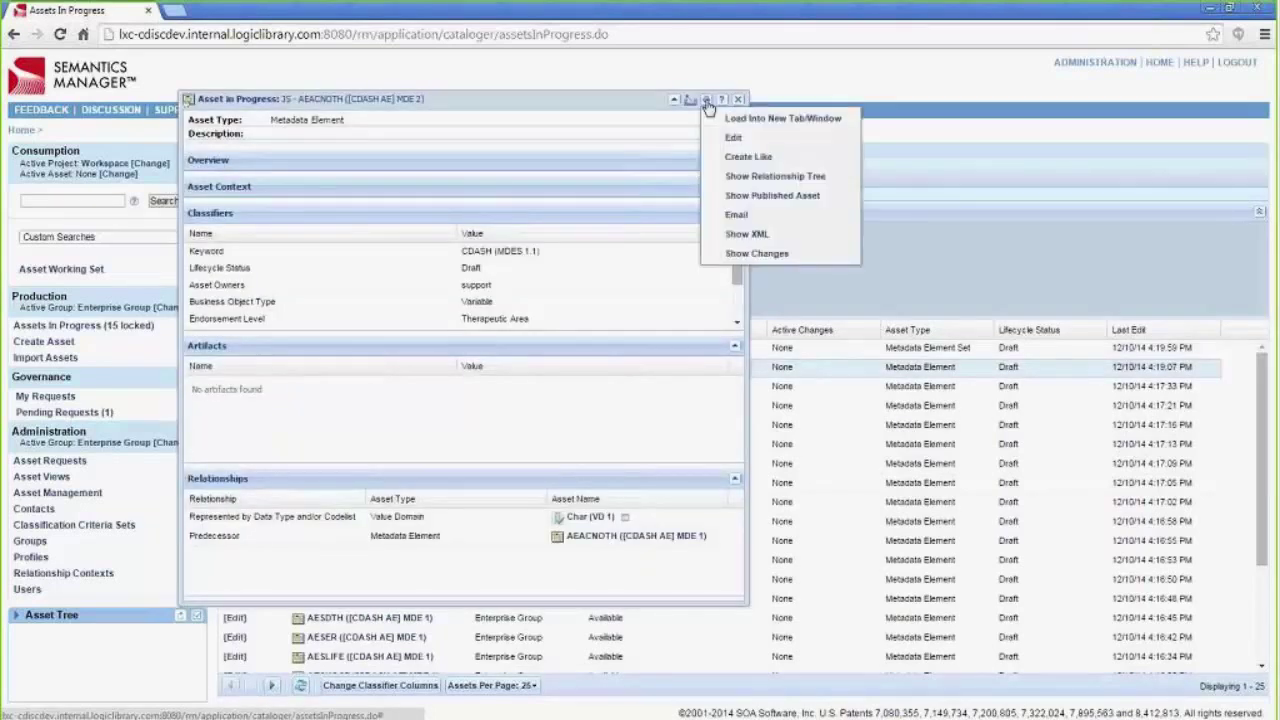
left_click(757, 254)
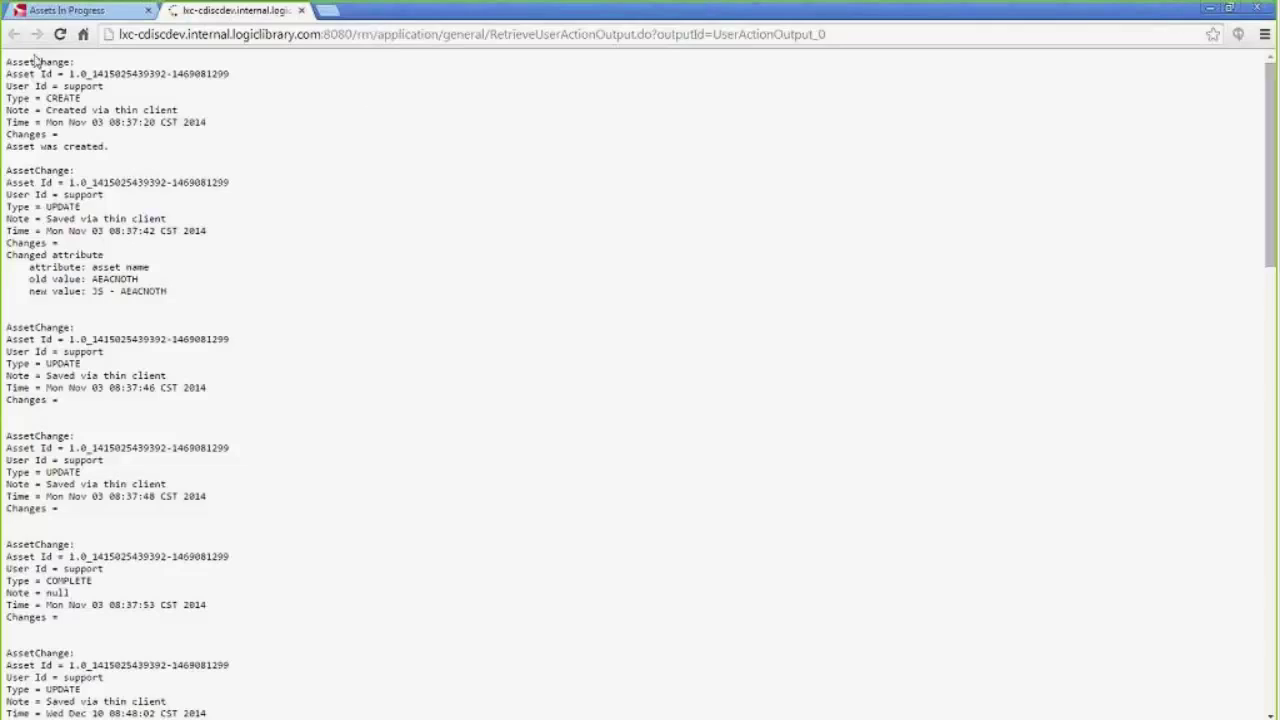
left_click_drag(1270, 148, 1270, 590)
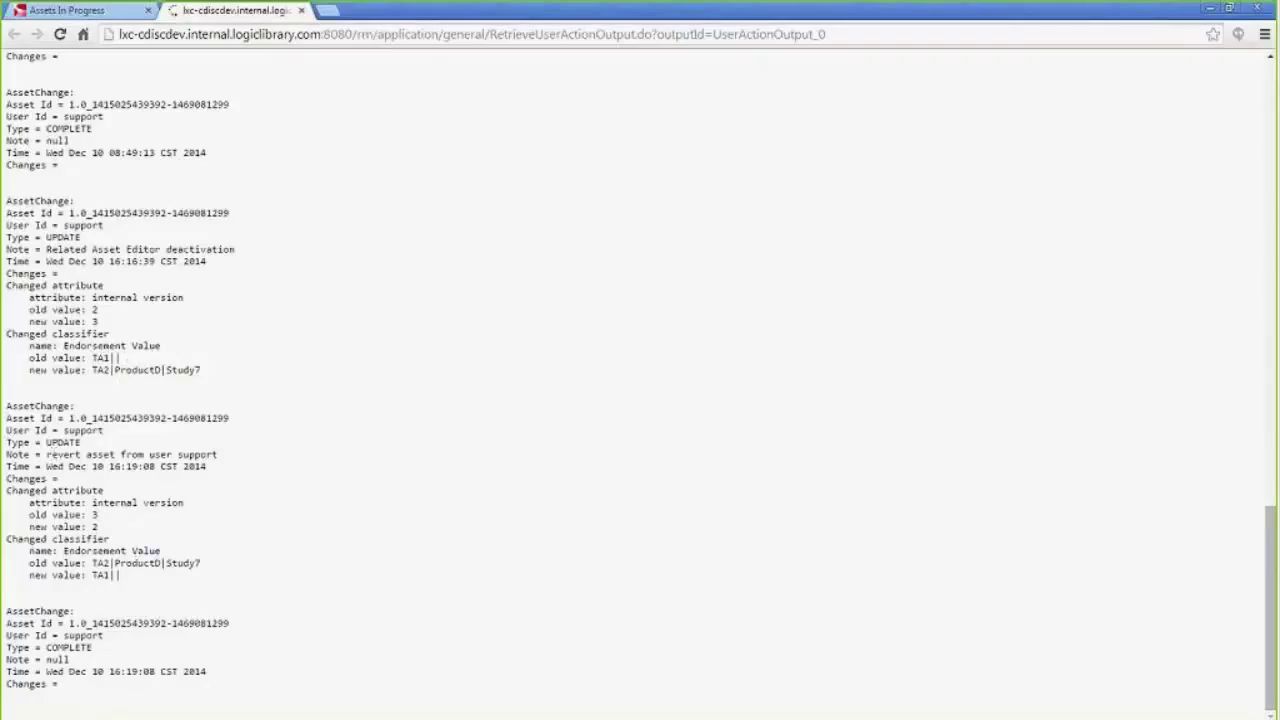
- Examine the revert entry's note and its old and new Endorsement Value, and close the change history
left_click_drag(50, 454, 220, 456)
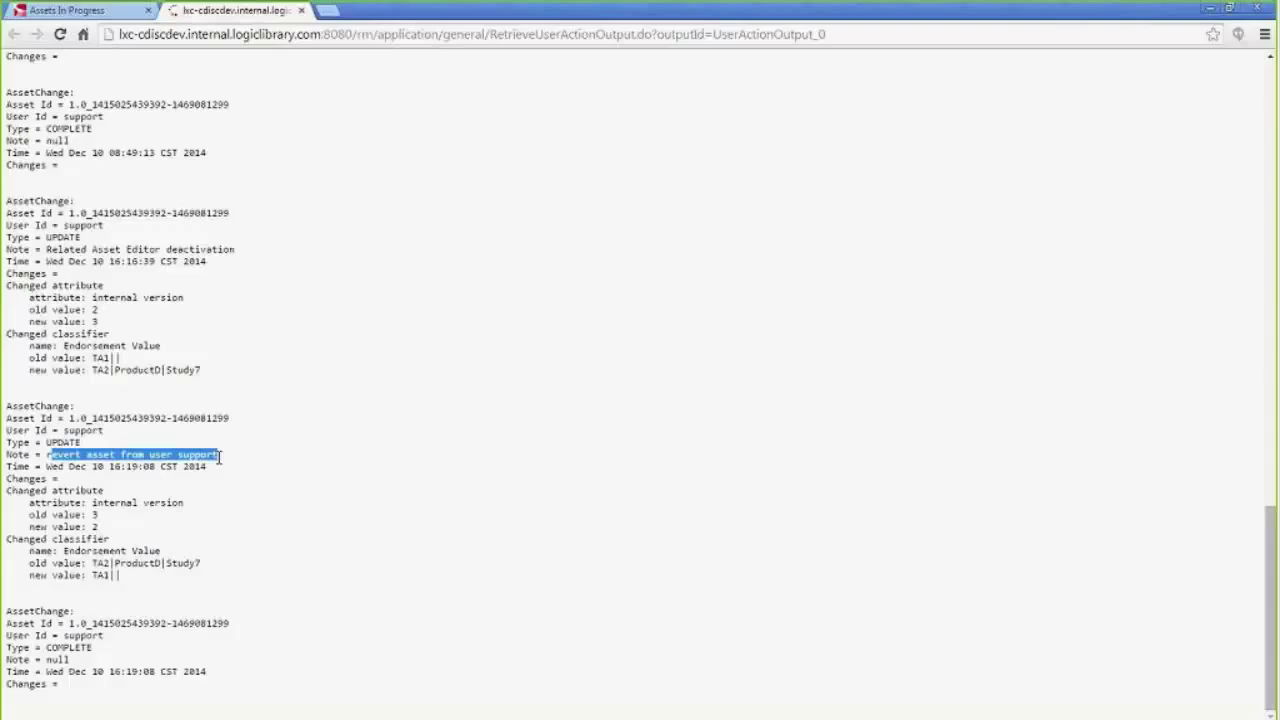
double_click(188, 455)
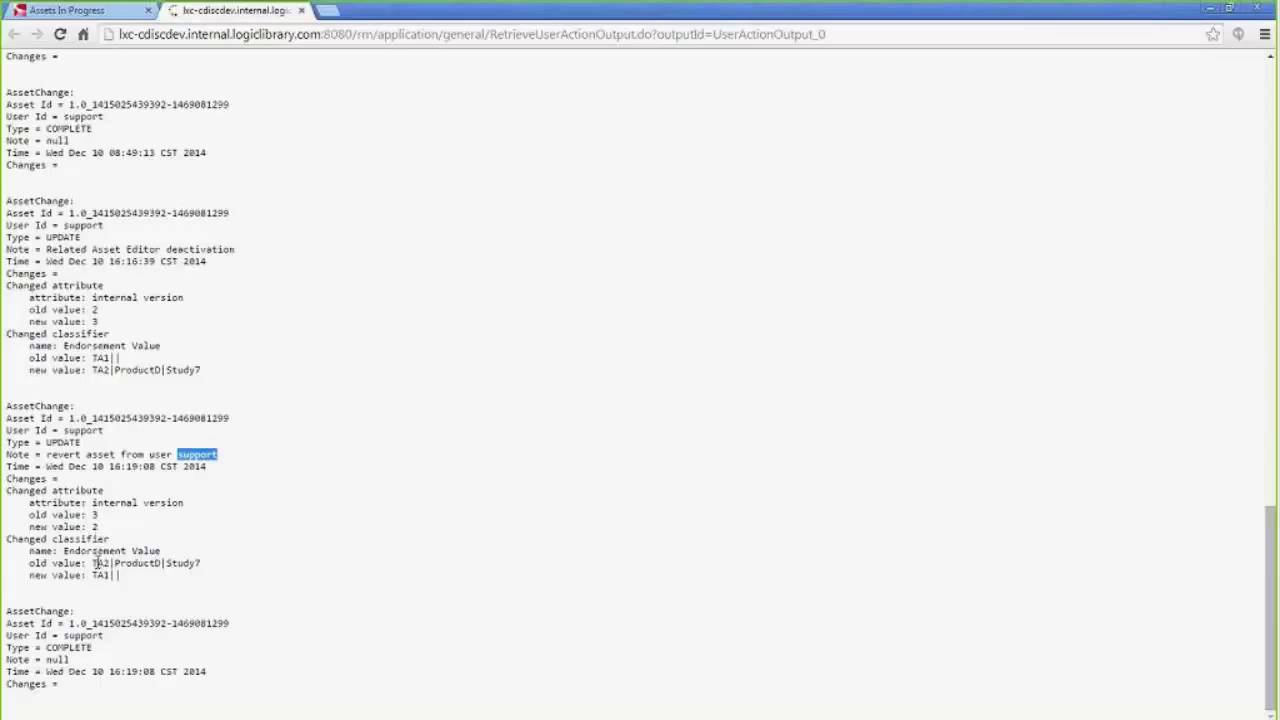
left_click_drag(95, 563, 211, 561)
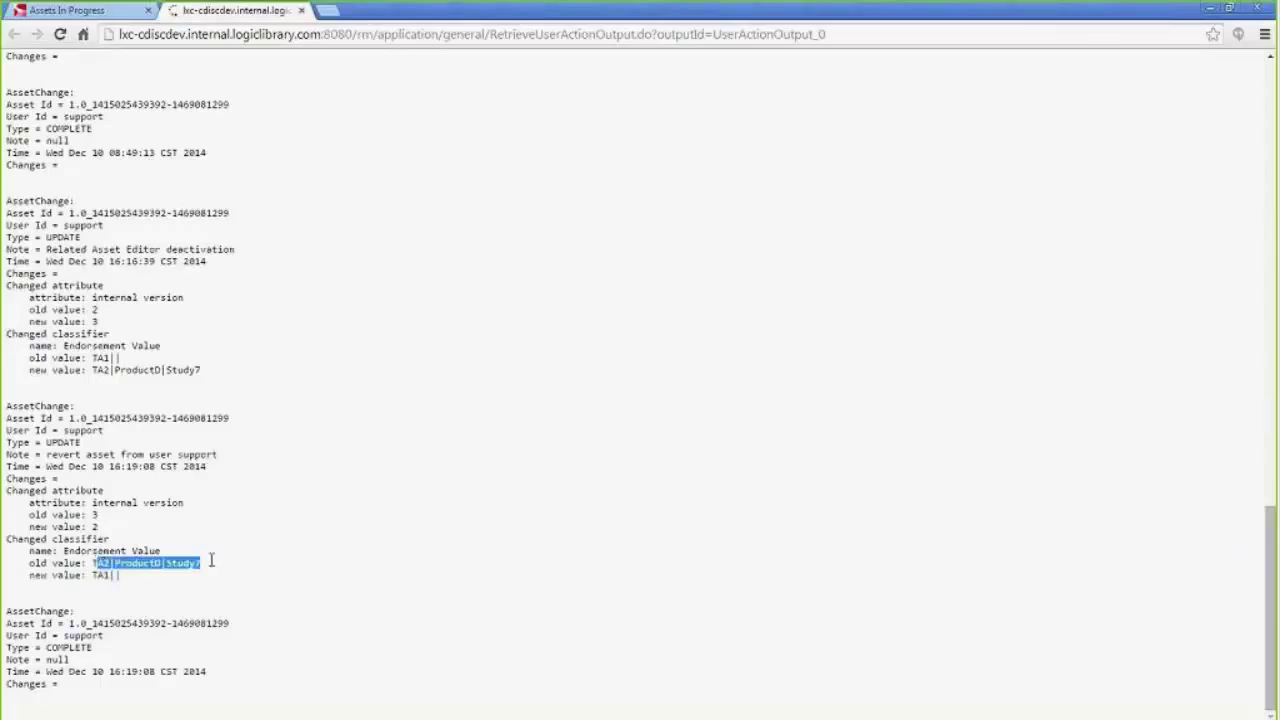
left_click_drag(93, 575, 127, 577)
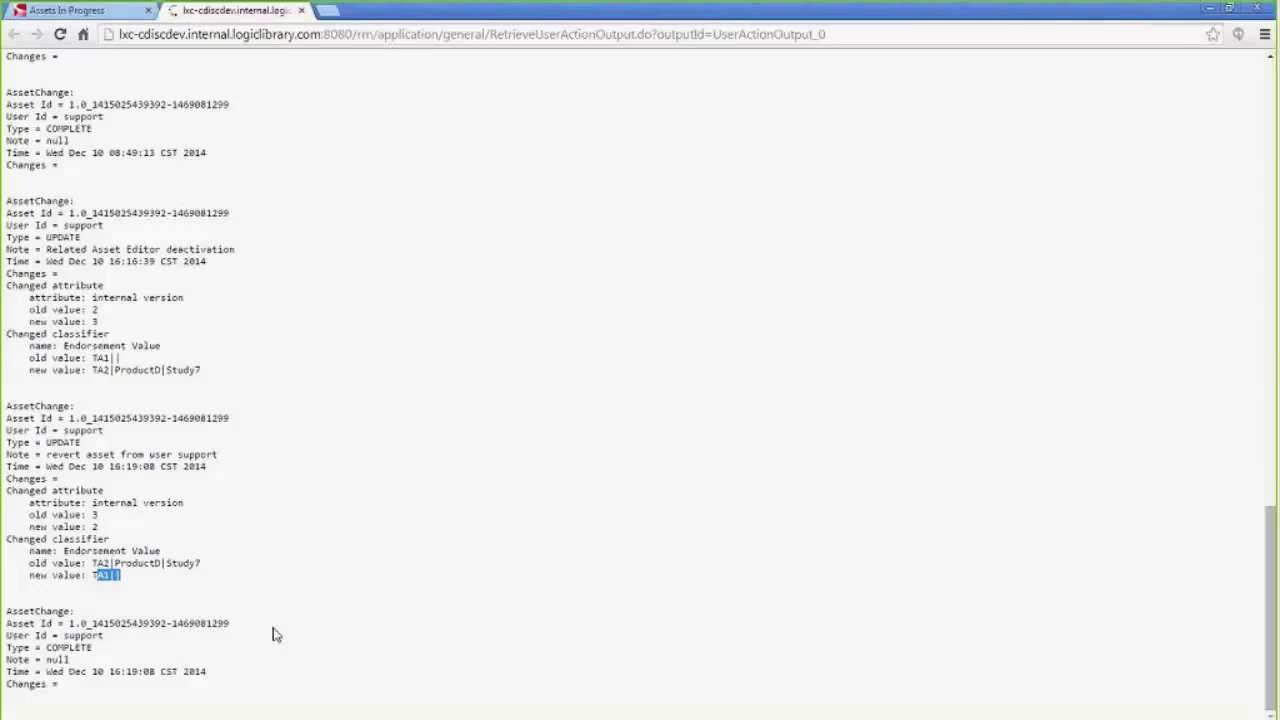
left_click(302, 11)
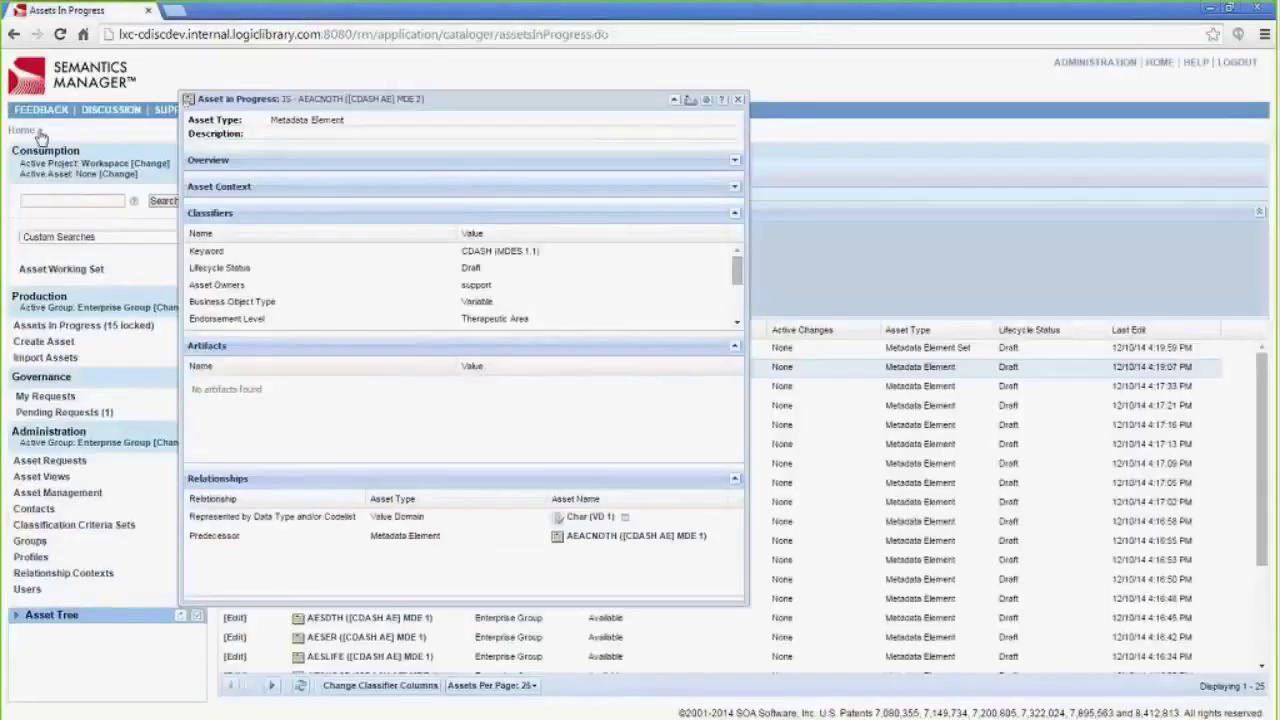